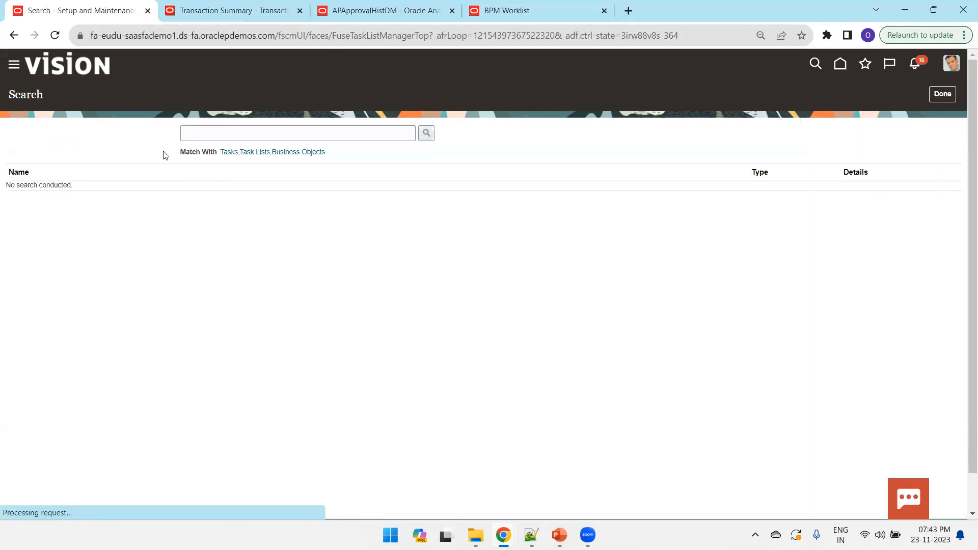
Search the setup tasks for "Manage Task" and open Manage Task Configurations for Financials
text(M)
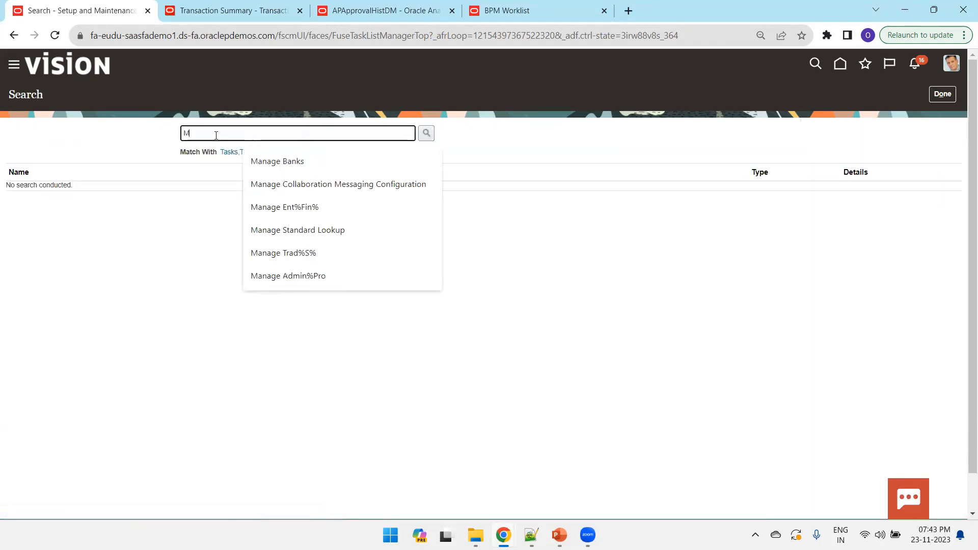
text(anage Task)
click(286, 161)
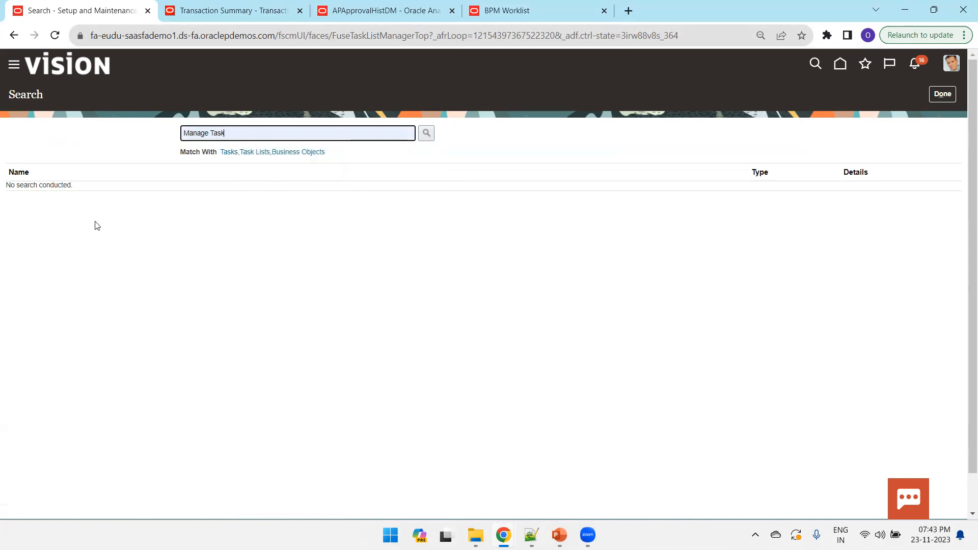
click(427, 133)
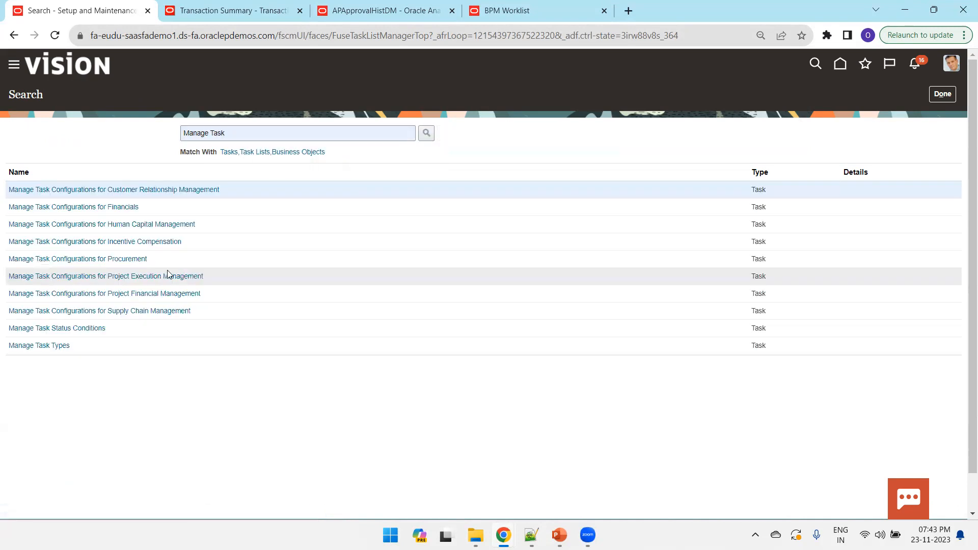
click(128, 208)
Find tasks matching "FinAp", open the FinApInvoiceApproval task and show the page in full screen
click(61, 129)
text(FinAp)
click(77, 158)
click(130, 129)
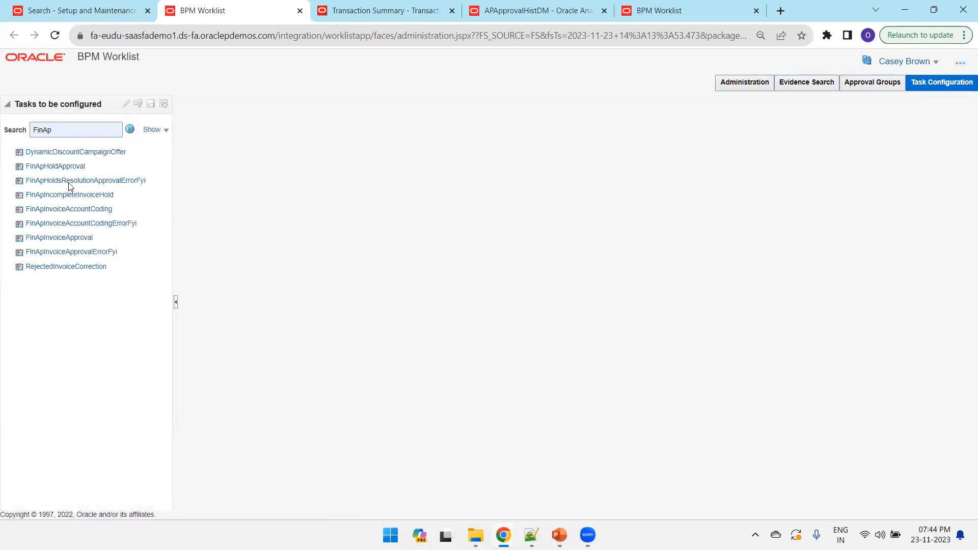
click(59, 240)
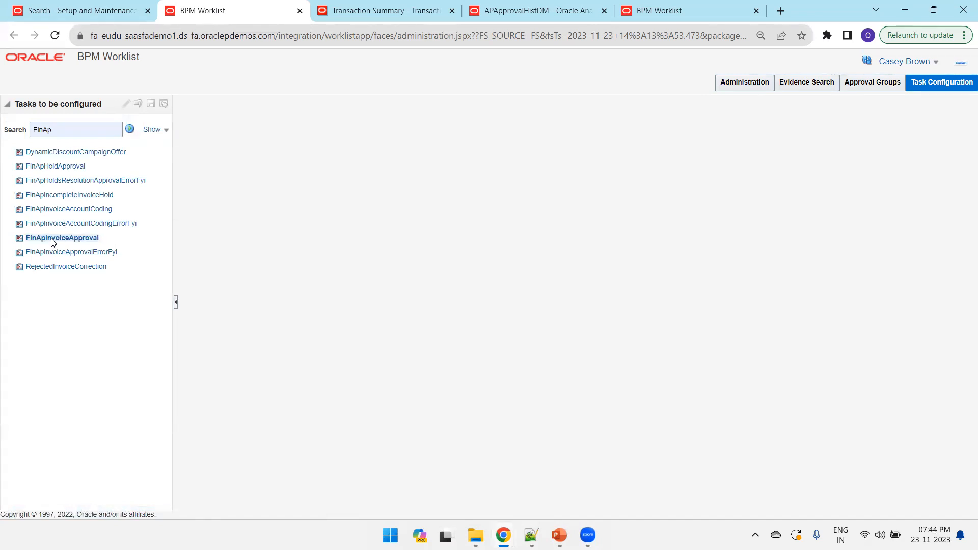
click(51, 241)
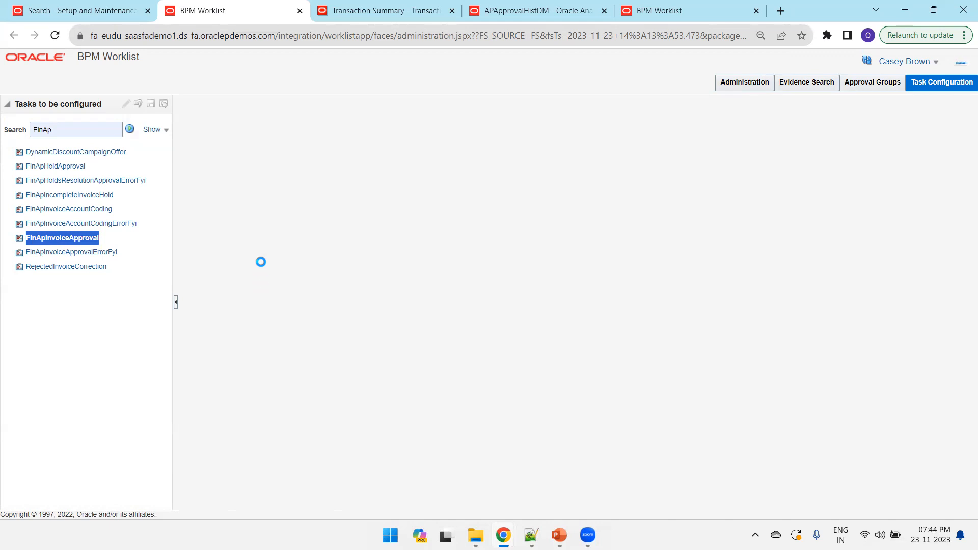
key(F11)
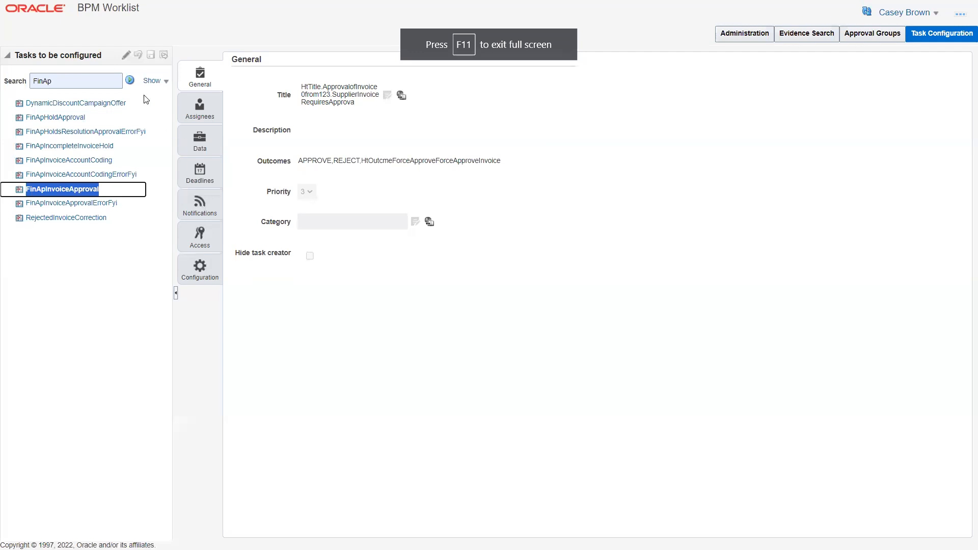
Put the FinApInvoiceApproval task into edit mode and display the invoice document participants in its assignees flow
click(127, 60)
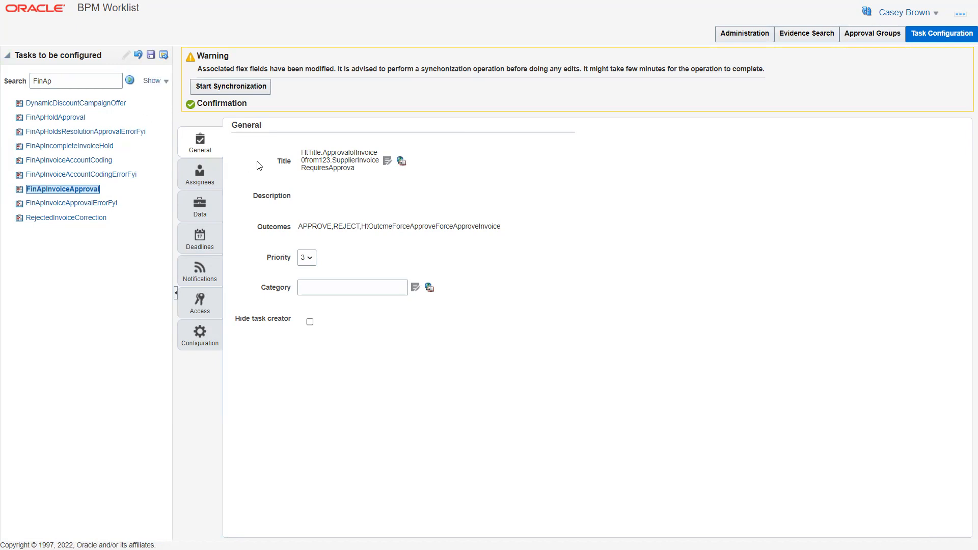
click(207, 183)
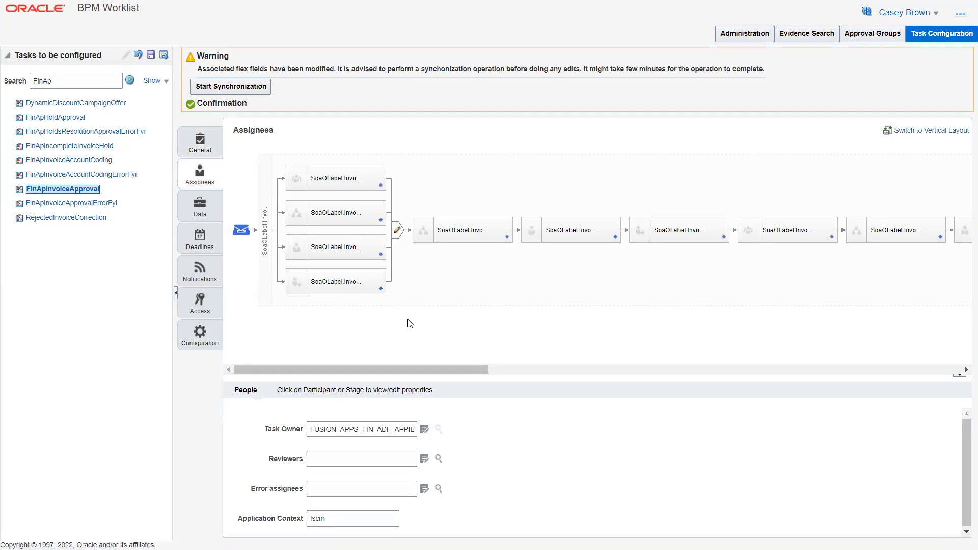
drag(173, 381, 109, 386)
drag(416, 369, 724, 370)
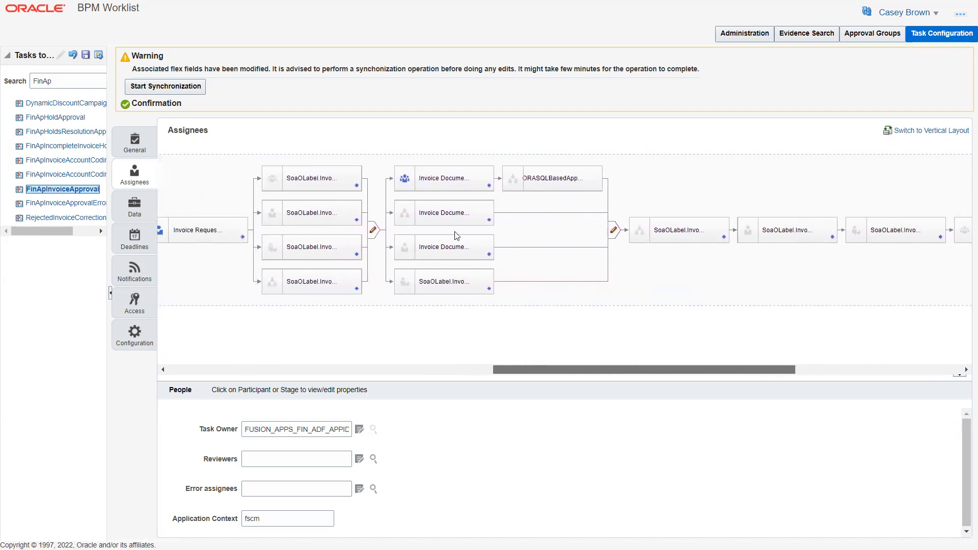
Select the first Invoice Document participant, SoaOLabel.InvoiceApprovers, and open its InvoiceApprovalRuleSet business rule
click(403, 179)
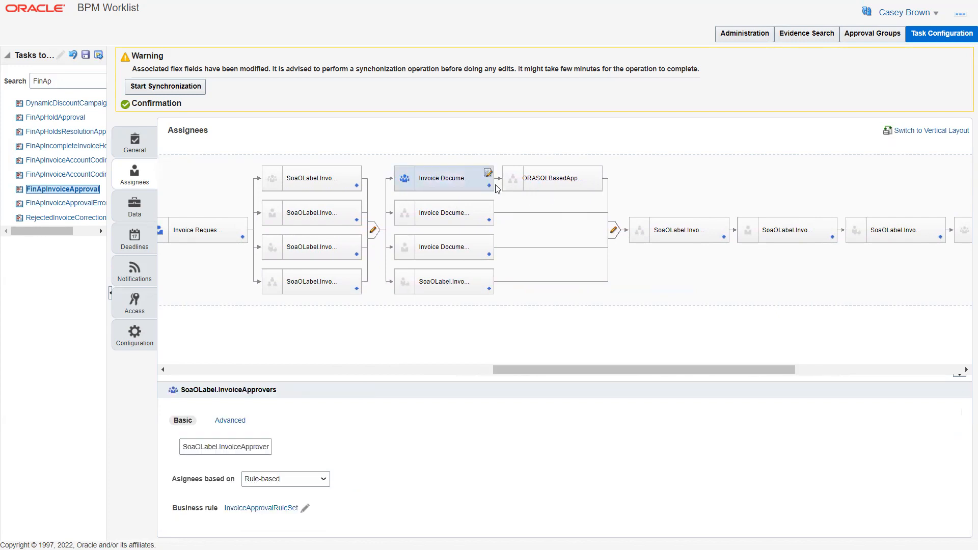
click(545, 203)
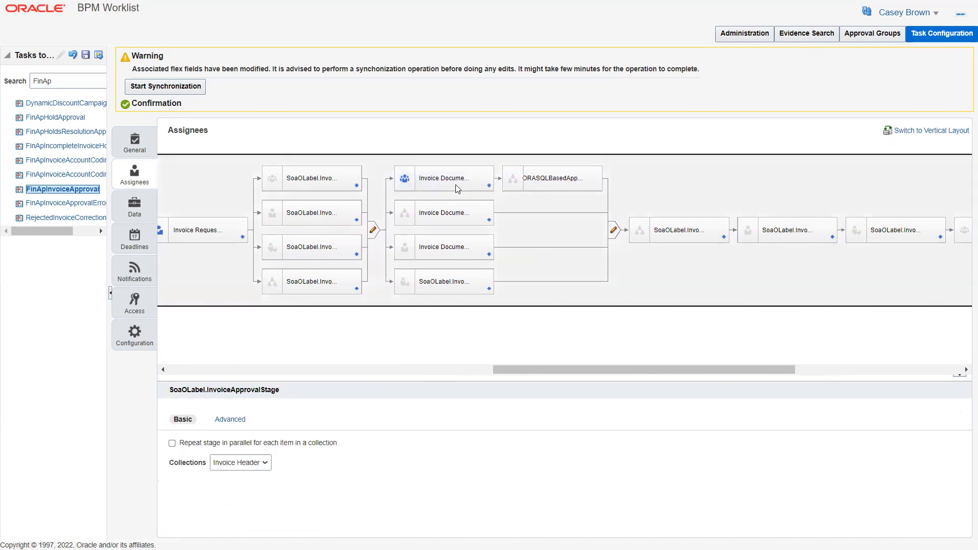
click(456, 188)
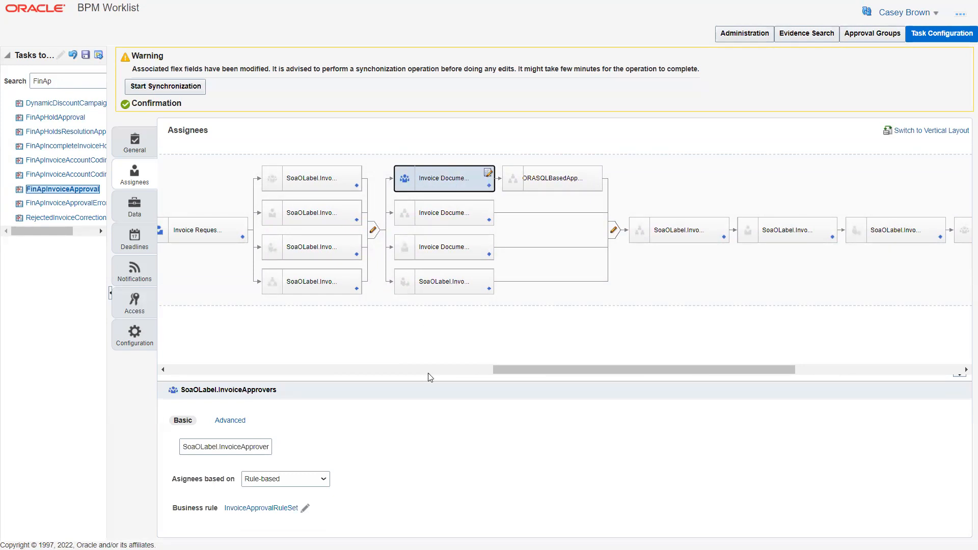
drag(428, 378, 432, 320)
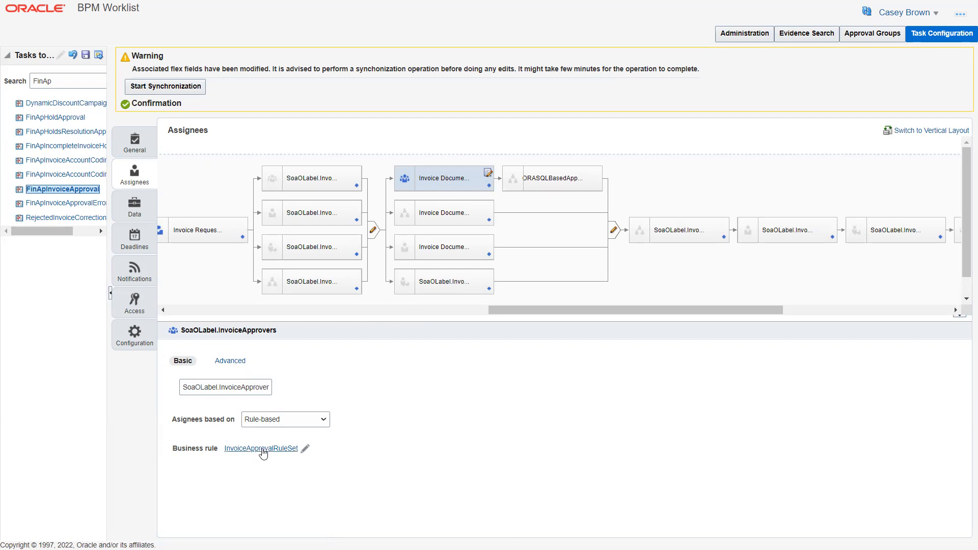
click(261, 448)
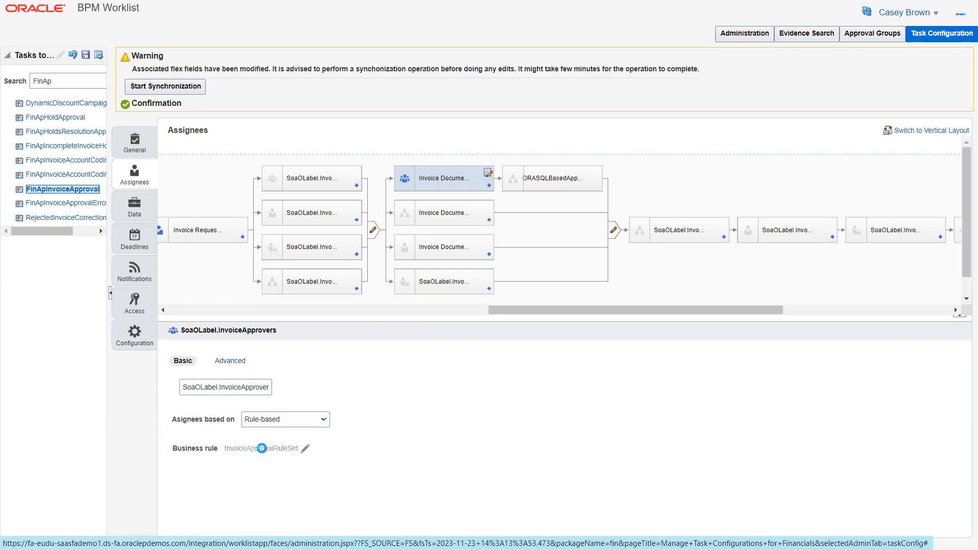
click(268, 451)
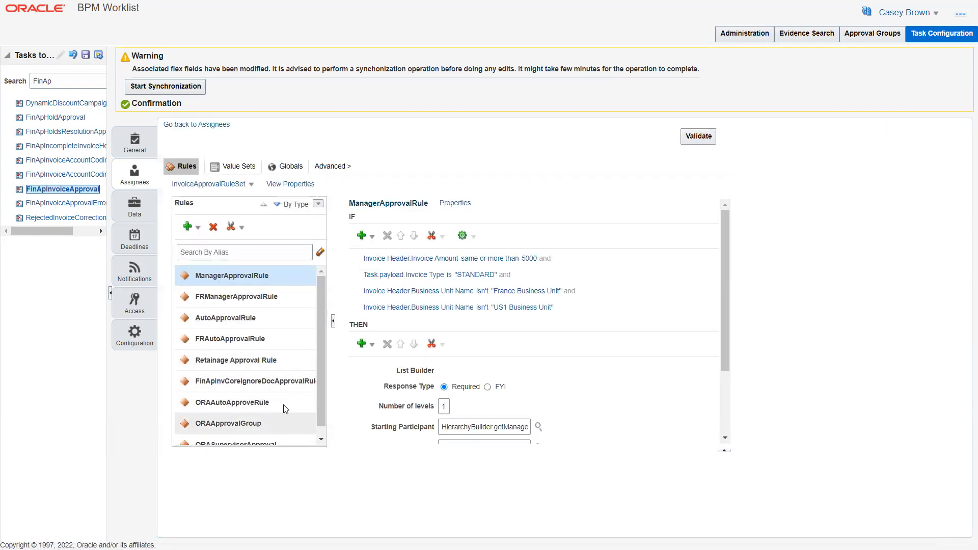
Examine the IF conditions of AutoApprovalRule and the conditions and list builder settings of ORAAutoApproveRule
scroll(284, 408, down, 1)
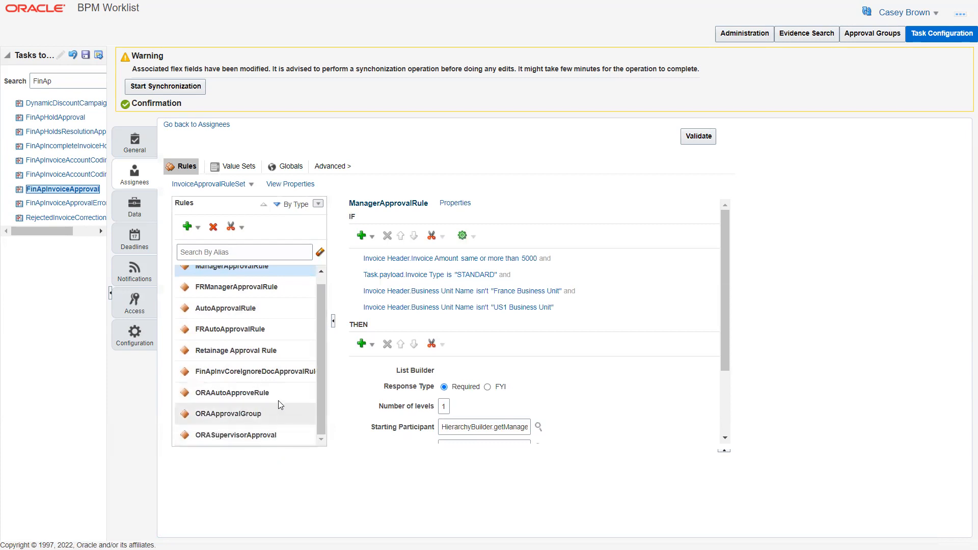
scroll(255, 370, up, 1)
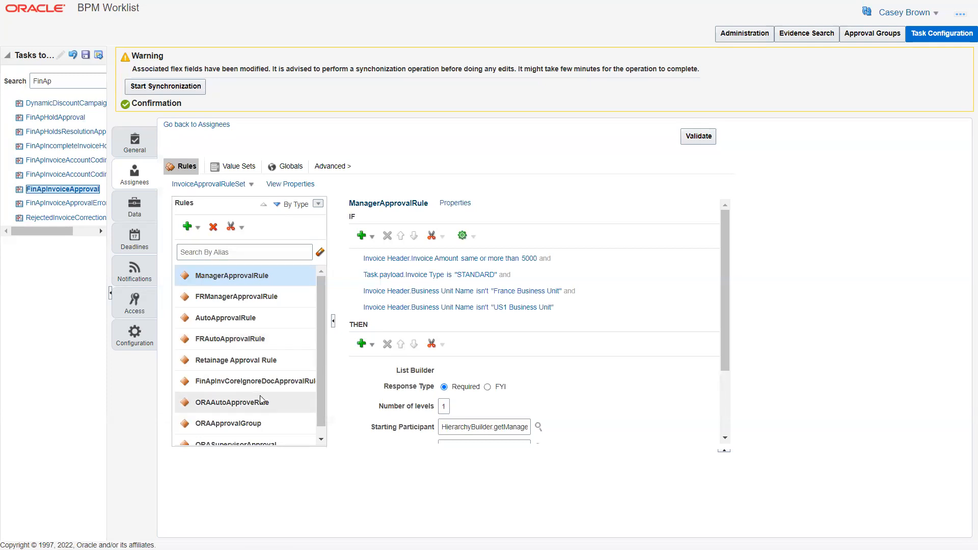
click(254, 320)
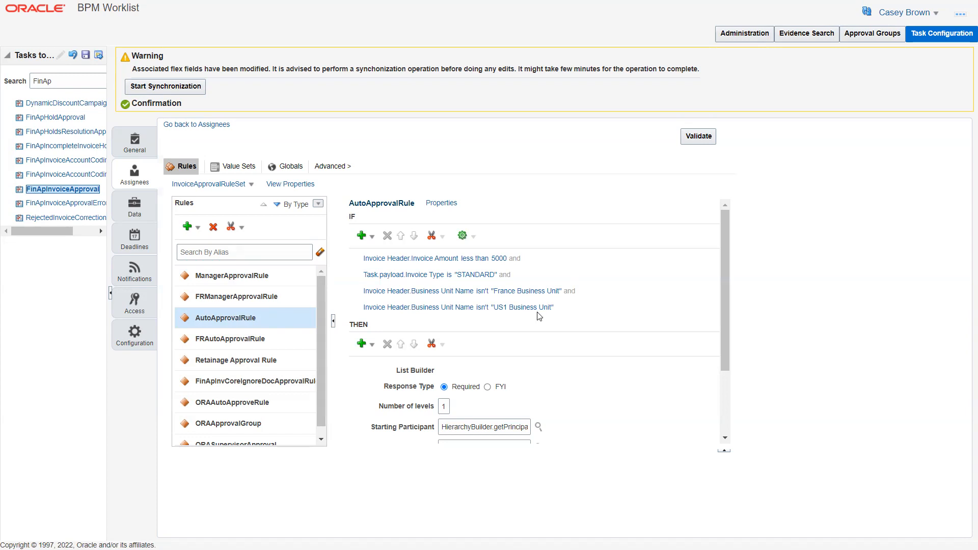
scroll(255, 352, down, 1)
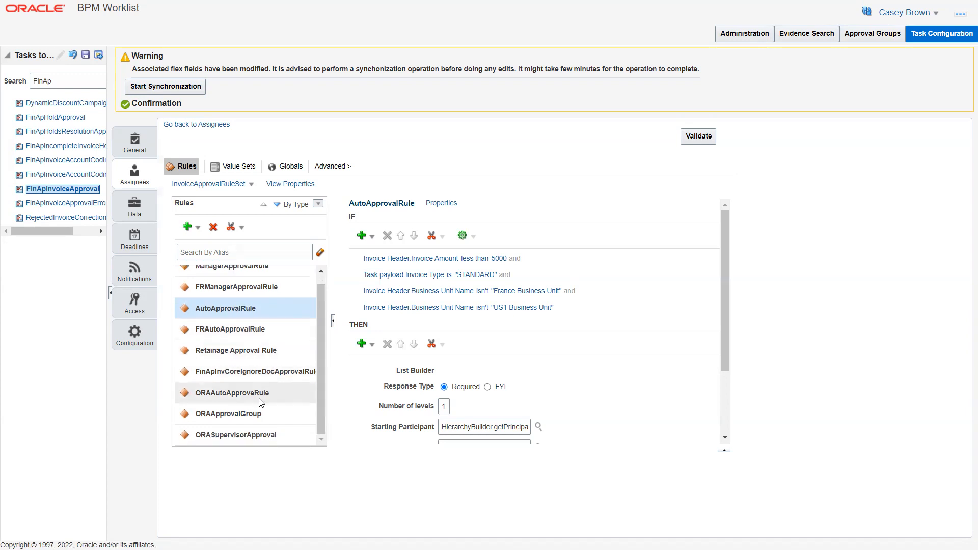
click(243, 401)
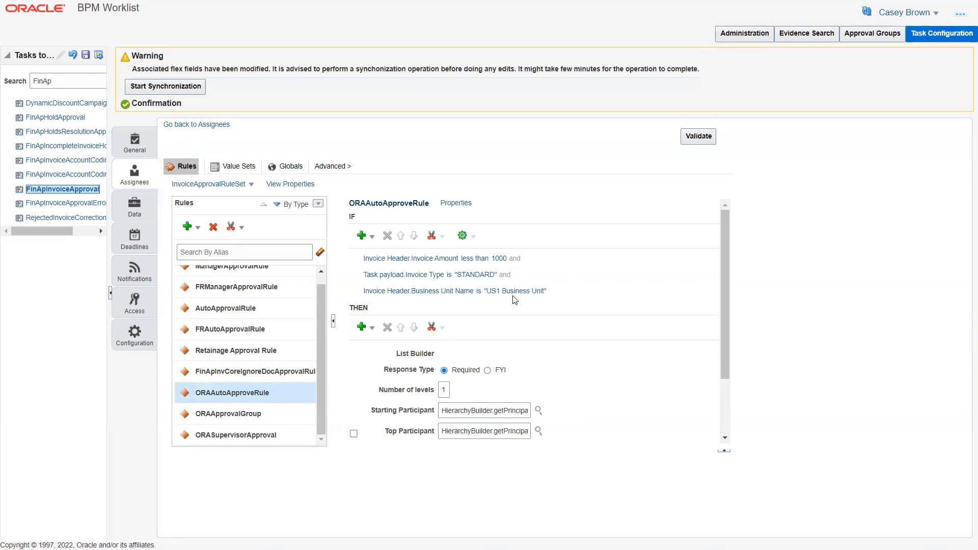
scroll(550, 320, down, 3)
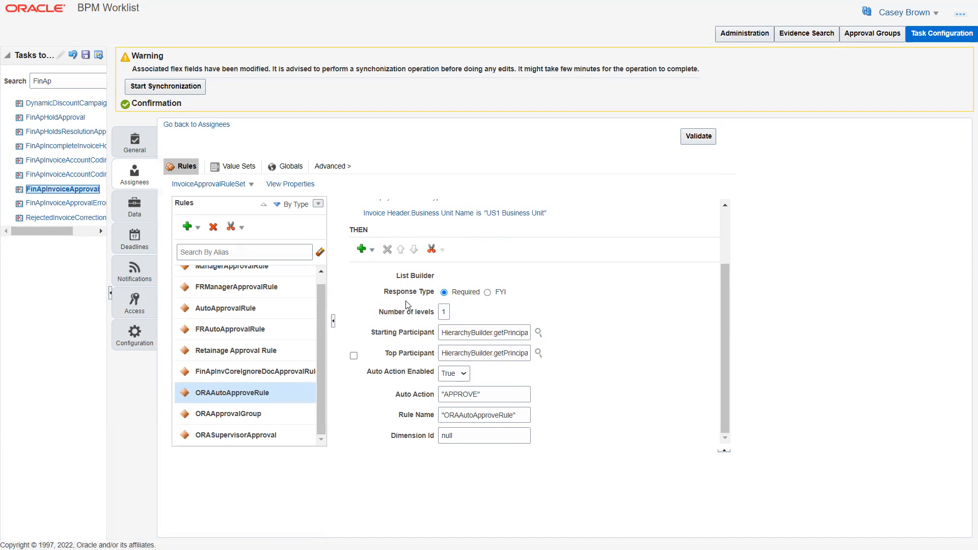
drag(449, 332, 491, 333)
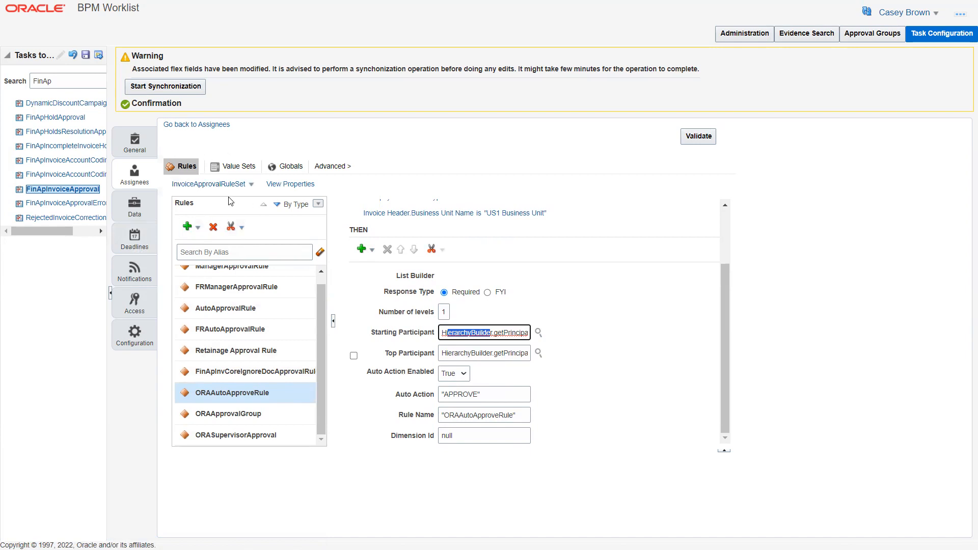
Add a new general rule to InvoiceApprovalRuleSet
click(200, 229)
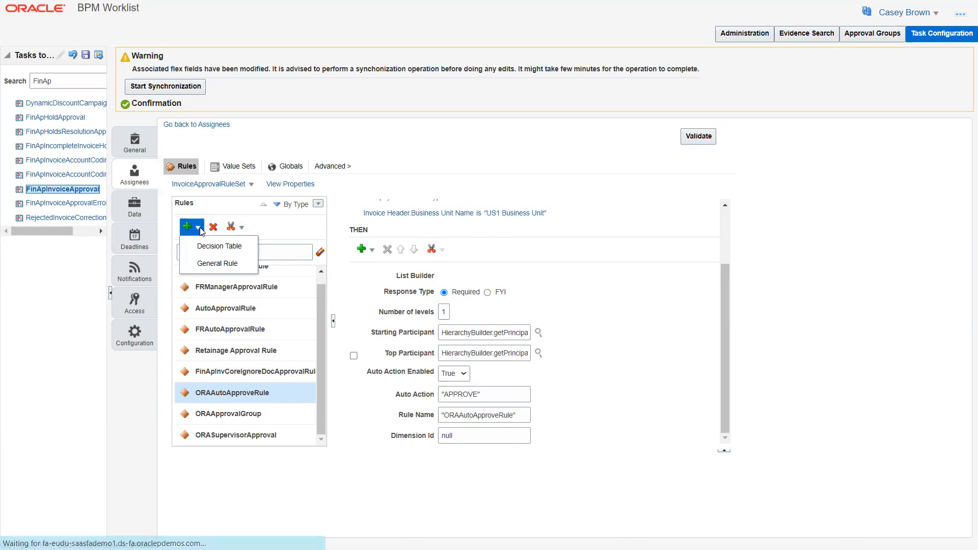
click(215, 264)
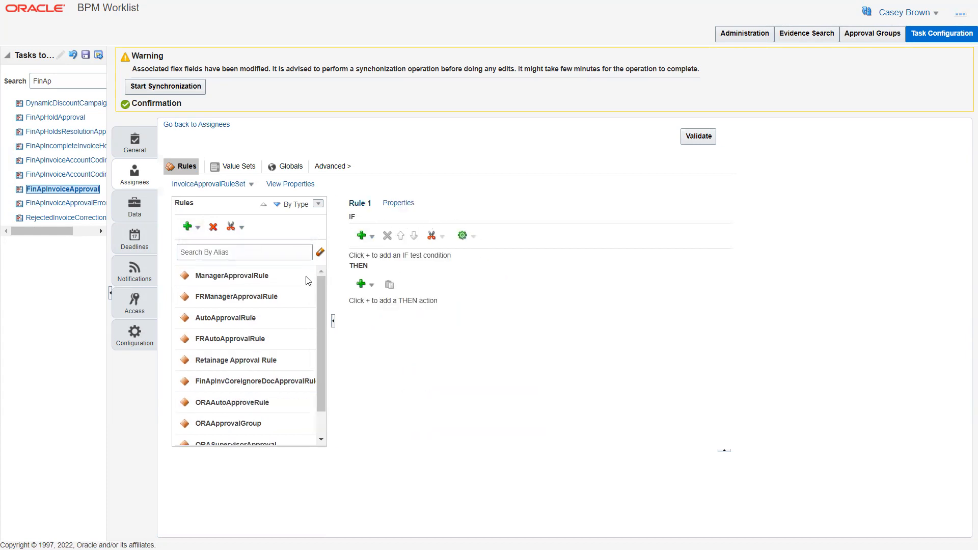
scroll(306, 387, down, 2)
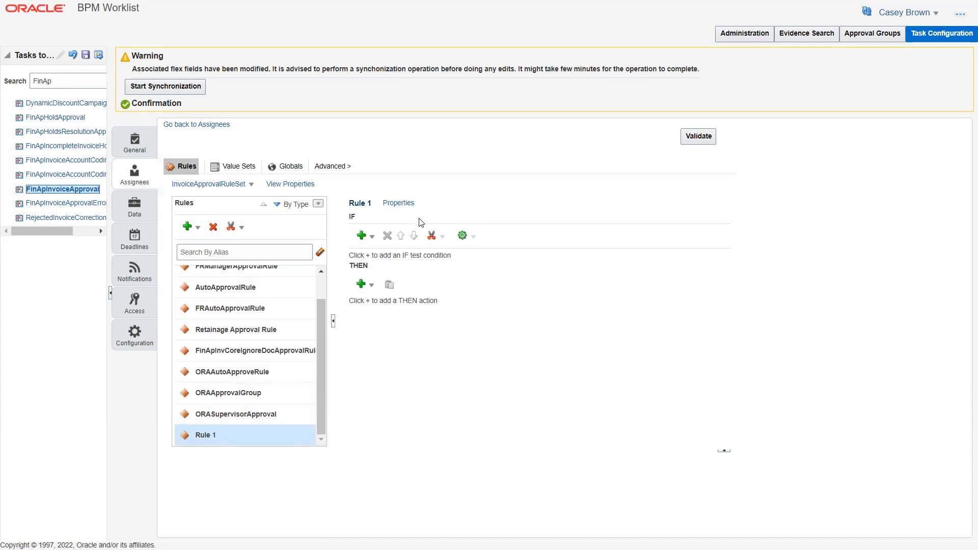
Rename the new rule as XXAutoApprovalRule in its properties
click(410, 208)
key(BackSpace)
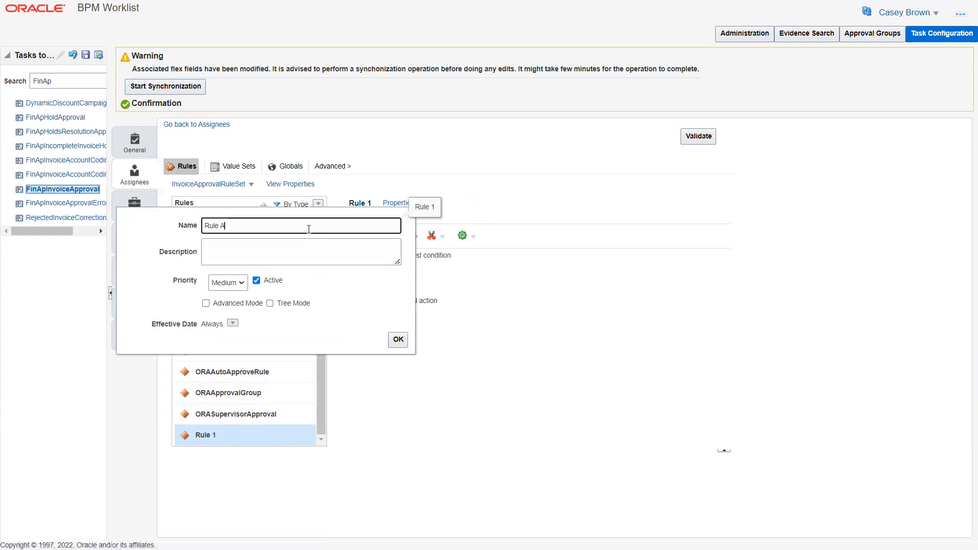
key(BackSpace)
key(BackSpace)
key(BackSpace)
key(BackSpace)
key(BackSpace)
text(XXAuto)
key(BackSpace)
text(toApproval)
click(255, 261)
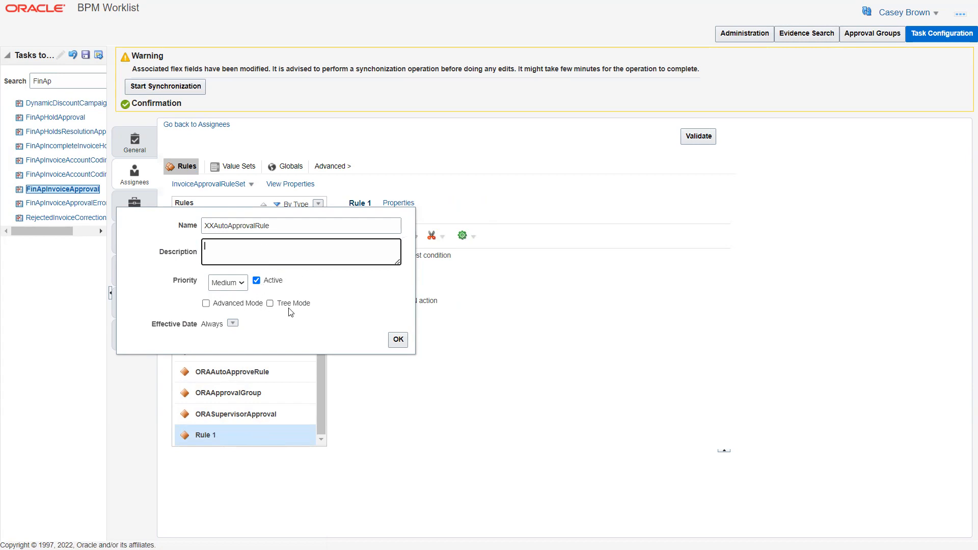
click(405, 347)
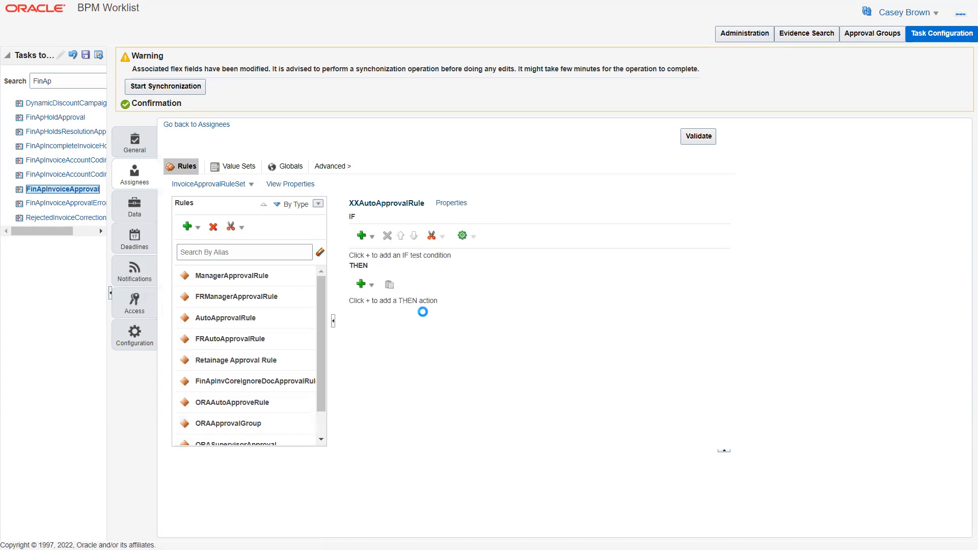
Add a simple test to the rule's IF section with Invoice Header.Business Unit Name as the tested attribute
click(369, 237)
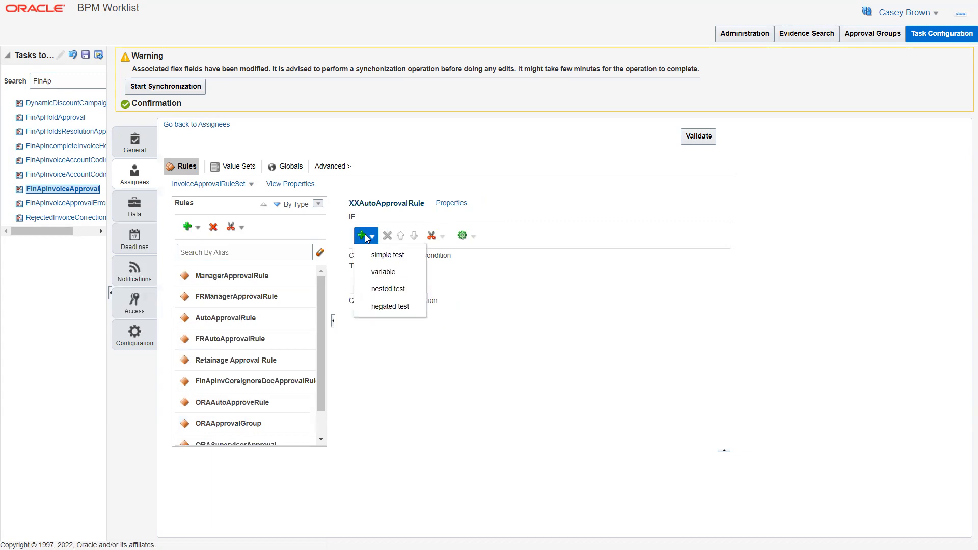
click(391, 256)
click(395, 259)
text(Invoice )
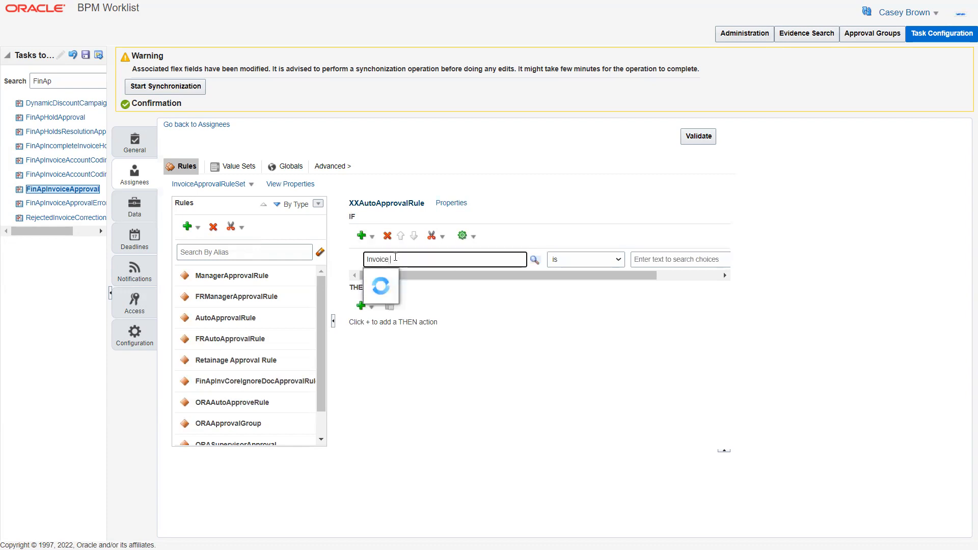
text(Header.Business Unit)
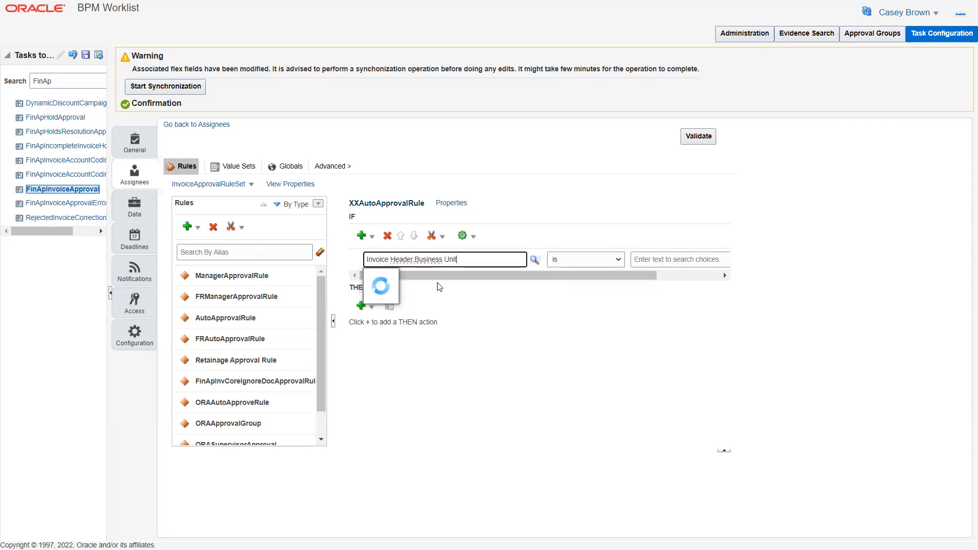
scroll(482, 350, down, 3)
scroll(481, 357, down, 5)
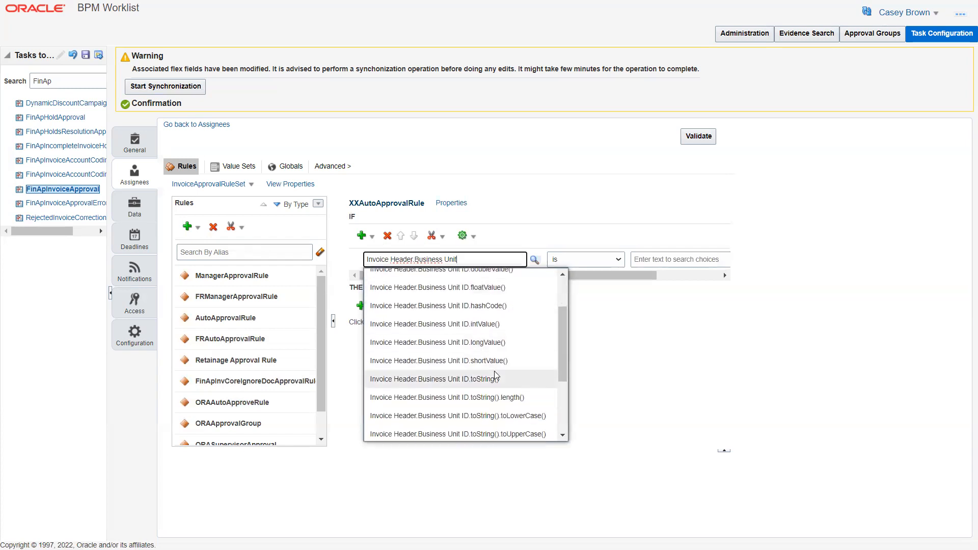
click(487, 402)
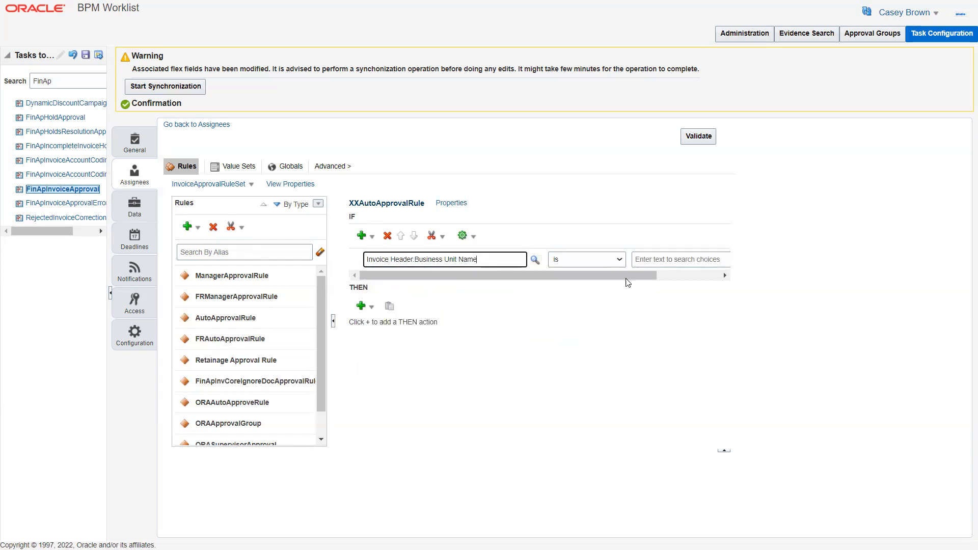
Enter "US1 Business Unit" in quotation marks as the comparison value of the business unit name condition
click(647, 260)
click(647, 261)
text("US1 Business Unit)
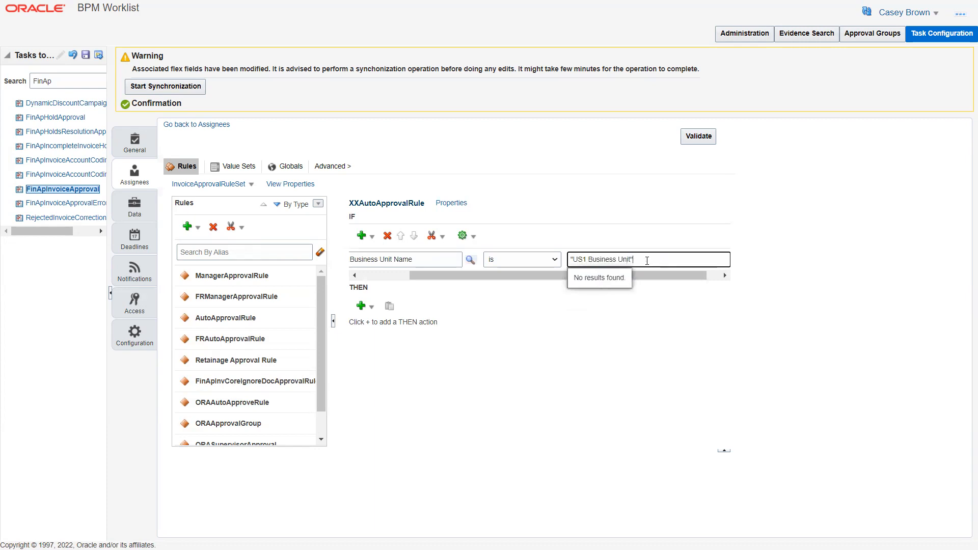
Add another simple test to the rule's IF section with Invoice Header.Invoice Amount as the tested attribute
click(386, 275)
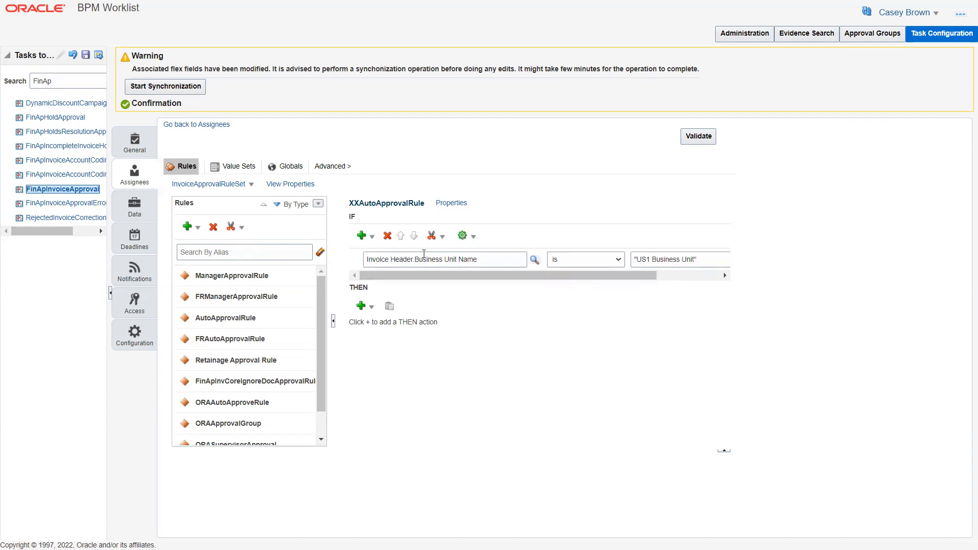
click(371, 236)
click(385, 256)
click(400, 280)
text(Invoice Header.Invoice Amount)
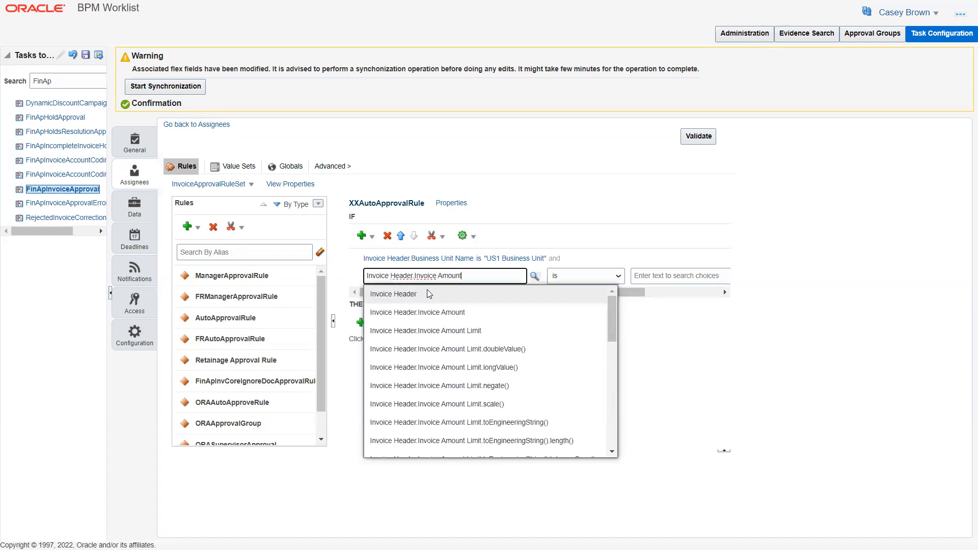
click(439, 312)
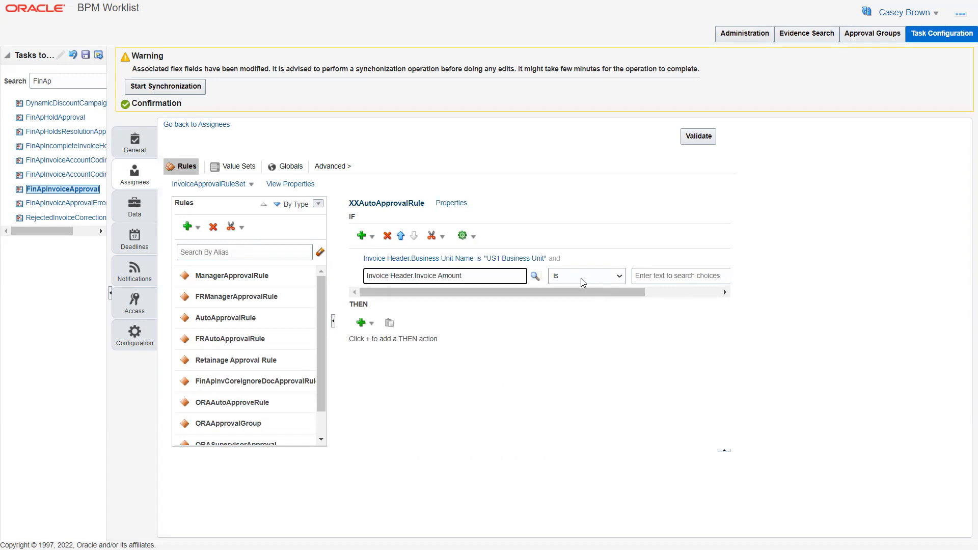
Set the invoice amount condition to less than 1000, checking the limit on the use-case slide in PowerPoint
click(583, 280)
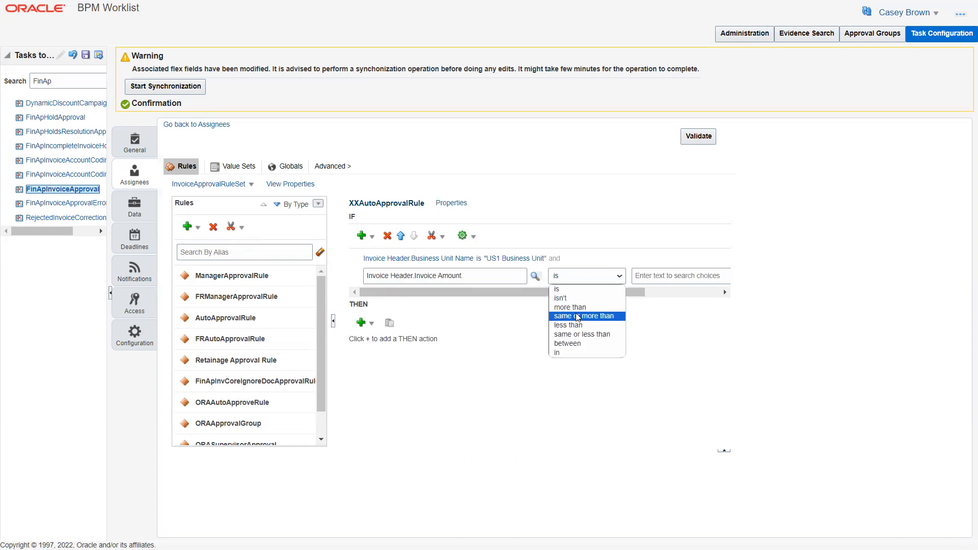
click(568, 325)
key(alt+Tab)
key(alt+Tab)
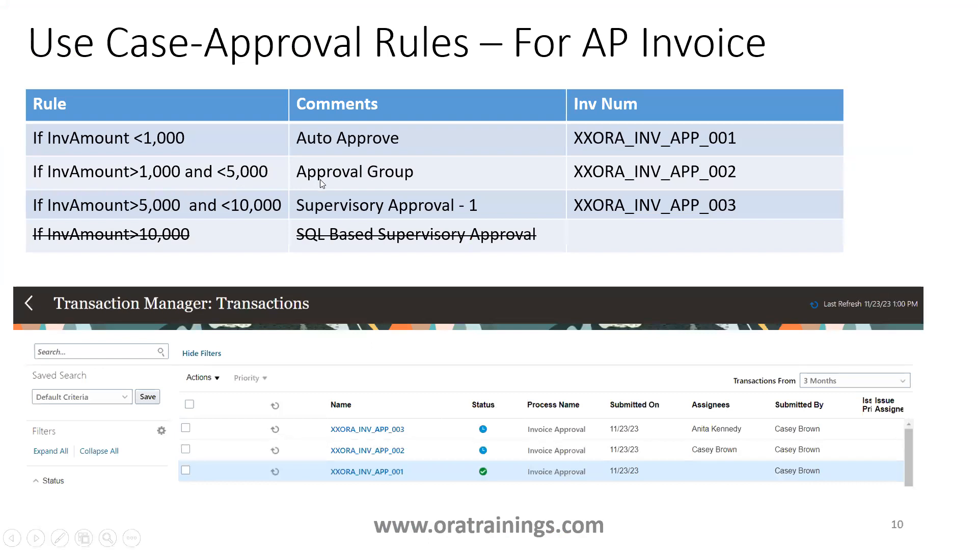
key(alt+Tab)
click(652, 281)
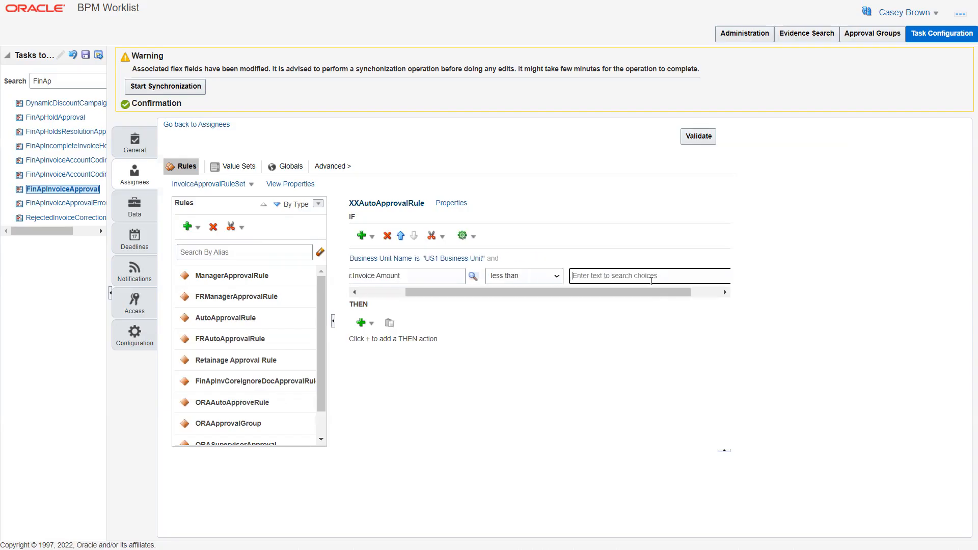
text(1000)
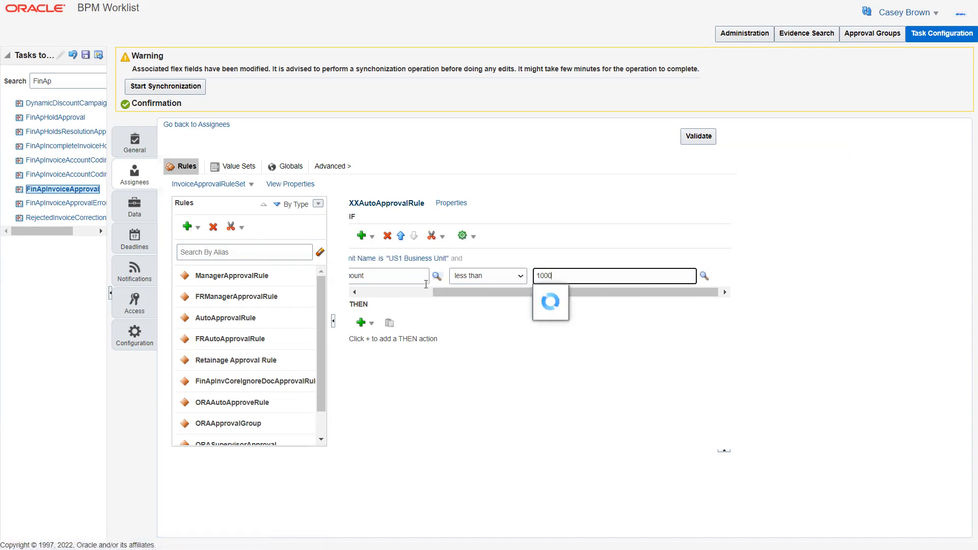
click(408, 292)
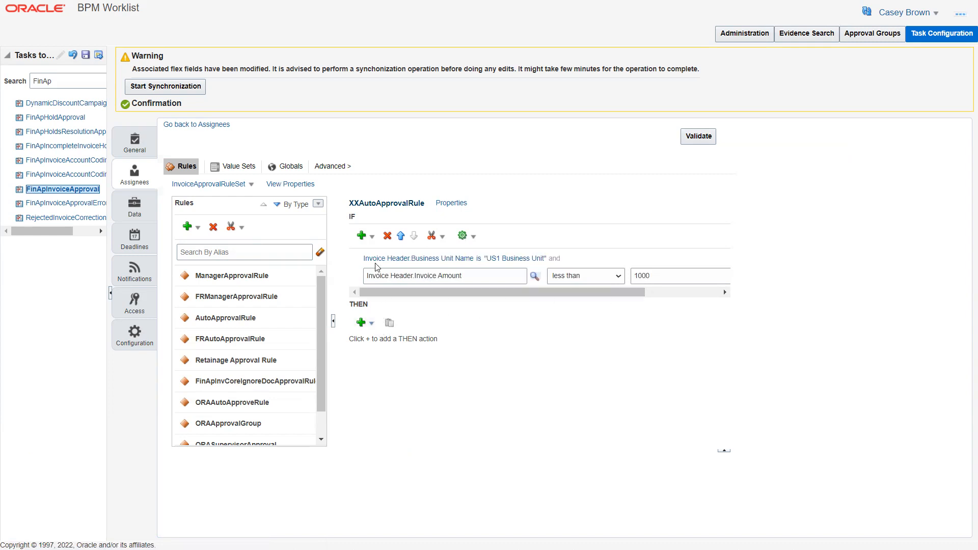
click(360, 324)
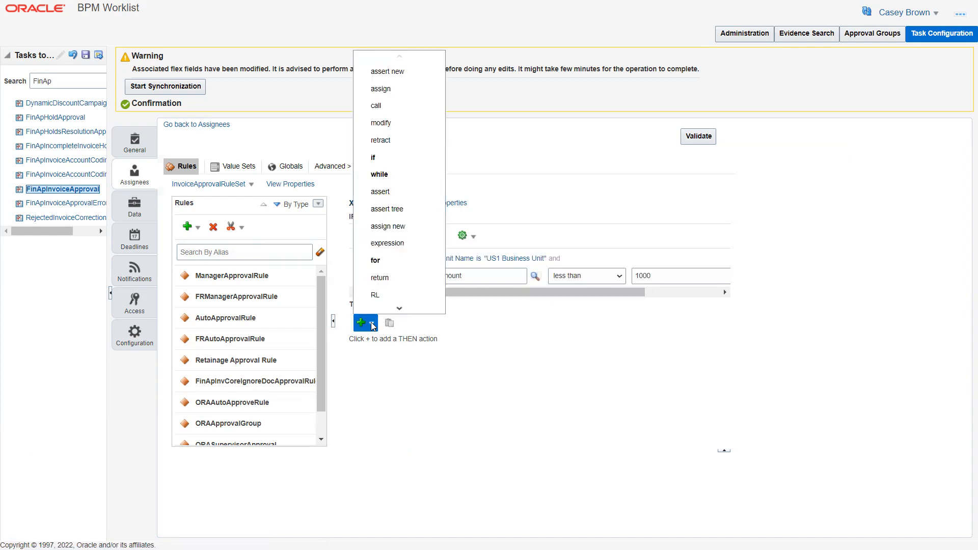
click(400, 309)
click(400, 309)
click(399, 309)
click(400, 310)
click(400, 309)
click(399, 309)
mouse_move(407, 294)
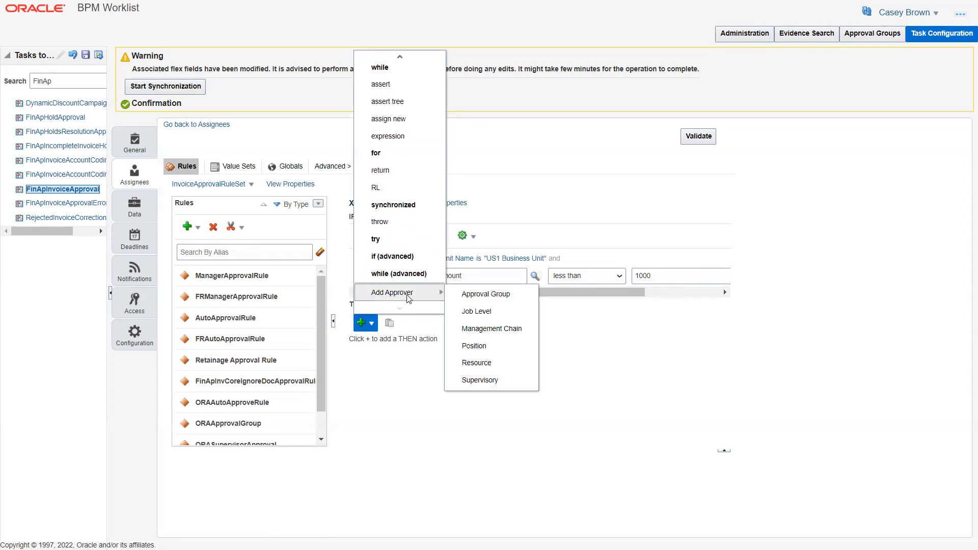
click(493, 298)
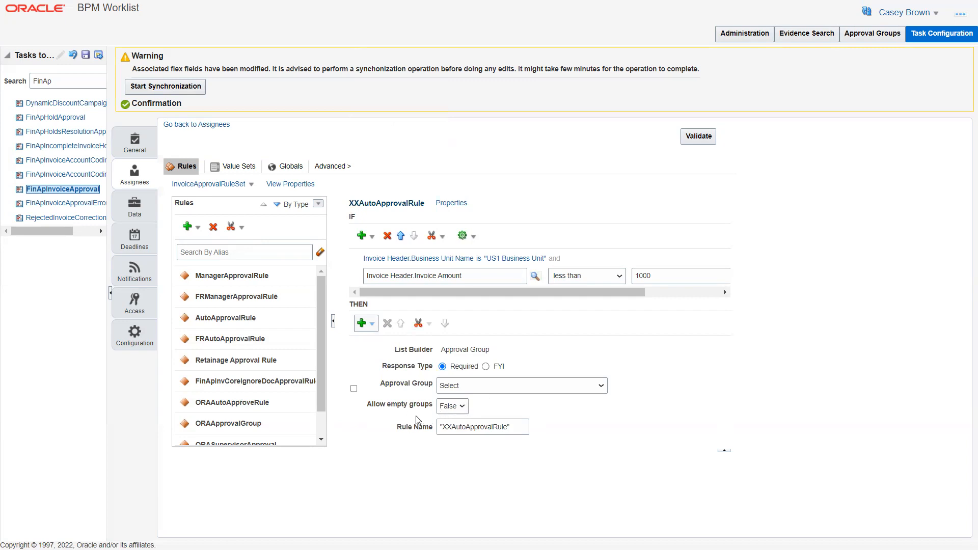
click(468, 390)
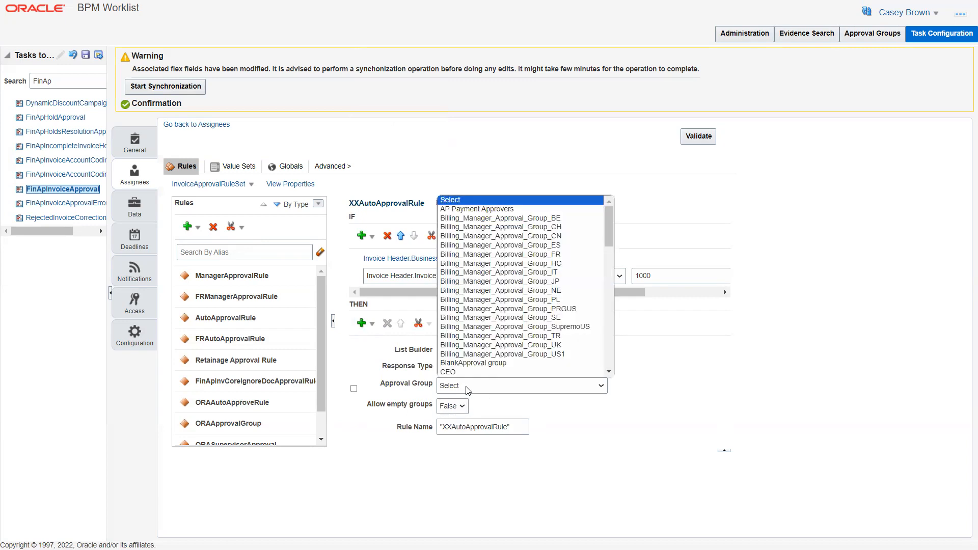
click(463, 392)
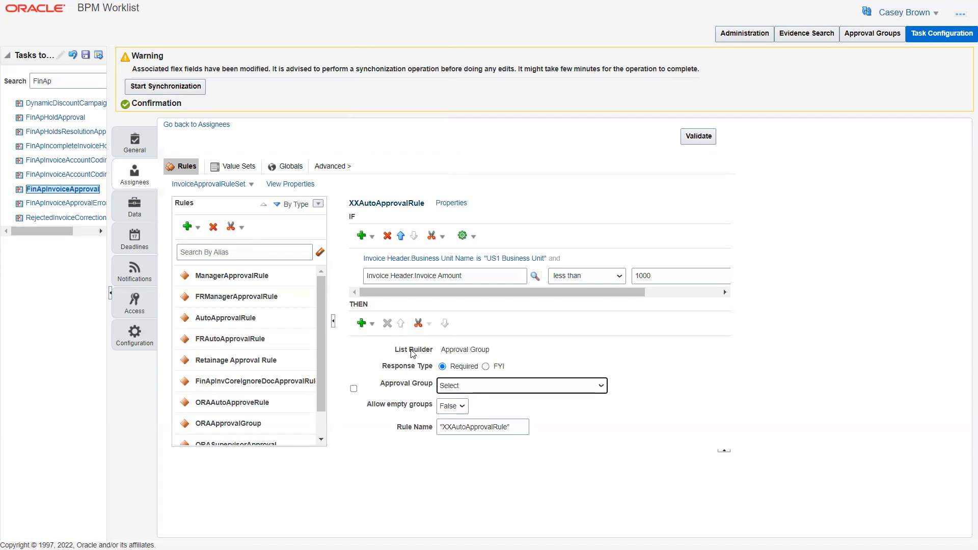
click(372, 325)
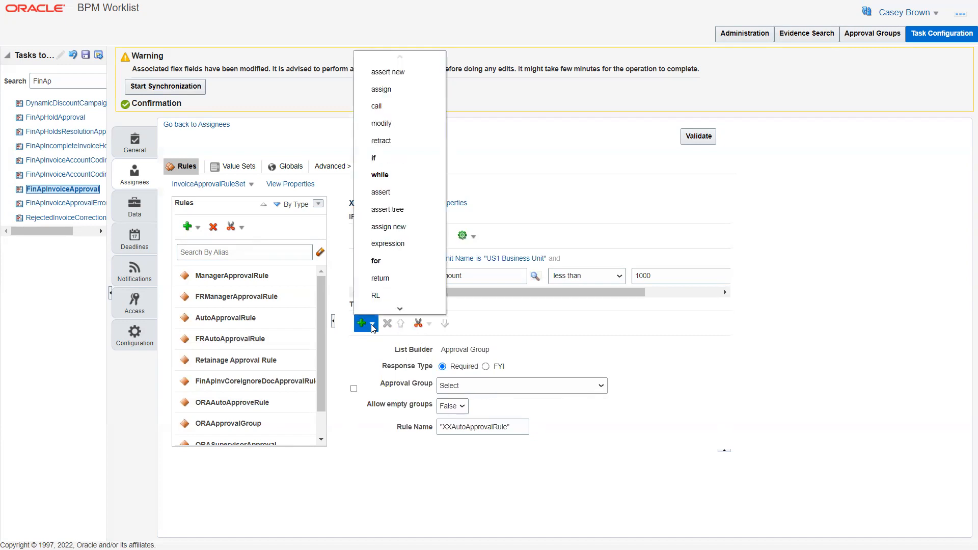
click(369, 346)
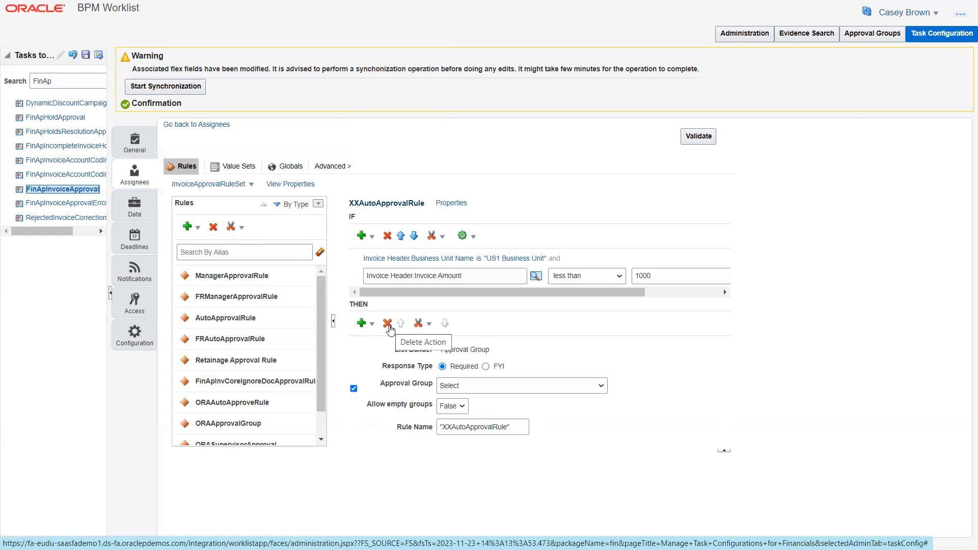
click(389, 324)
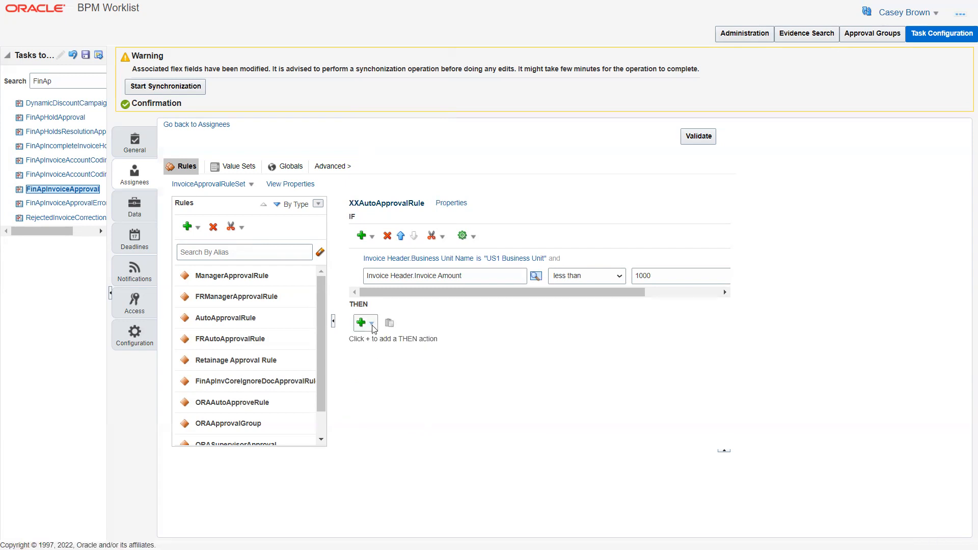
Add a Supervisory approver action to the rule's THEN section
click(372, 325)
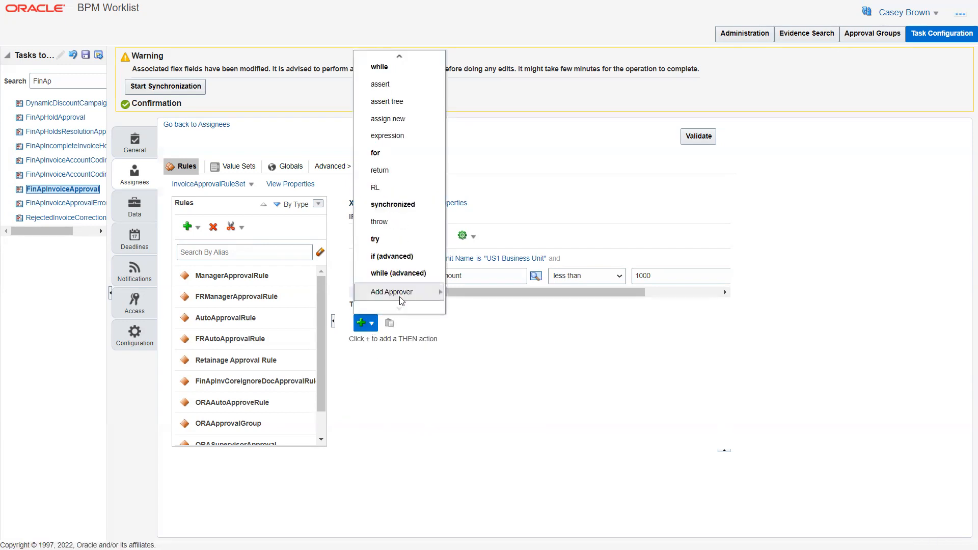
mouse_move(402, 299)
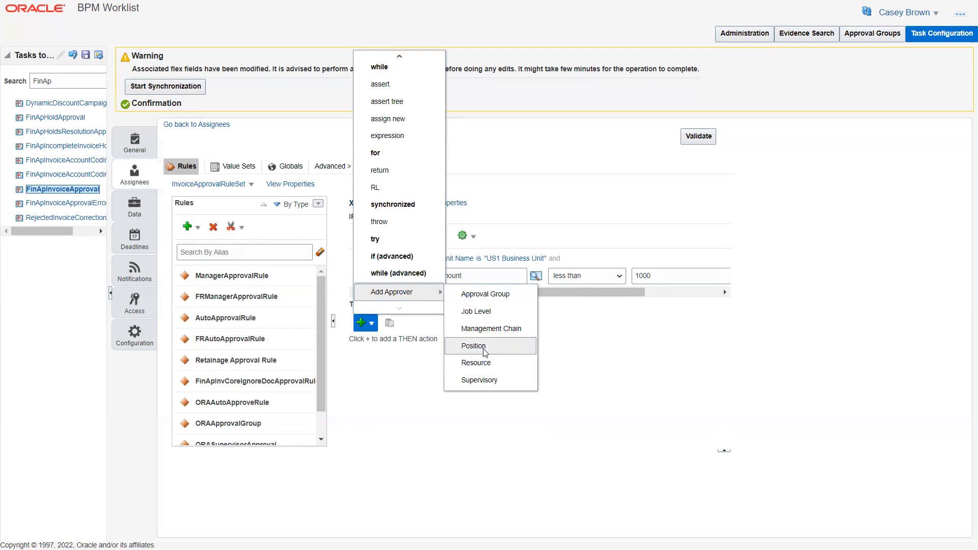
click(484, 380)
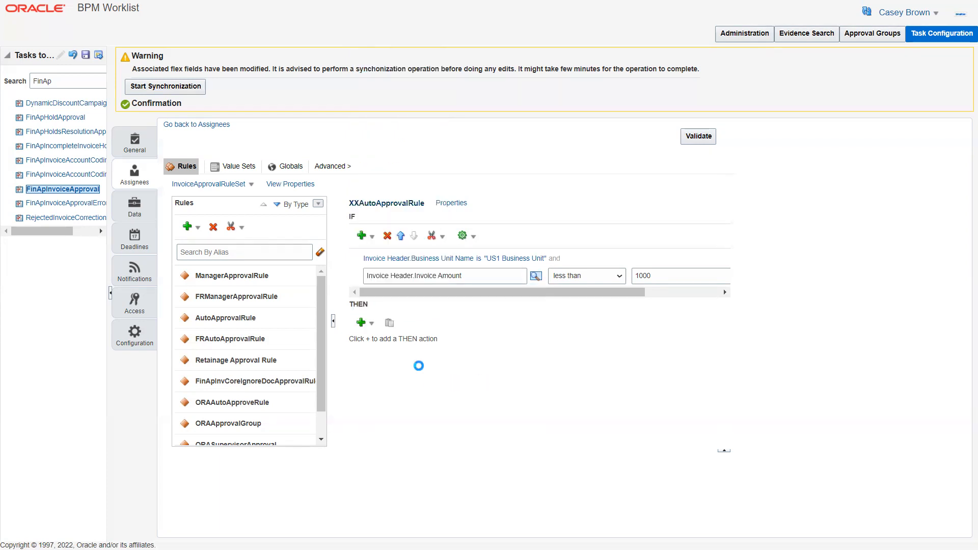
Set Auto Action Enabled to True, Auto Action to "APPROVE" in quotation marks and the number of levels to 1
scroll(456, 365, down, 2)
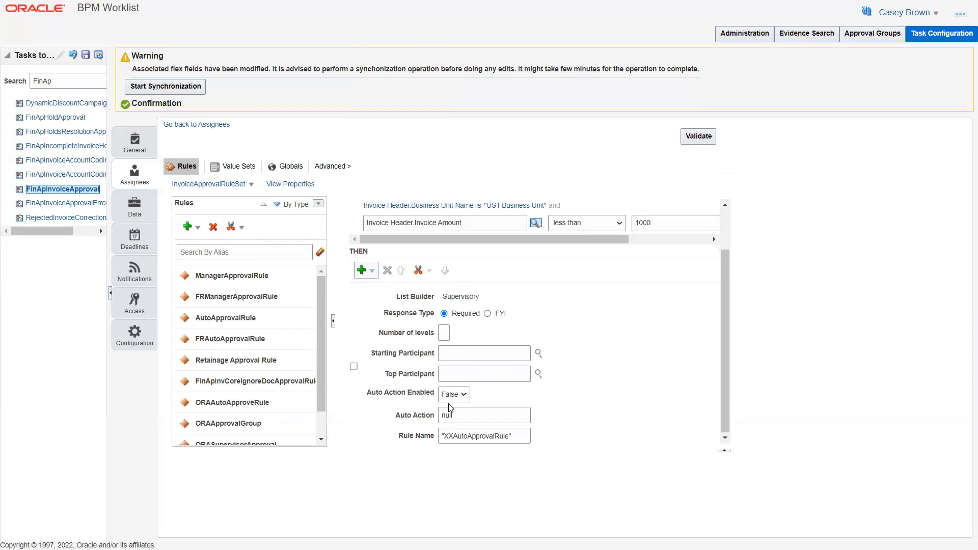
click(454, 395)
click(451, 415)
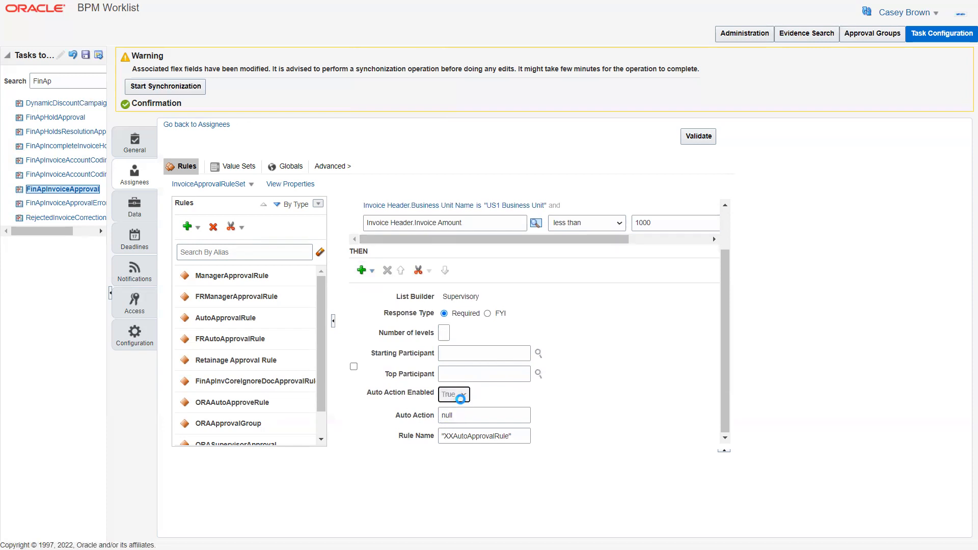
key(Tab)
text(")
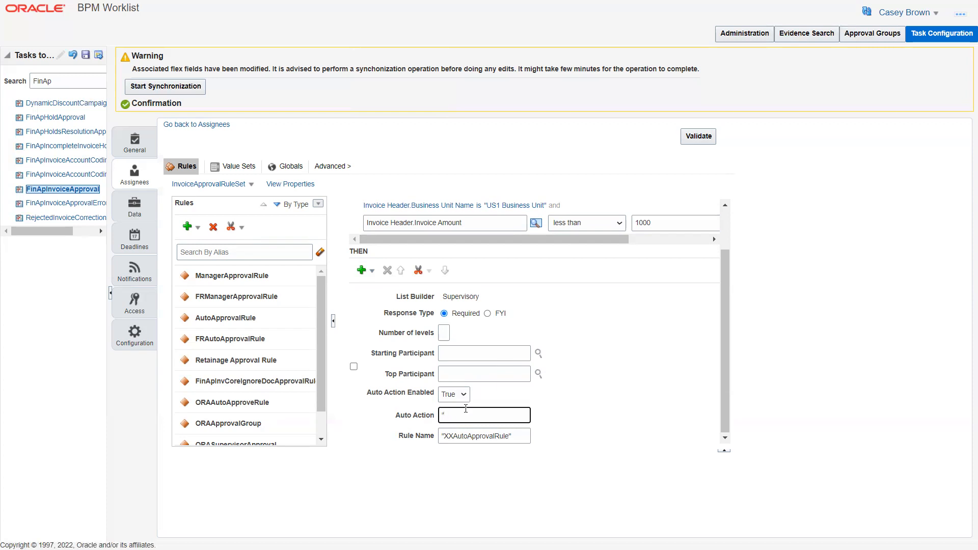
text(A)
click(445, 334)
Copy HierarchyBuilder.getPrincipal("workflowsystem",-1,"","") from Notepad++ into the Starting Participant and Top Participant of the supervisory action
click(484, 355)
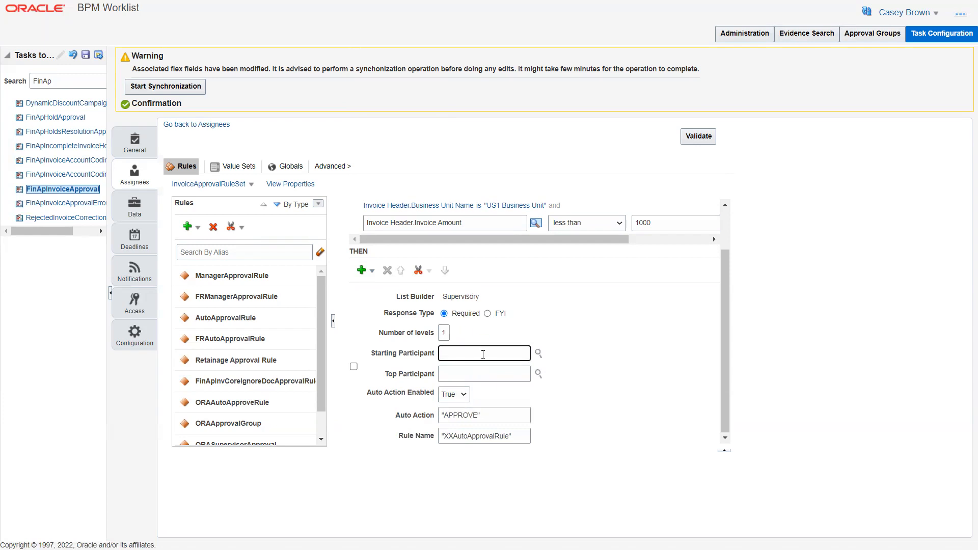
key(F11)
click(532, 535)
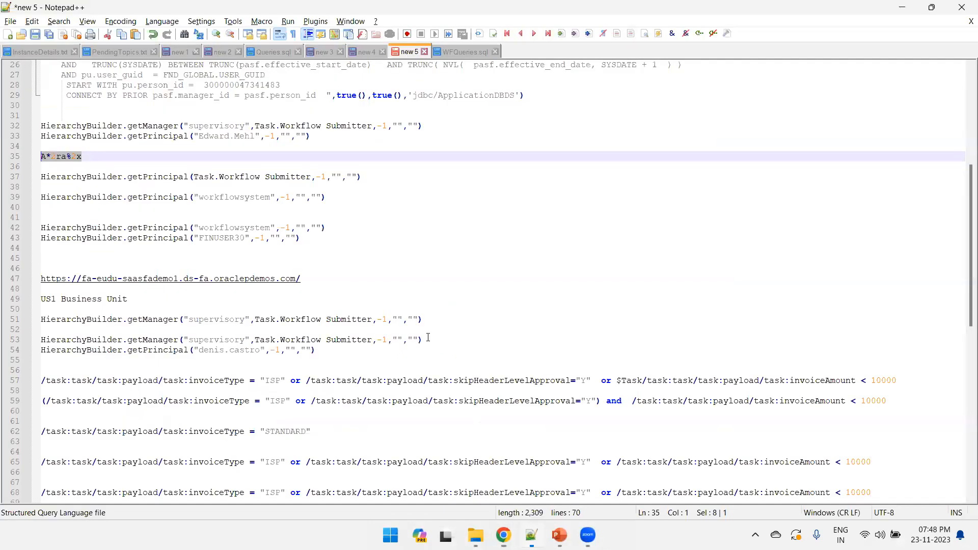
drag(335, 223, 40, 225)
key(ctrl+c)
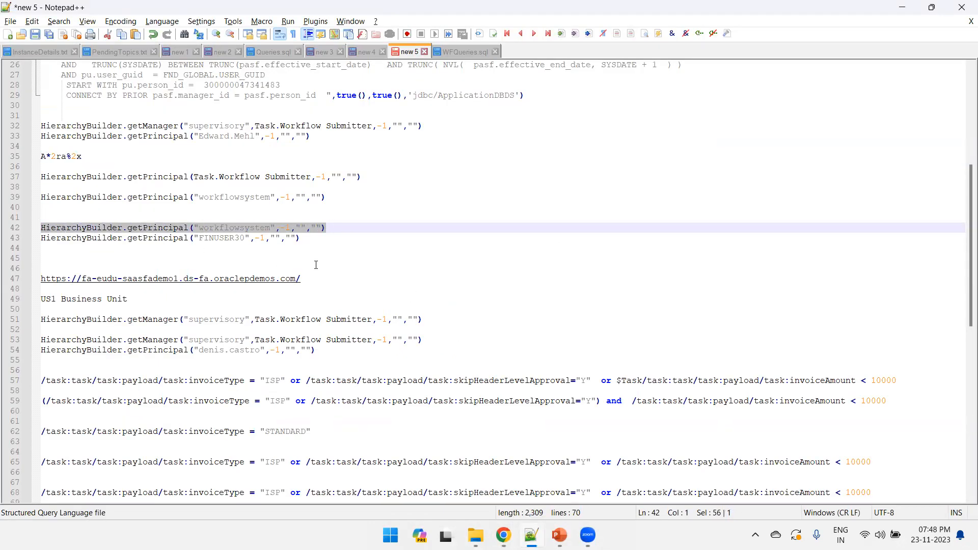
key(alt+Tab)
key(Tab)
key(ctrl+v)
click(606, 389)
scroll(278, 429, down, 2)
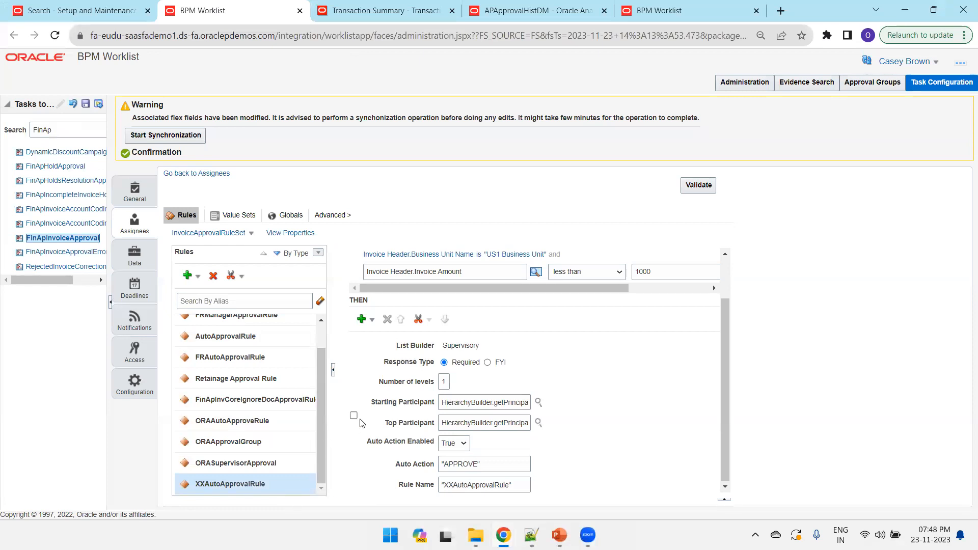
Check the AP invoice approval rules slide in PowerPoint and search the worklist's approval groups for ORA_Approval_Group
mouse_move(560, 535)
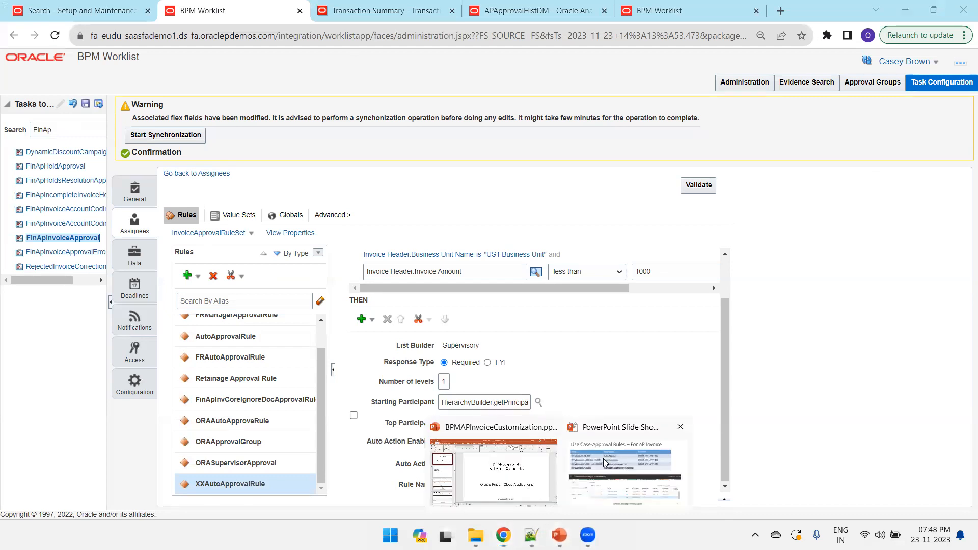
click(604, 462)
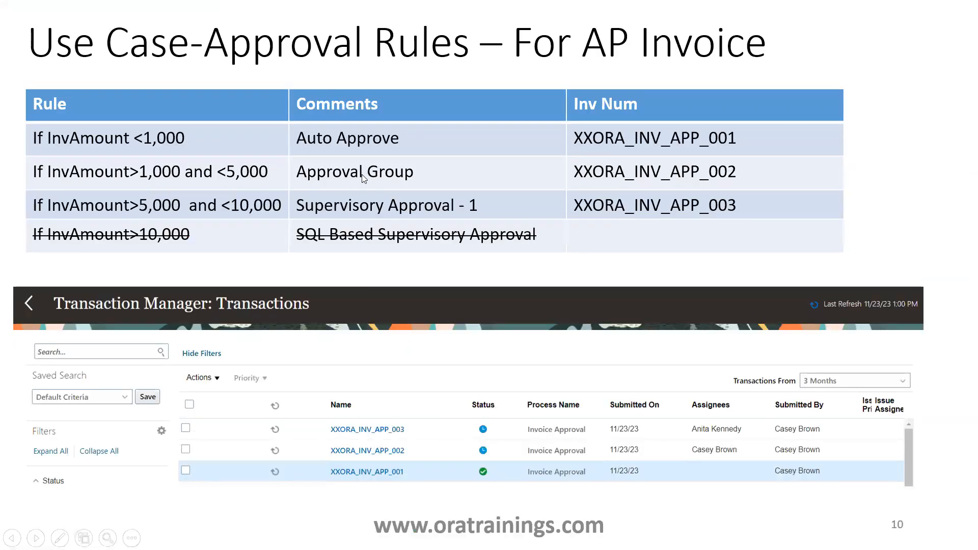
key(alt+Tab)
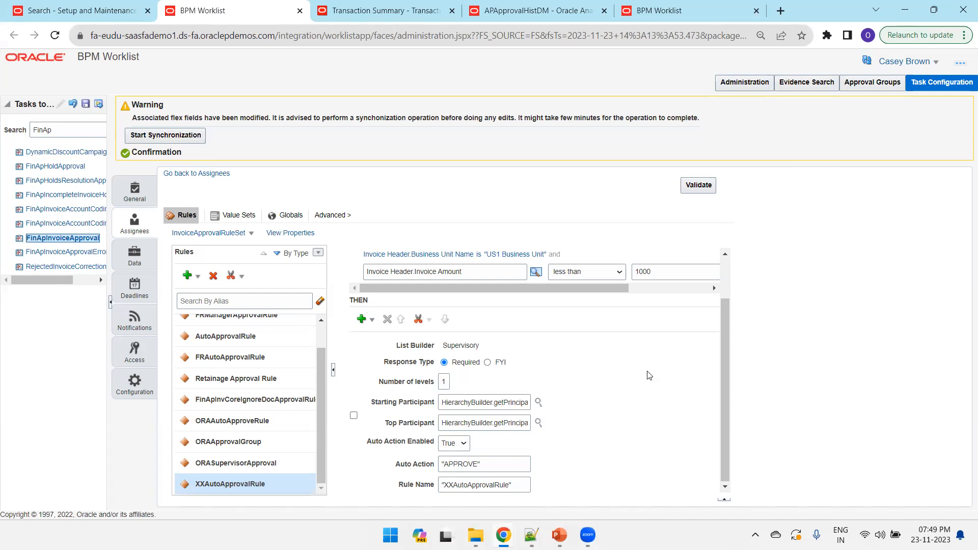
click(871, 84)
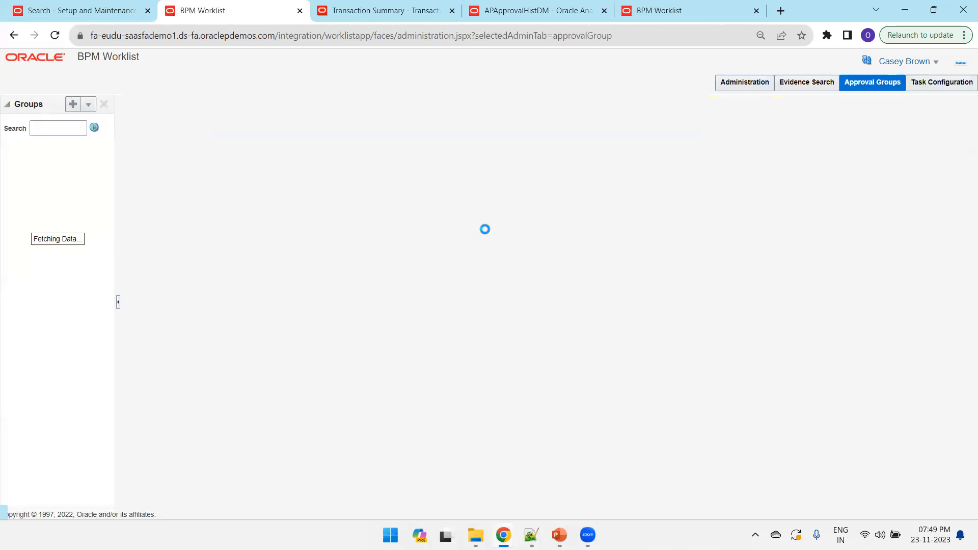
click(75, 132)
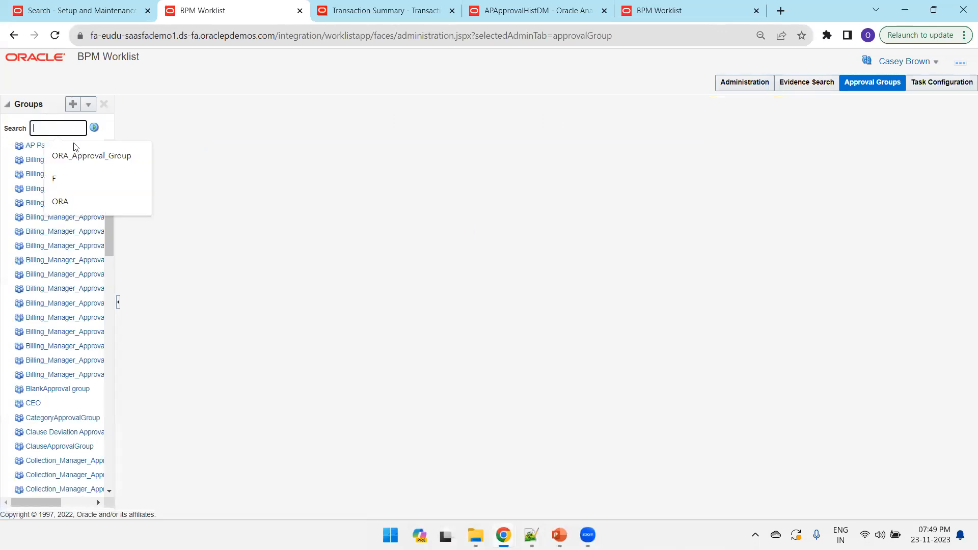
click(74, 155)
click(94, 127)
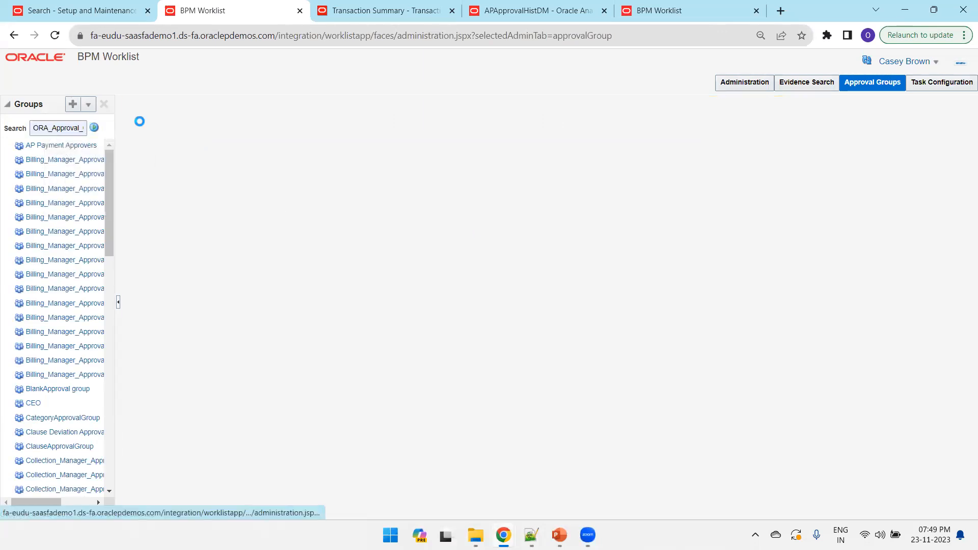
Search the approval groups for ORA% and open ORA-FIN-AP-Approval to view its members
click(76, 131)
double_click(76, 131)
text(ORA%)
click(94, 128)
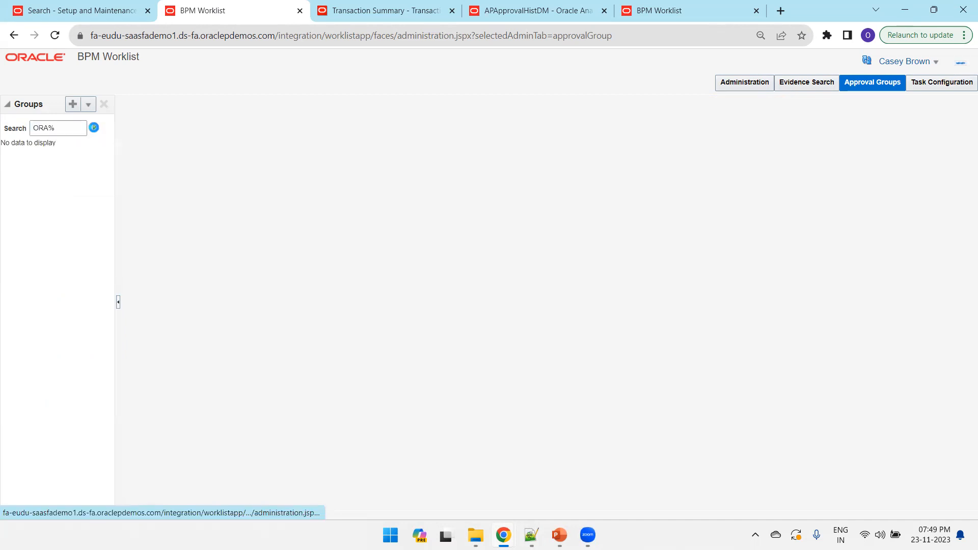
click(47, 148)
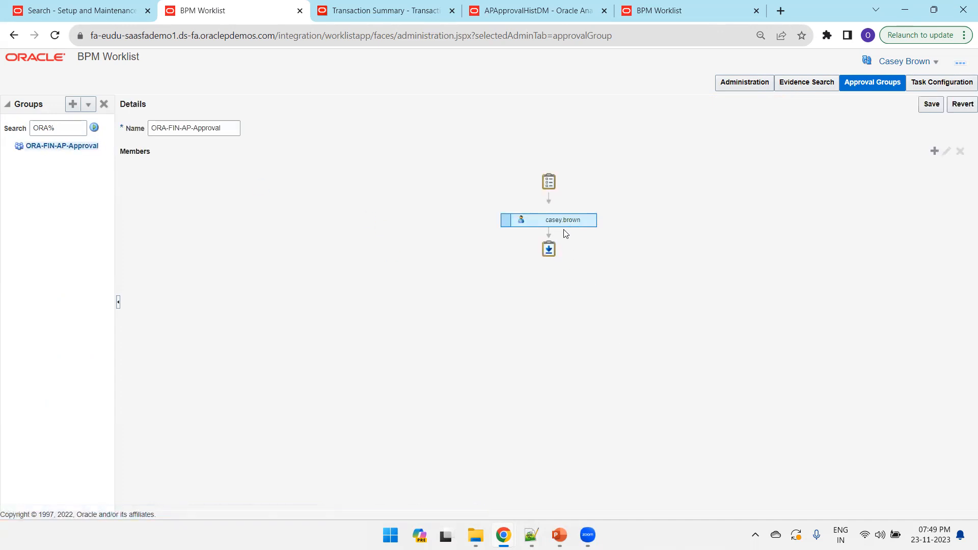
Create a static approval group named XXORA_NEW_FIN_AP_Group
click(88, 105)
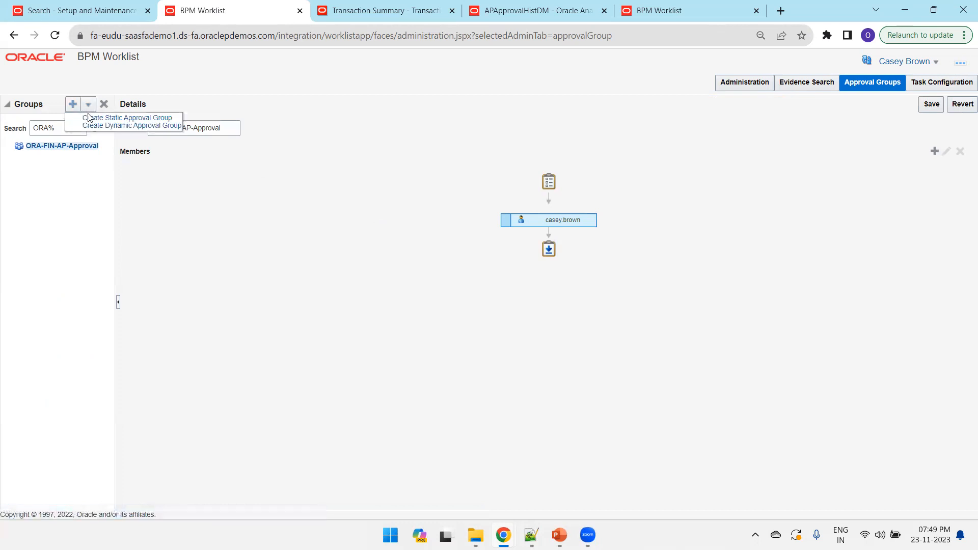
click(97, 117)
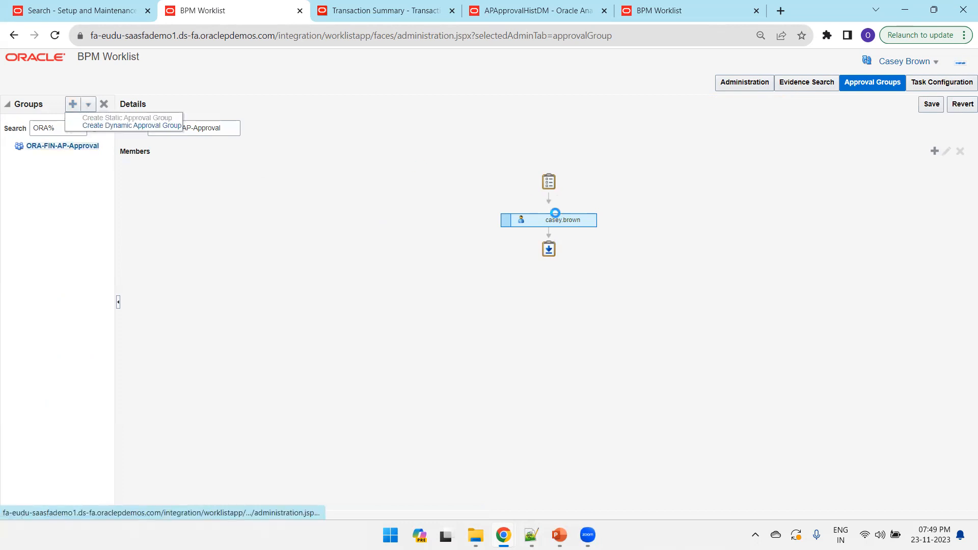
click(217, 129)
double_click(217, 129)
text(XXORA_NEW_FIN_AP)
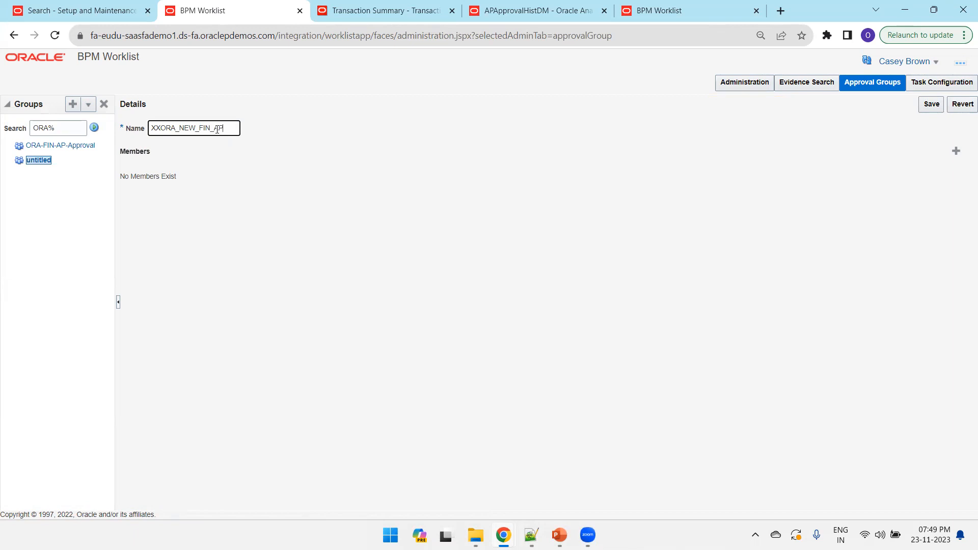
text(_Group)
Add the signed-in administrator's username as a user member of the new approval group and save the group
click(957, 151)
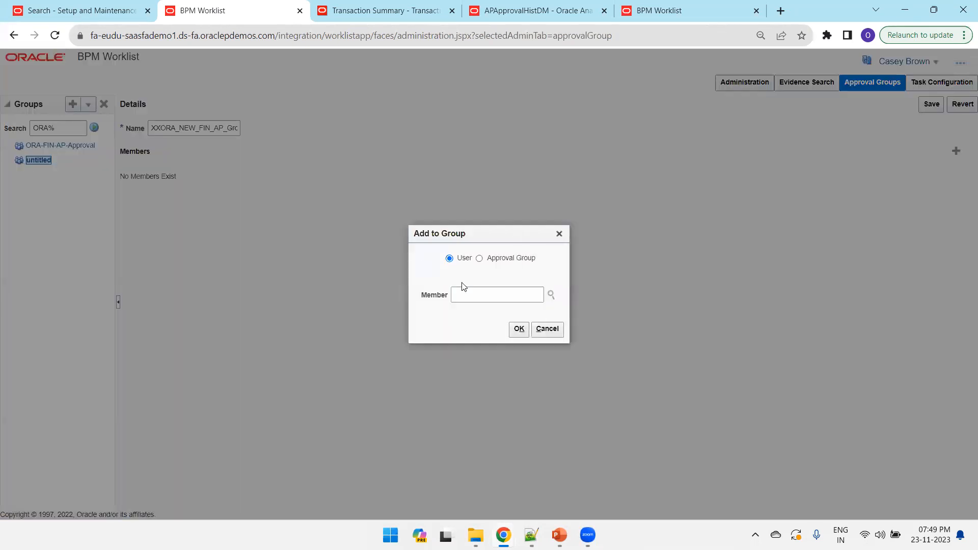
click(479, 293)
text(caseyb)
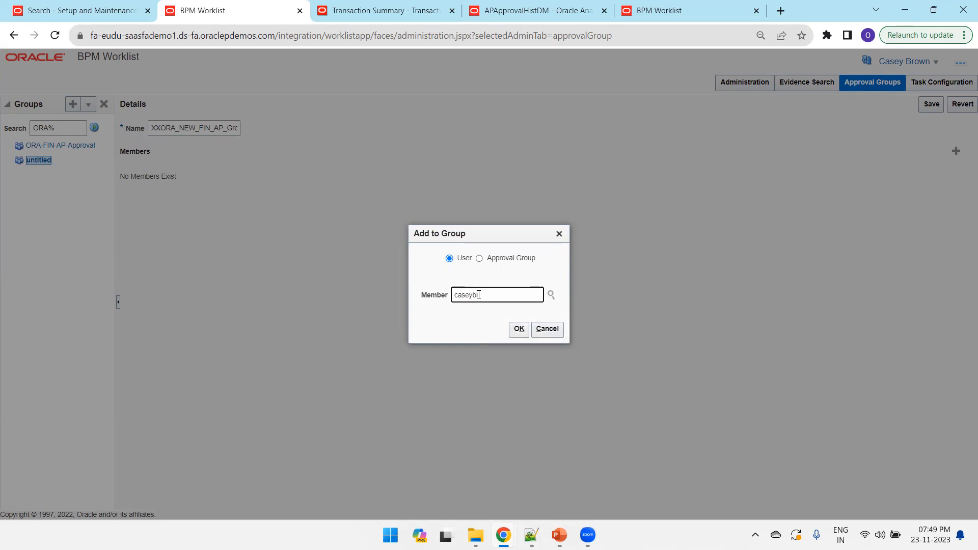
key(BackSpace)
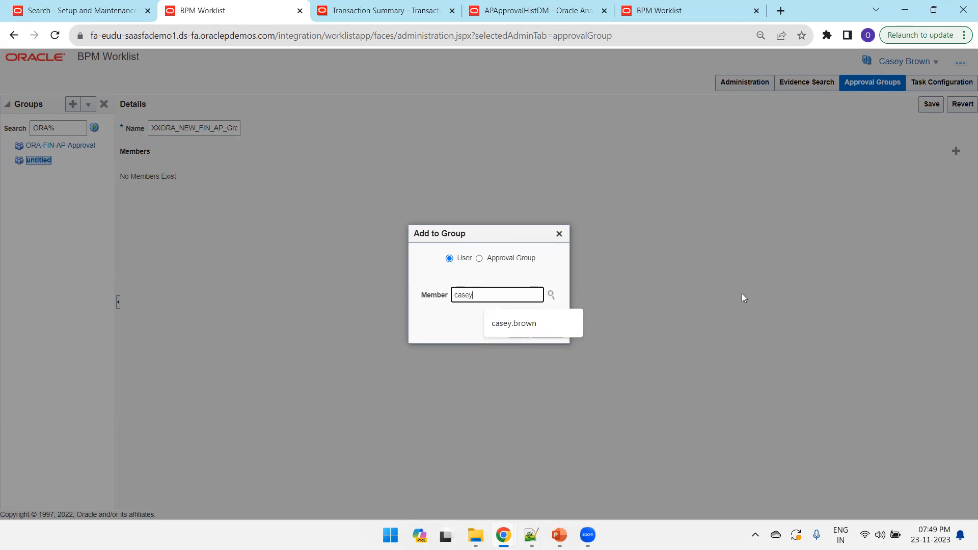
text(.brown)
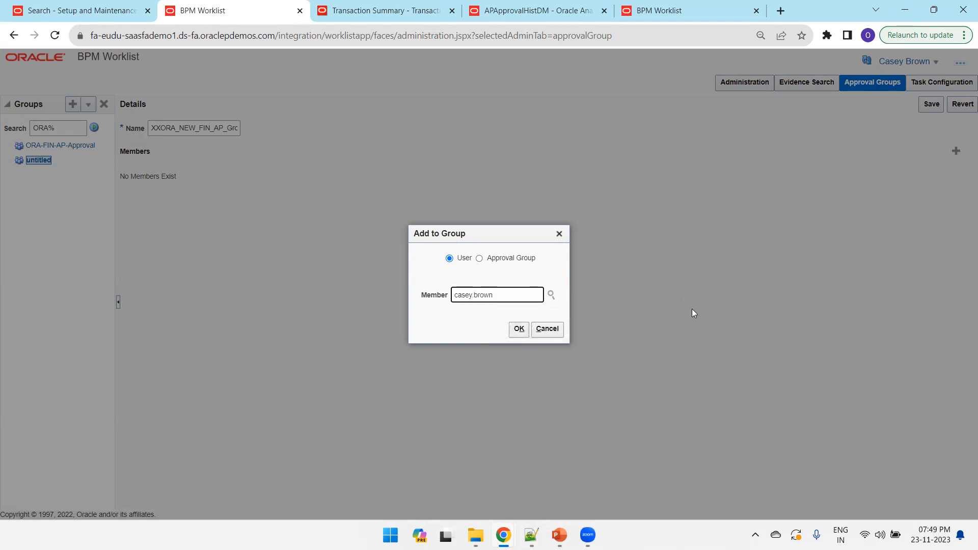
click(519, 329)
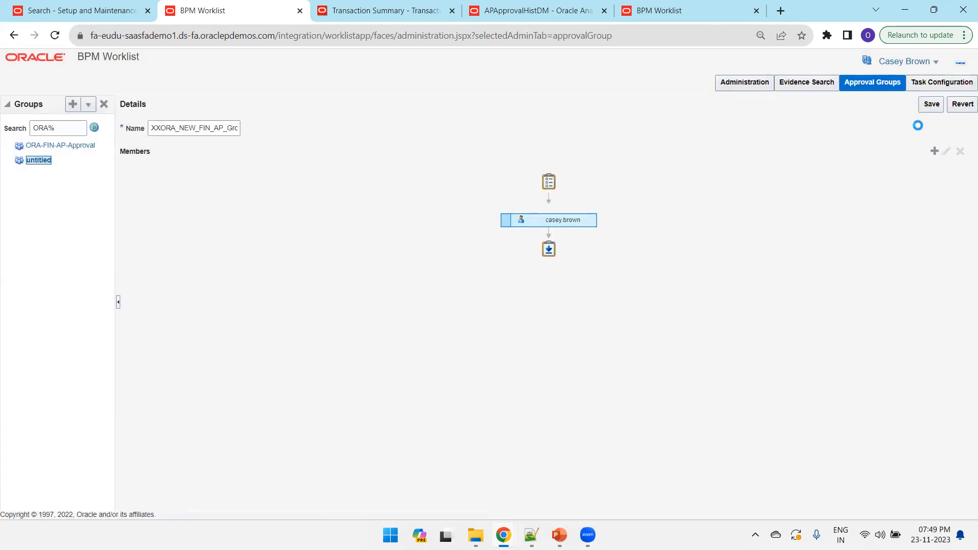
click(932, 104)
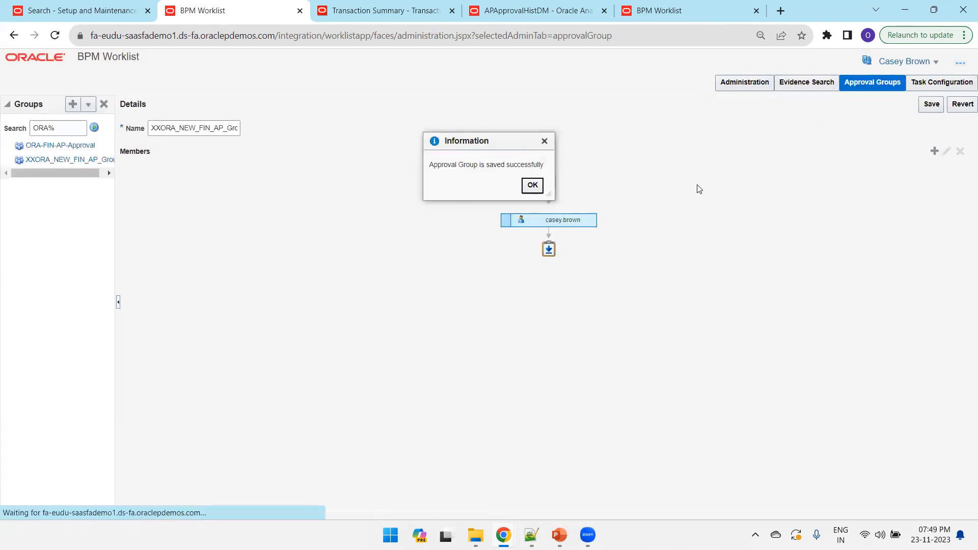
click(533, 185)
Search the task configuration for FinAp and open the FinApInvoiceApproval task
click(957, 83)
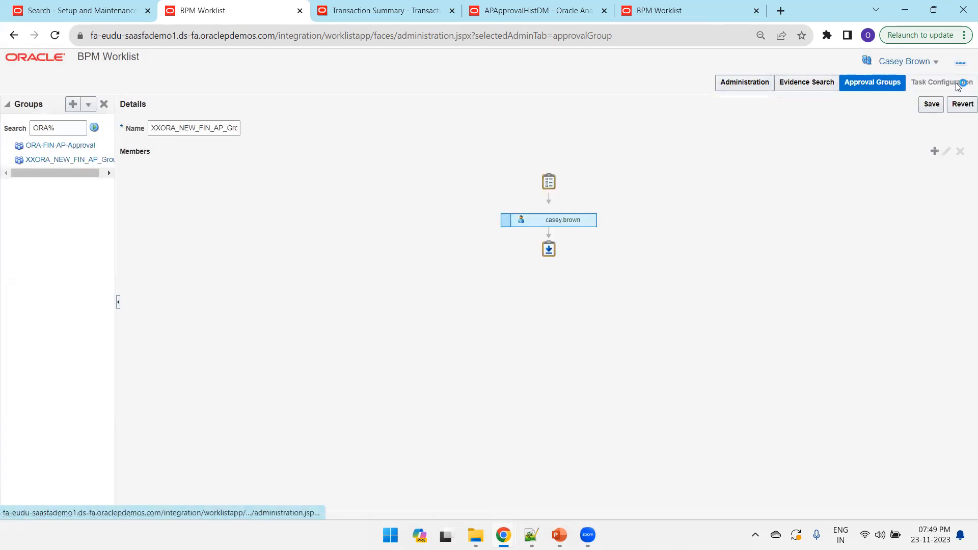
click(90, 129)
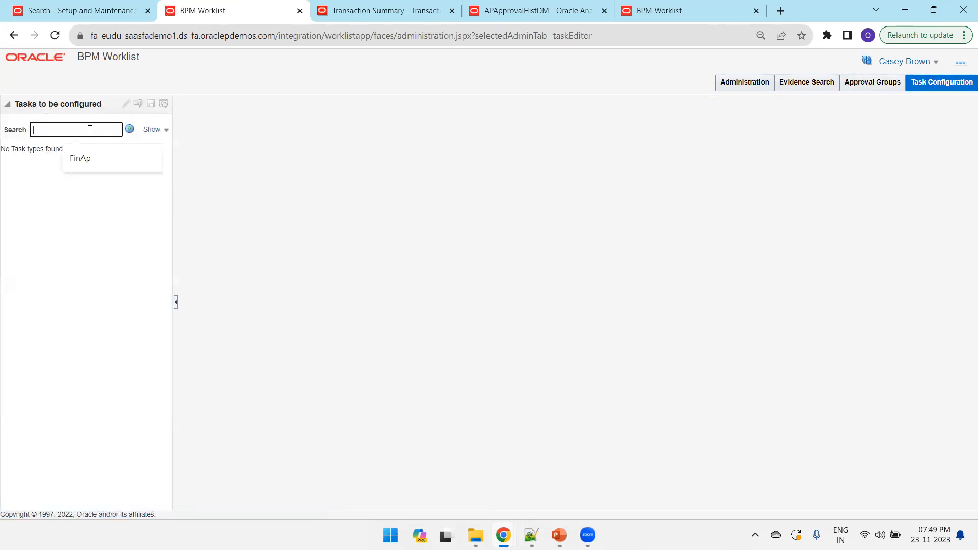
click(81, 159)
click(130, 129)
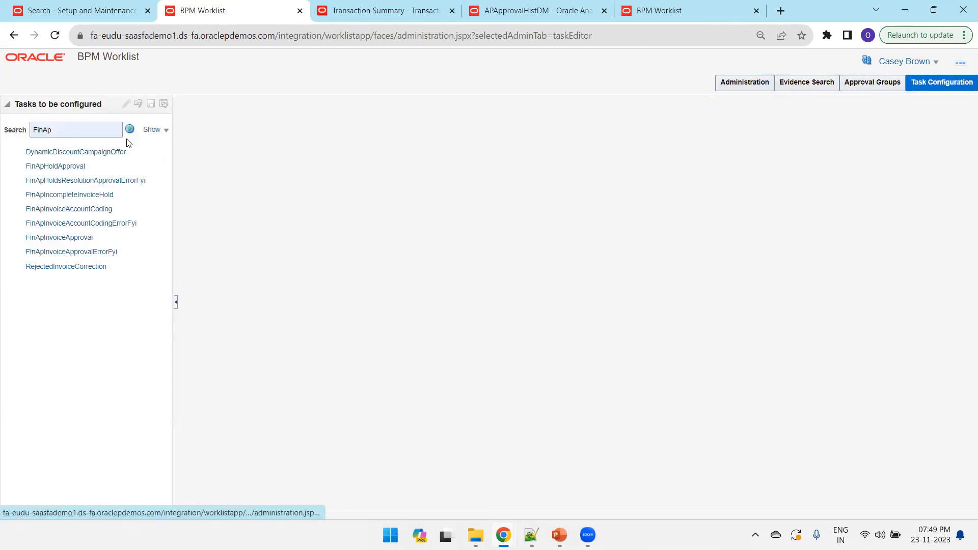
click(62, 237)
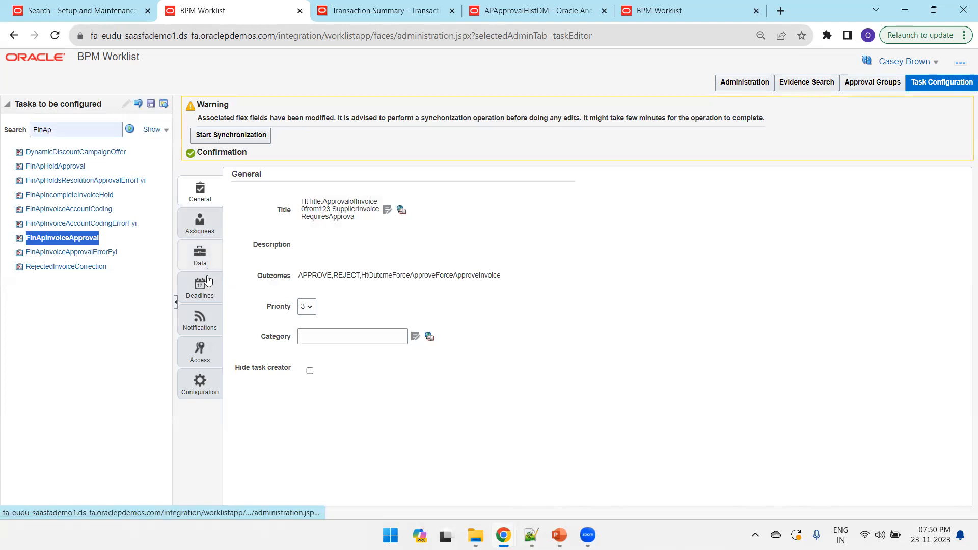
Open InvoiceApprovalRuleSet from the SoaOLabel.InvoiceApprovers participant in the invoice document stage of the task's assignees
click(202, 251)
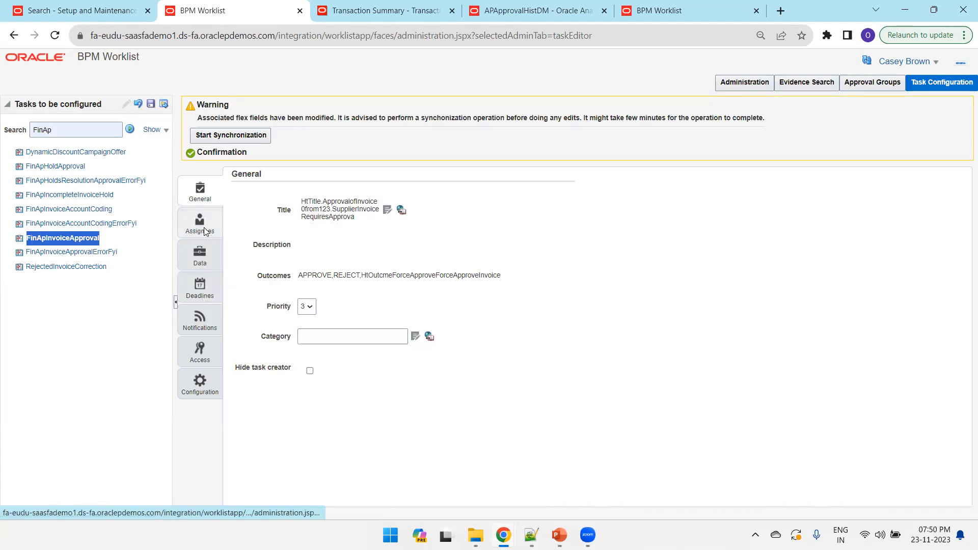
click(204, 226)
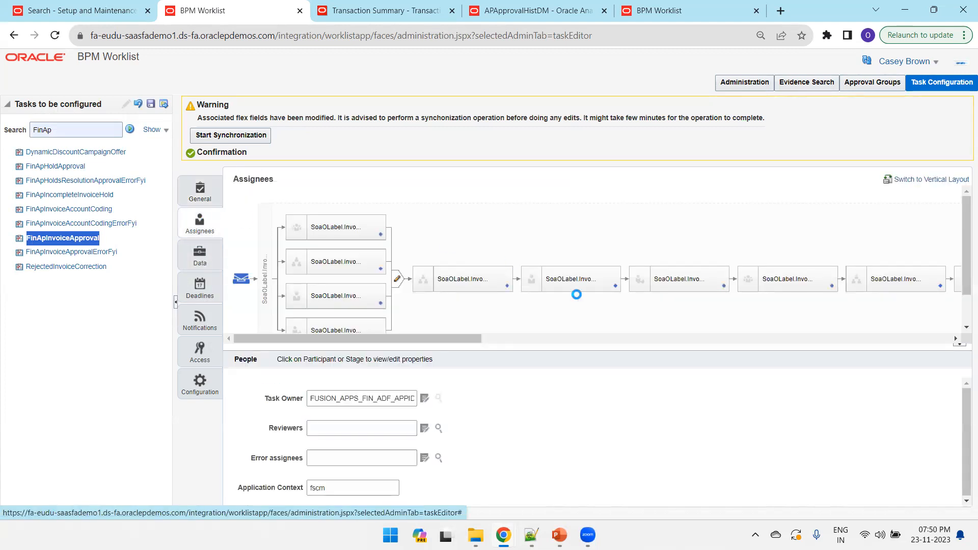
click(573, 339)
click(749, 234)
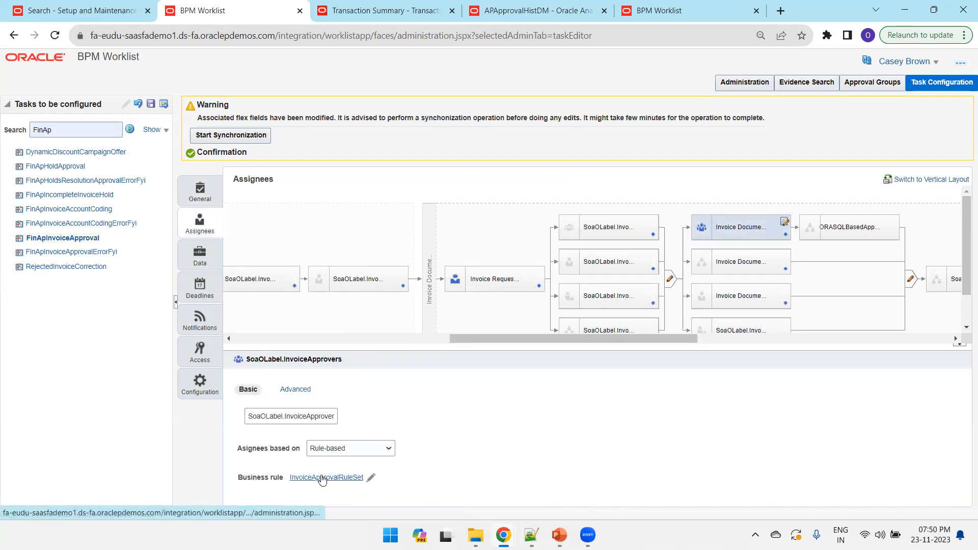
click(340, 478)
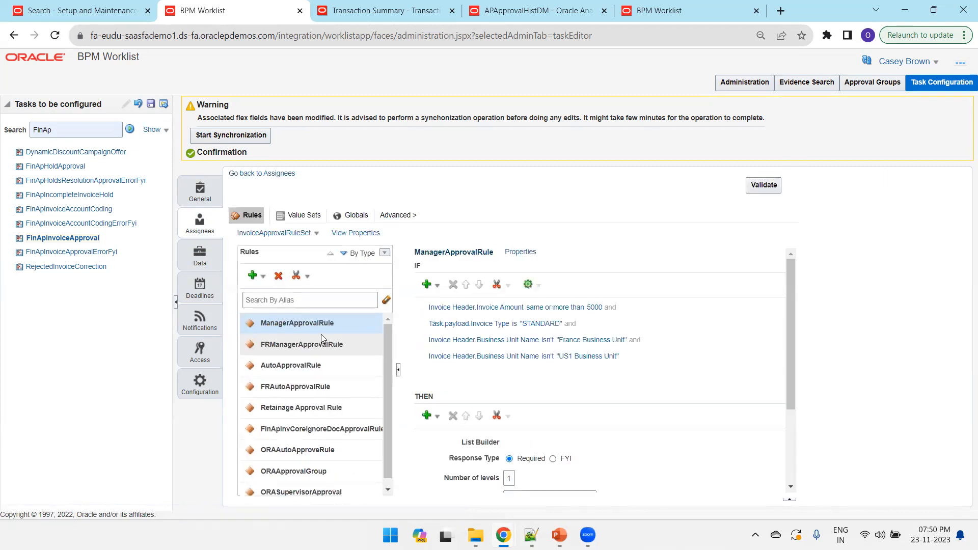
scroll(324, 379, down, 2)
scroll(785, 252, down, 1)
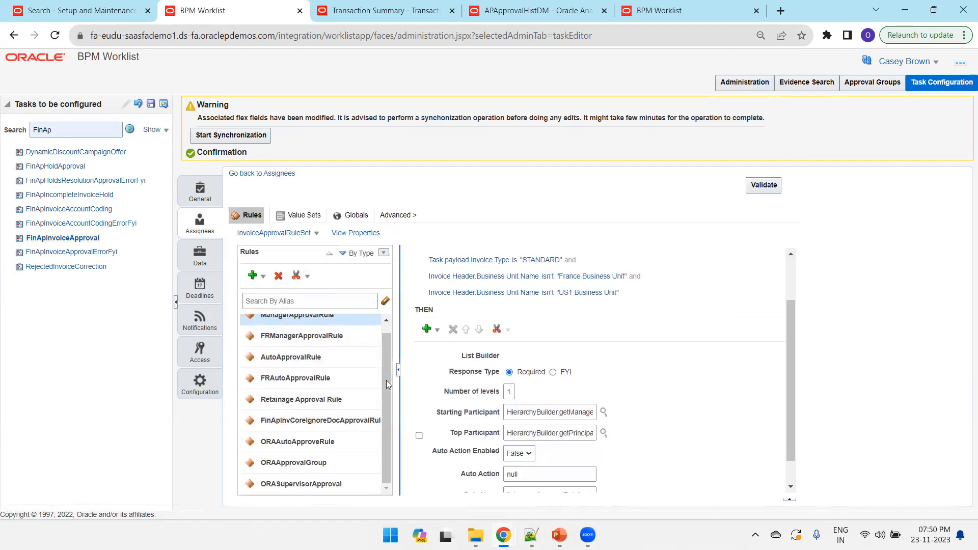
scroll(327, 397, up, 1)
click(253, 276)
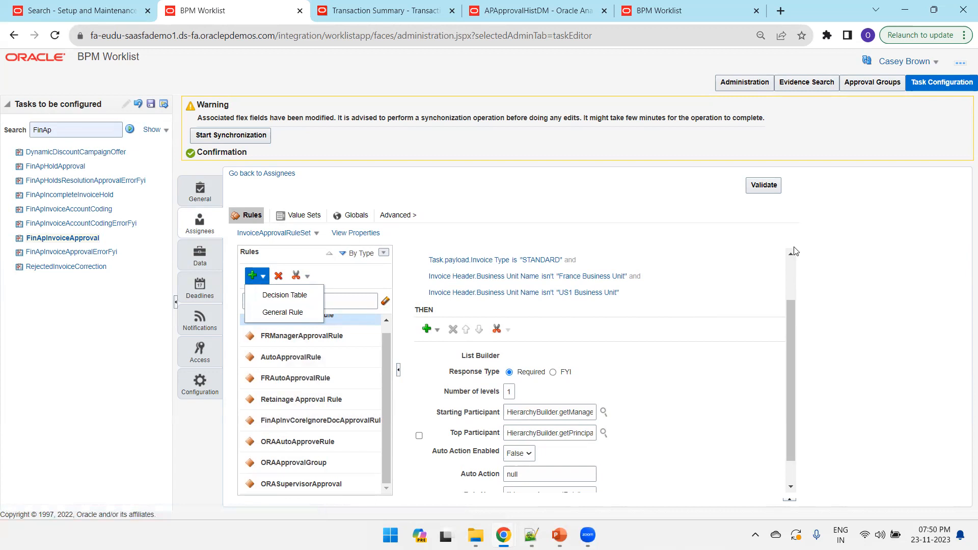
click(853, 322)
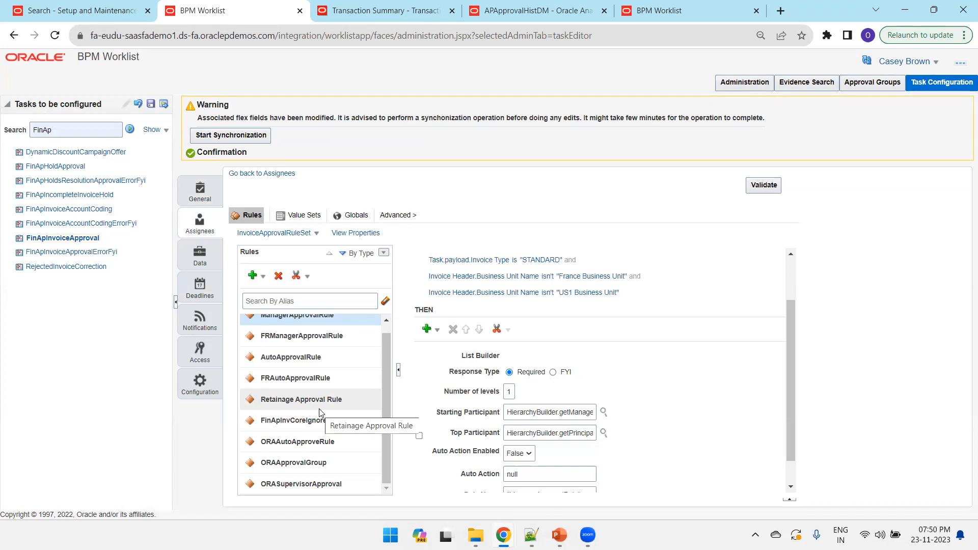
Duplicate AutoApprovalRule within InvoiceApprovalRuleSet by copying and pasting it
click(321, 359)
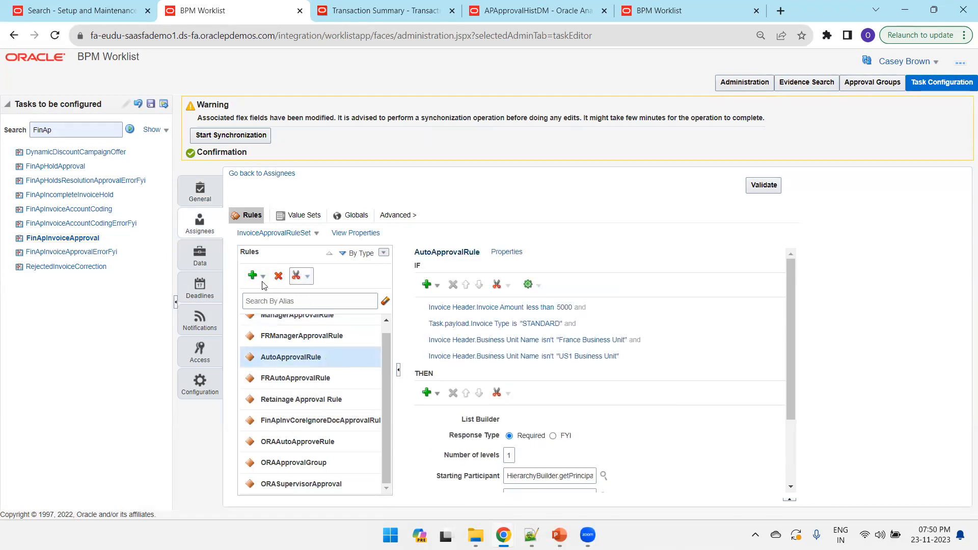
click(306, 280)
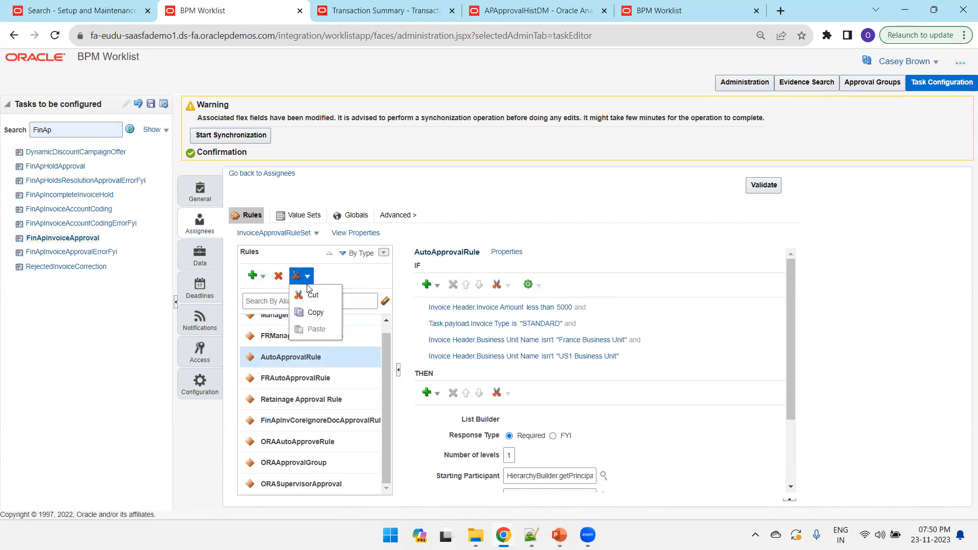
click(326, 314)
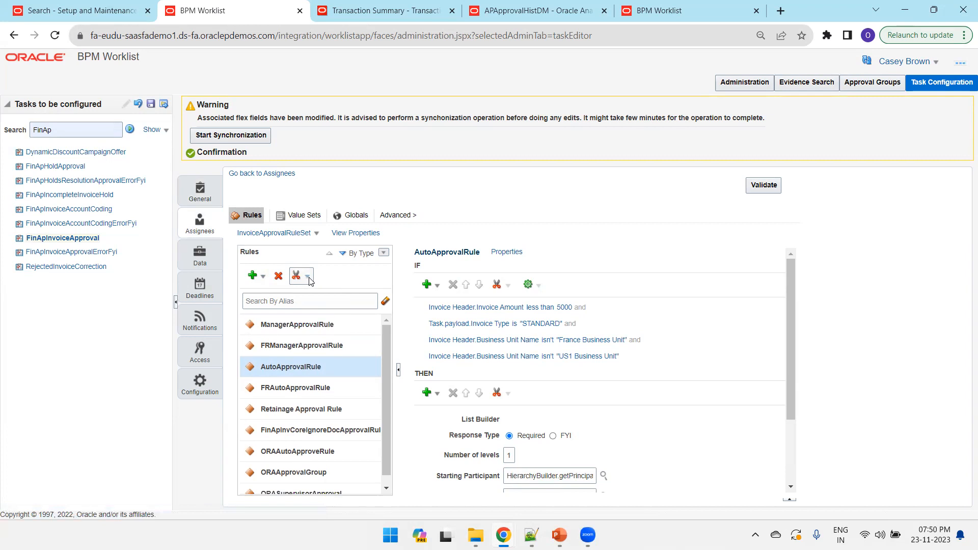
click(309, 281)
click(313, 330)
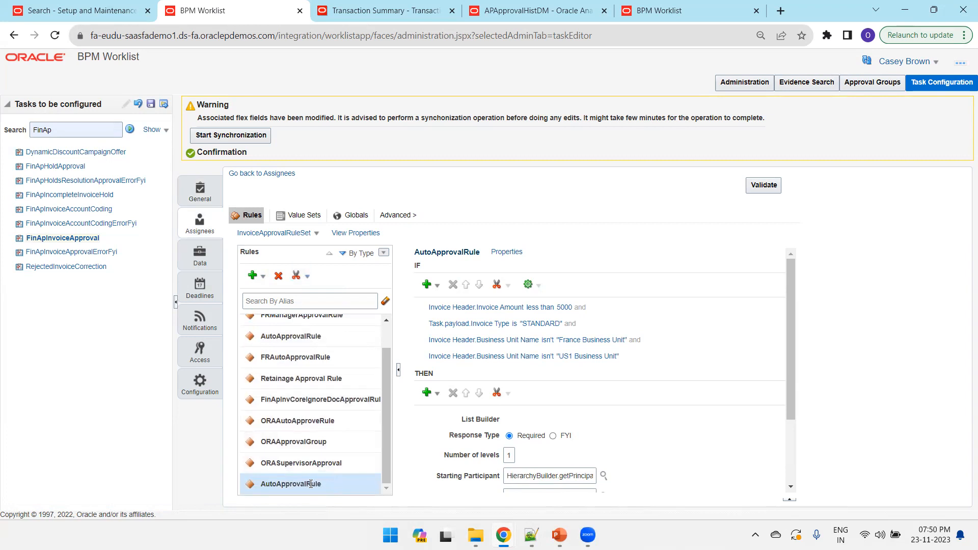
Rename the pasted copy of AutoApprovalRule as XXAutoApprovalRule in its rule properties
scroll(621, 332, down, 2)
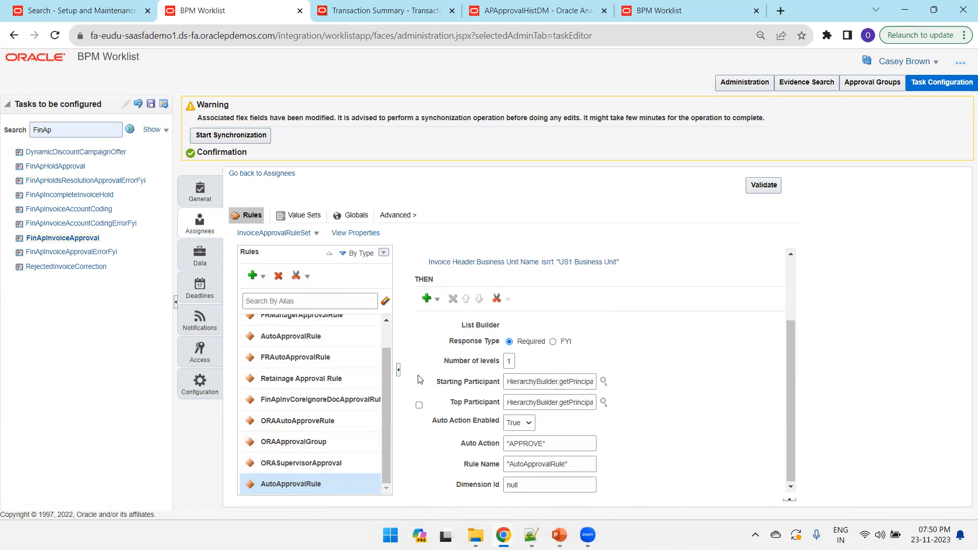
scroll(541, 332, up, 2)
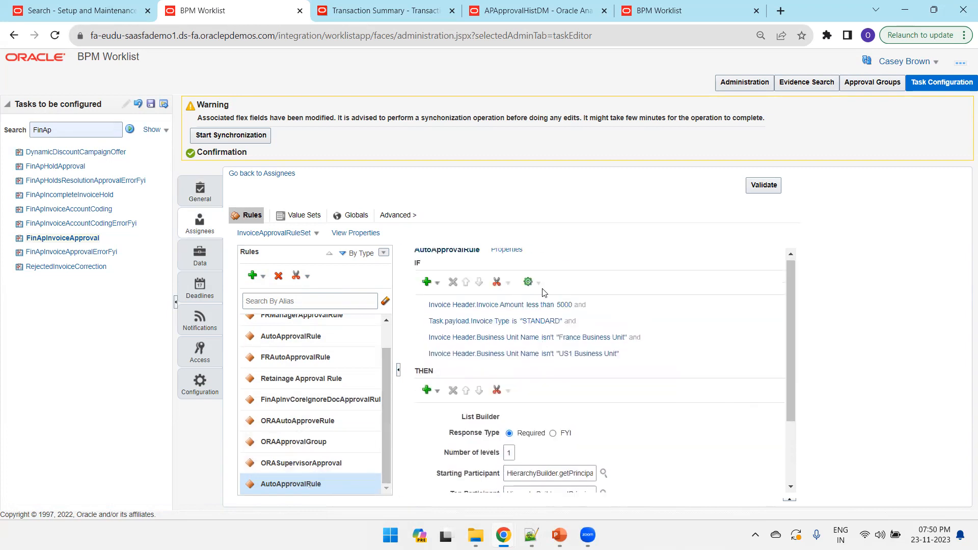
click(508, 253)
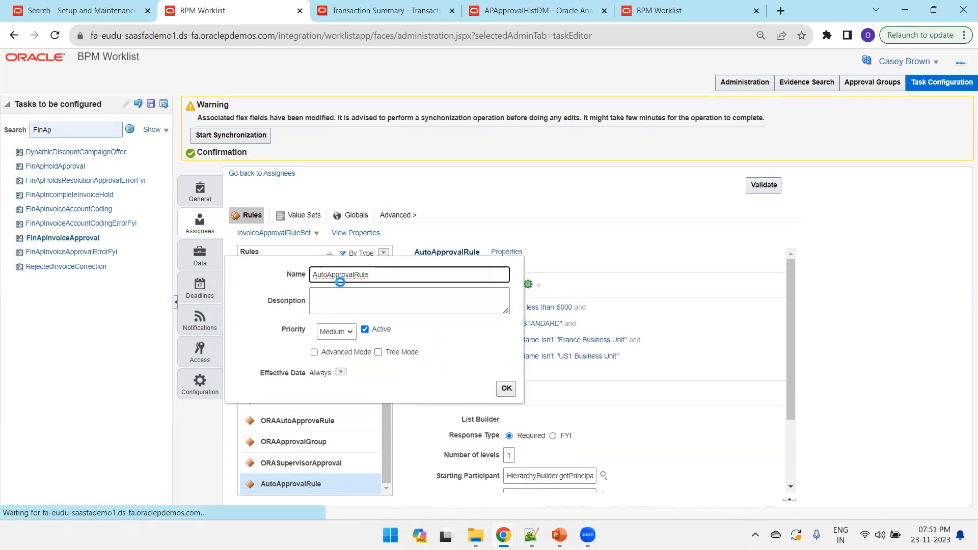
click(313, 275)
text(XX)
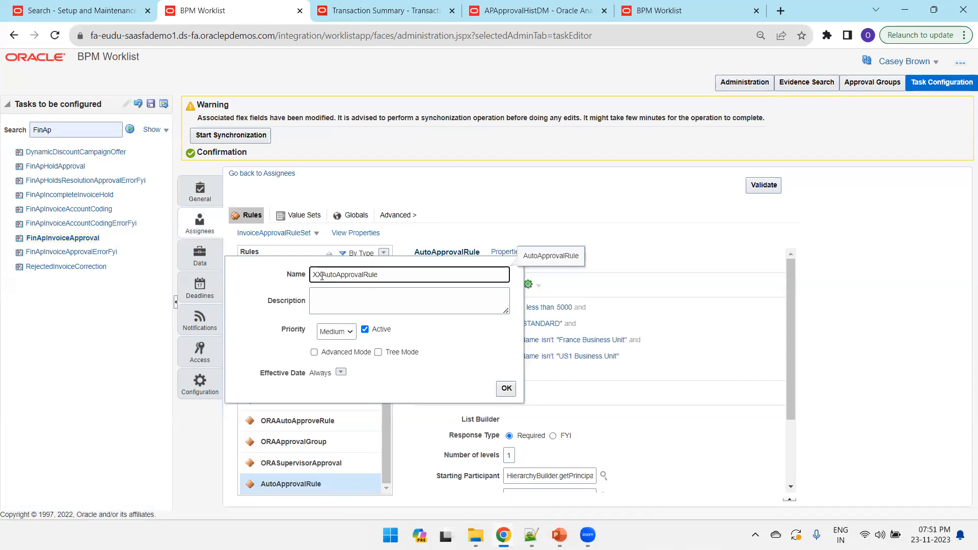
click(507, 389)
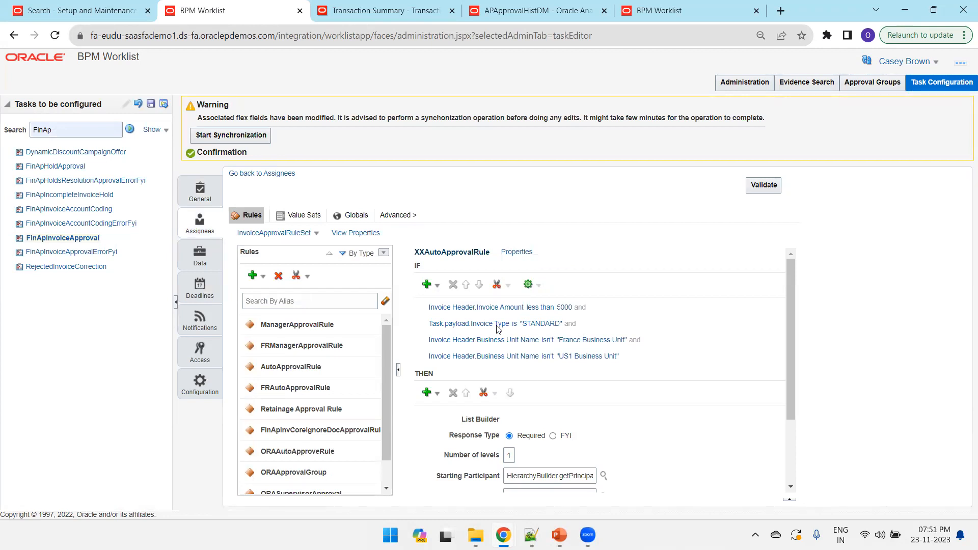
Examine the Invoice Type condition, the condition copy options and the Auto Action setting of XXAutoApprovalRule
click(581, 327)
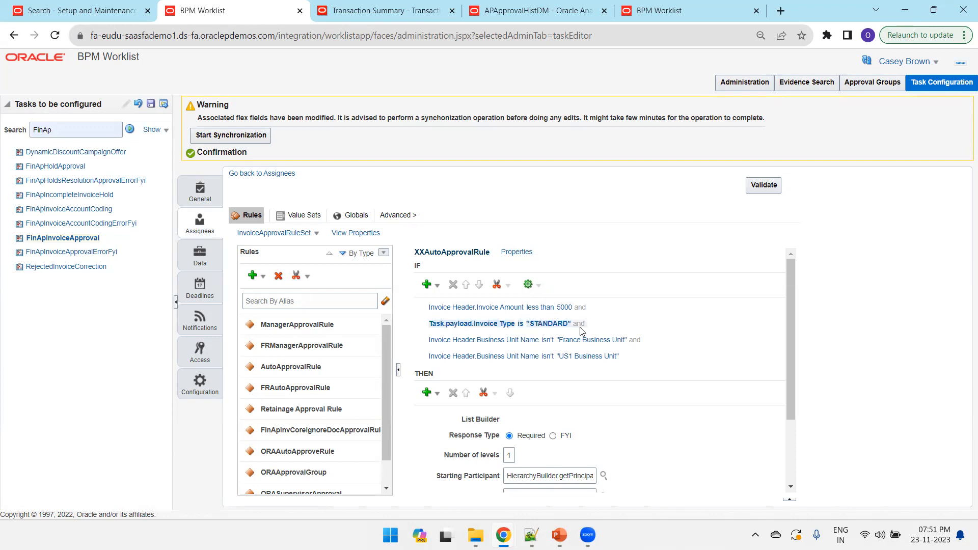
click(504, 327)
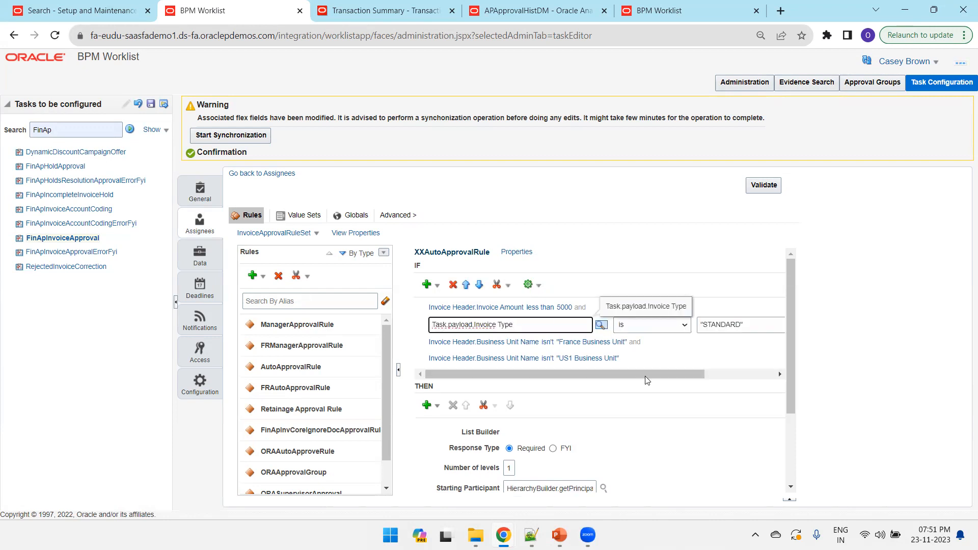
click(507, 286)
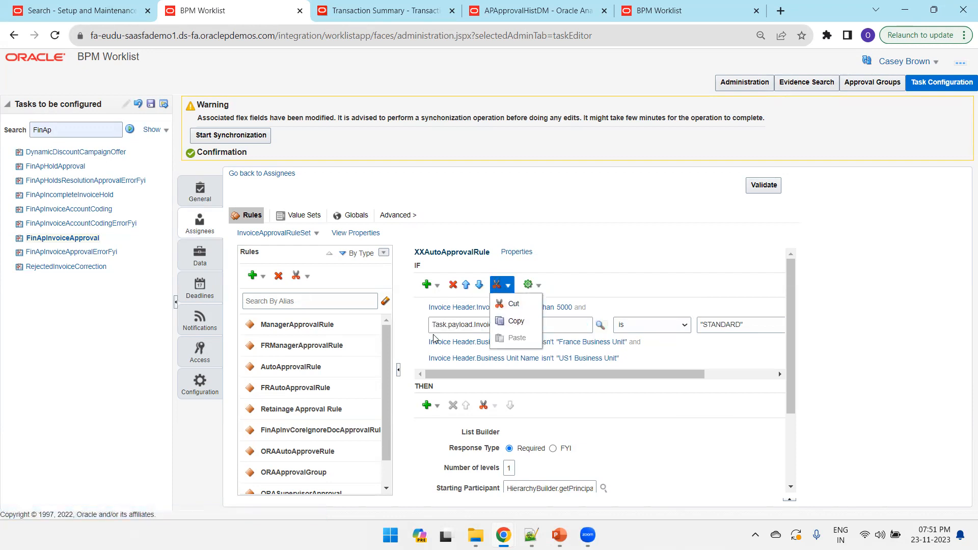
click(725, 375)
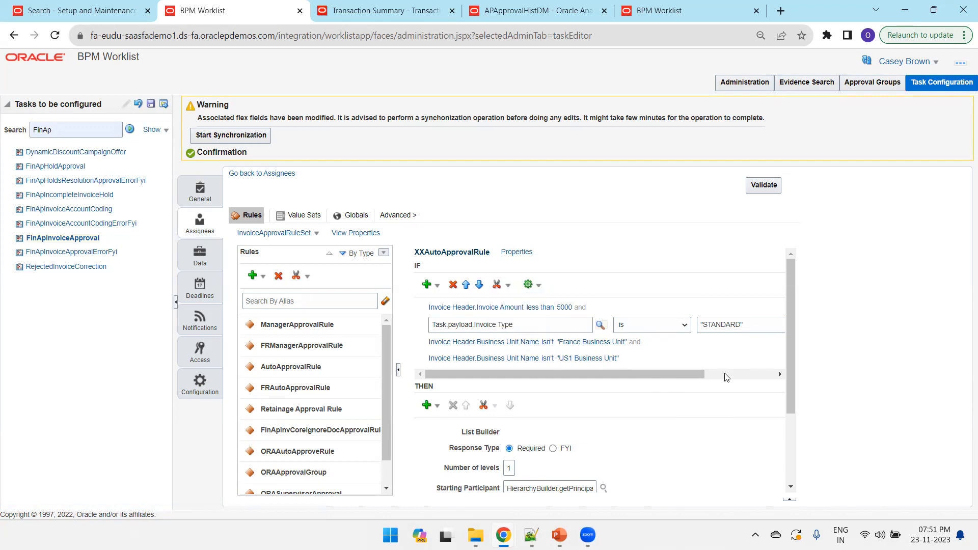
scroll(517, 396, down, 3)
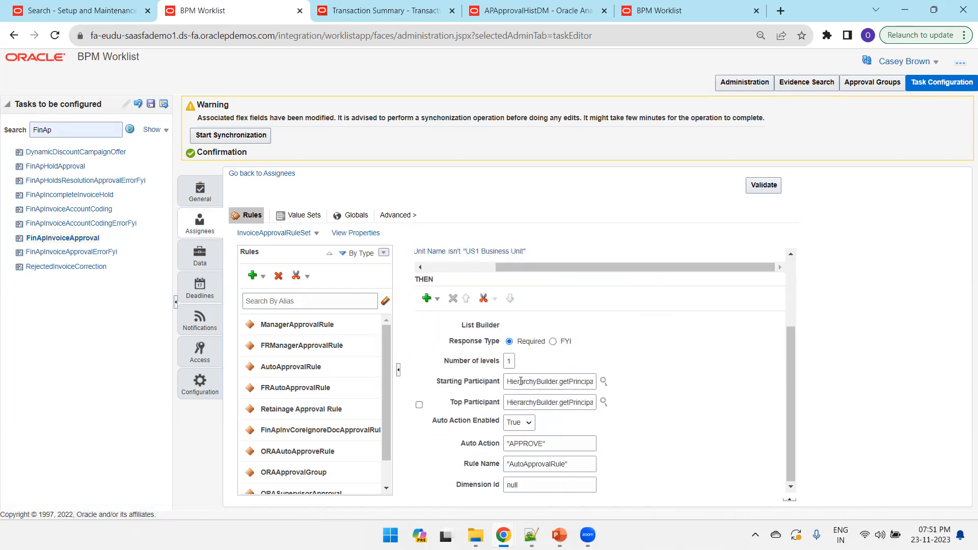
double_click(520, 446)
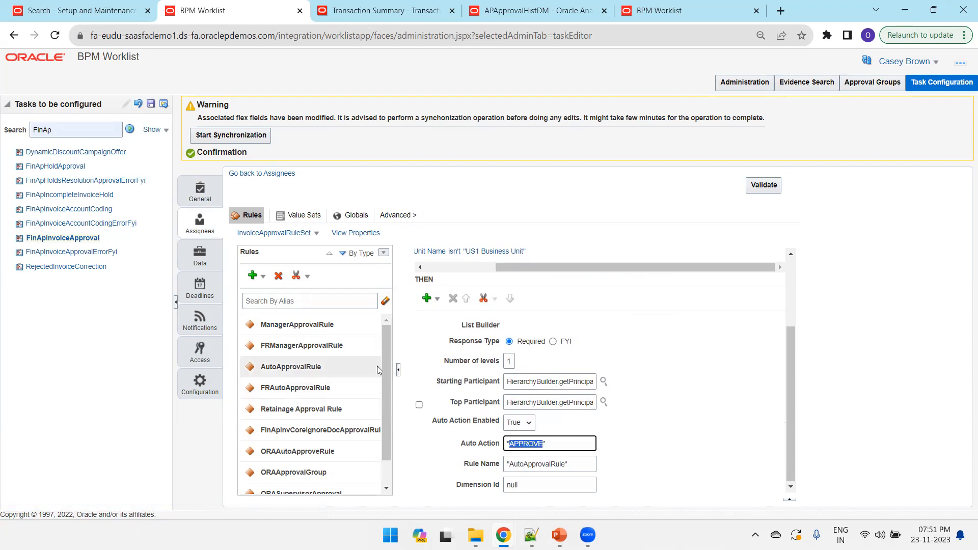
Add a new rule with a blank simple test condition to InvoiceApprovalRuleSet and name it XXORA-ApprovalGroup
scroll(342, 448, down, 1)
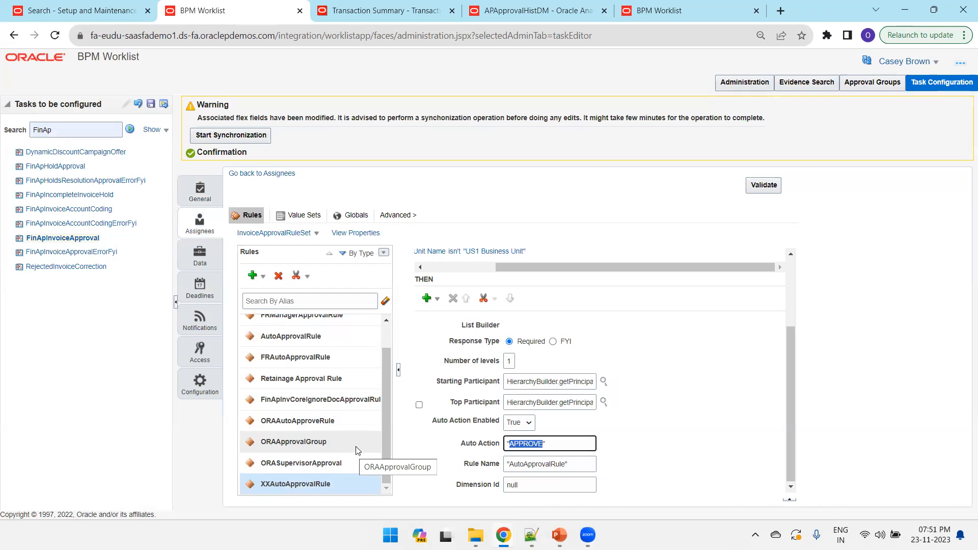
click(265, 282)
click(273, 314)
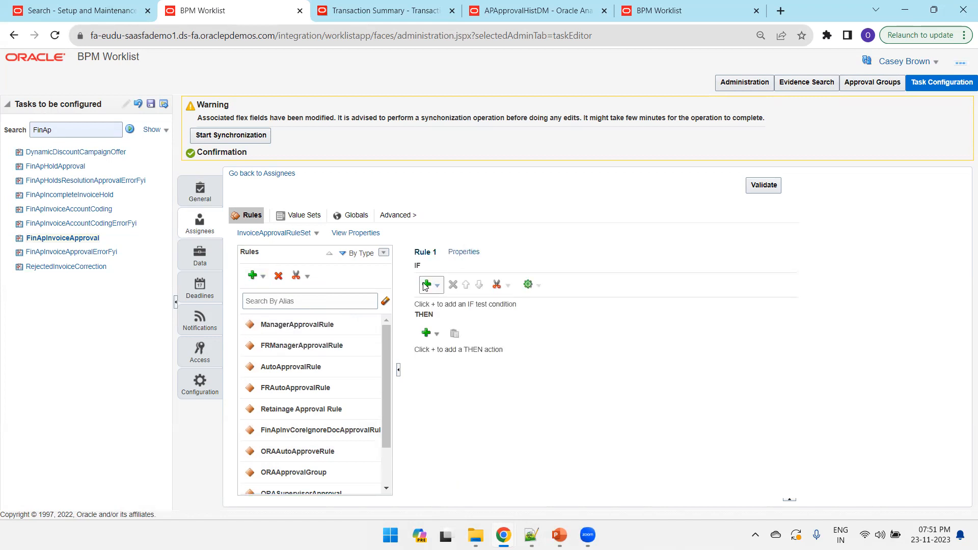
click(426, 286)
click(452, 306)
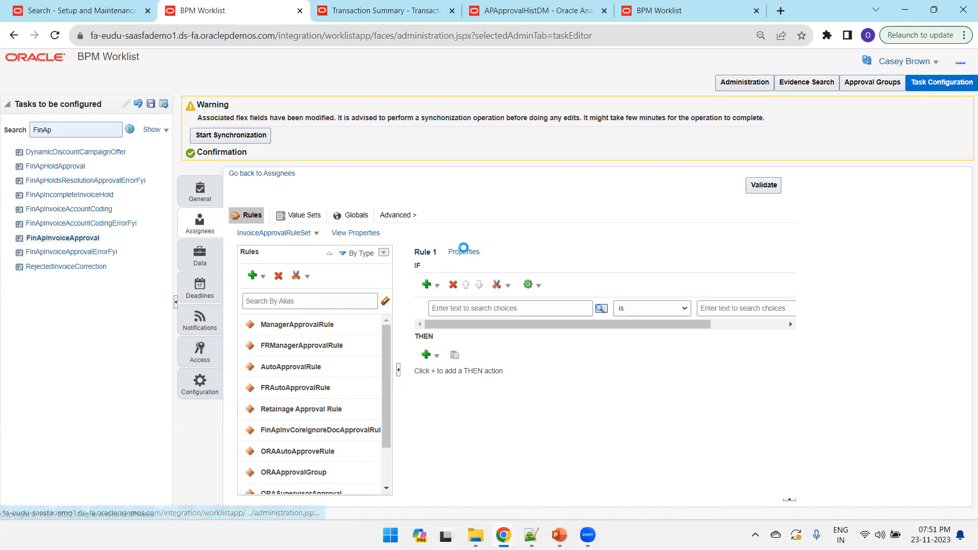
click(464, 250)
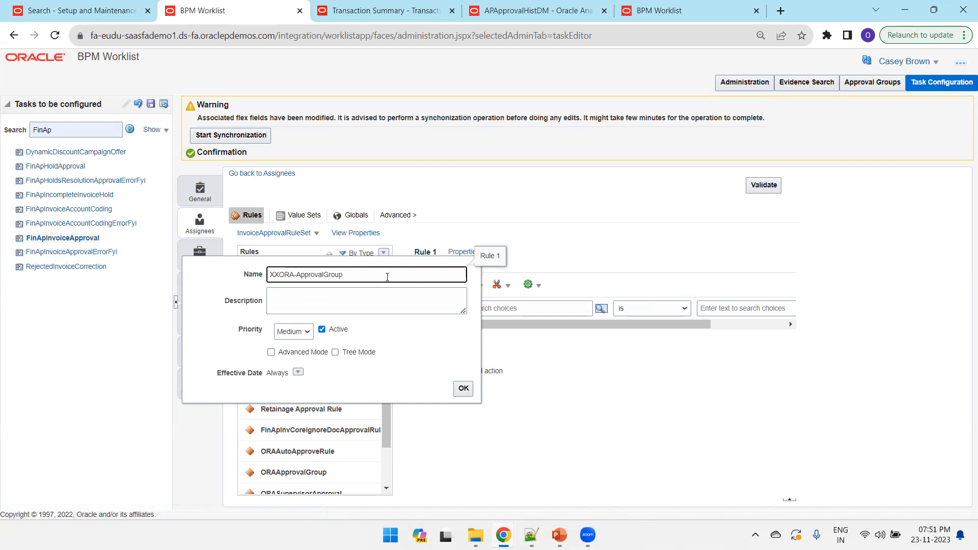
click(462, 388)
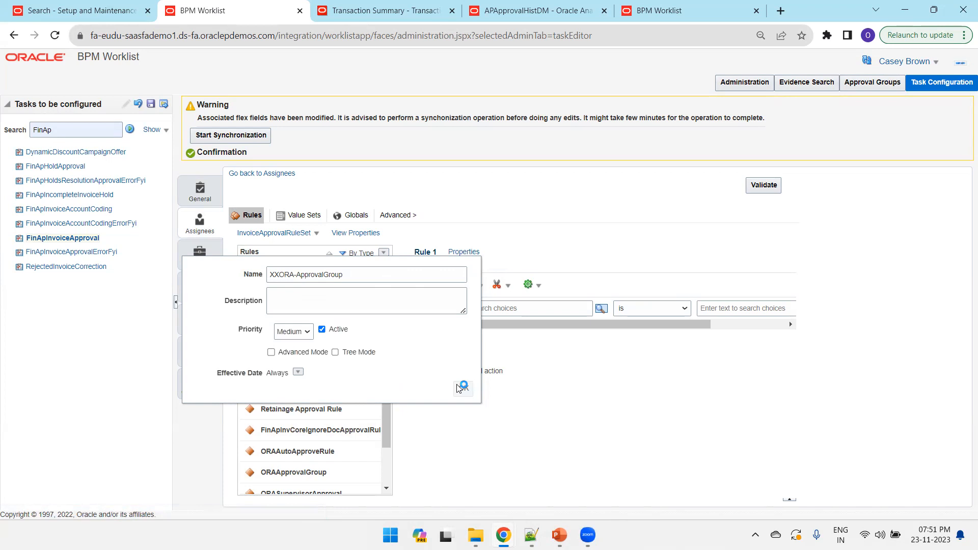
Check the use case slide's approval amount ranges and set the first condition to Invoice Header.Invoice Amount same or more than 1000
mouse_move(560, 535)
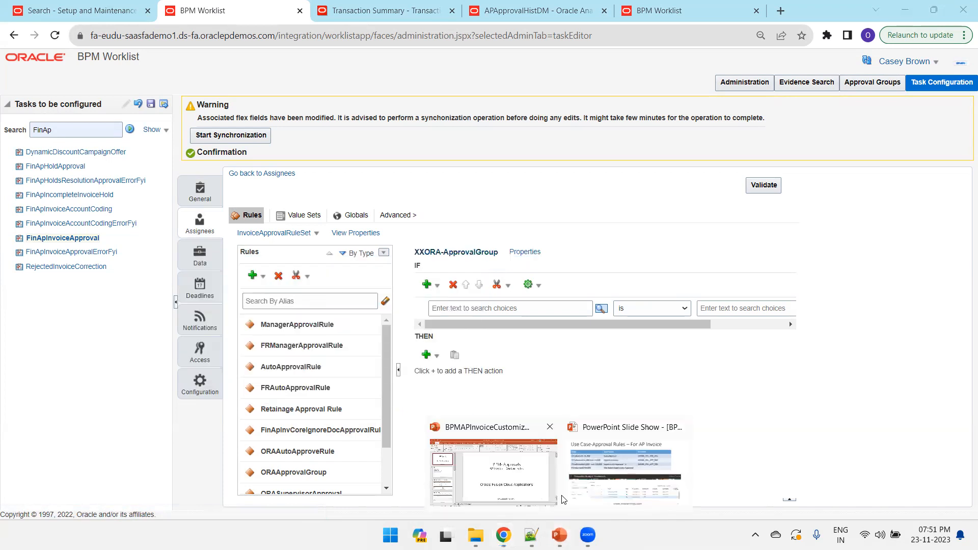
click(610, 465)
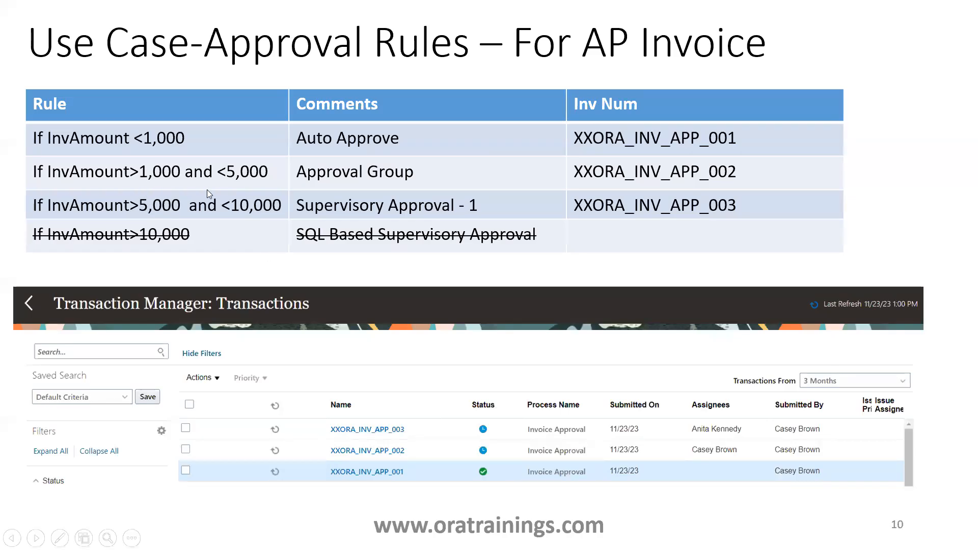
key(alt+Tab)
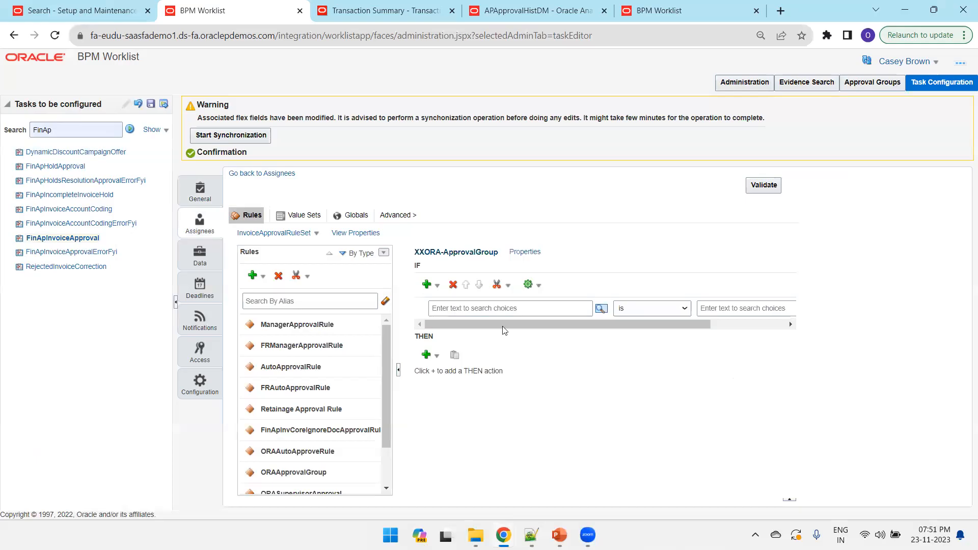
click(512, 310)
text(Invoice Header.Invoice Amount)
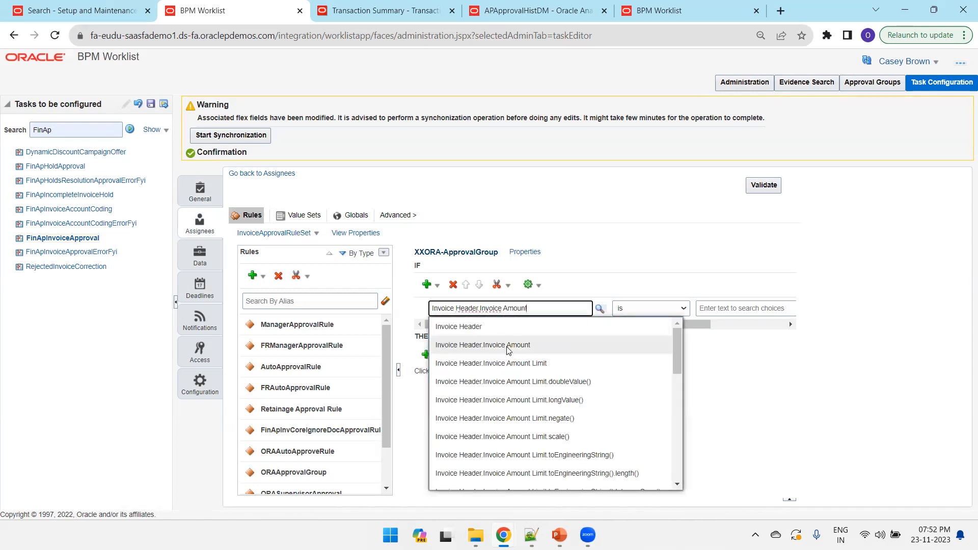
click(509, 345)
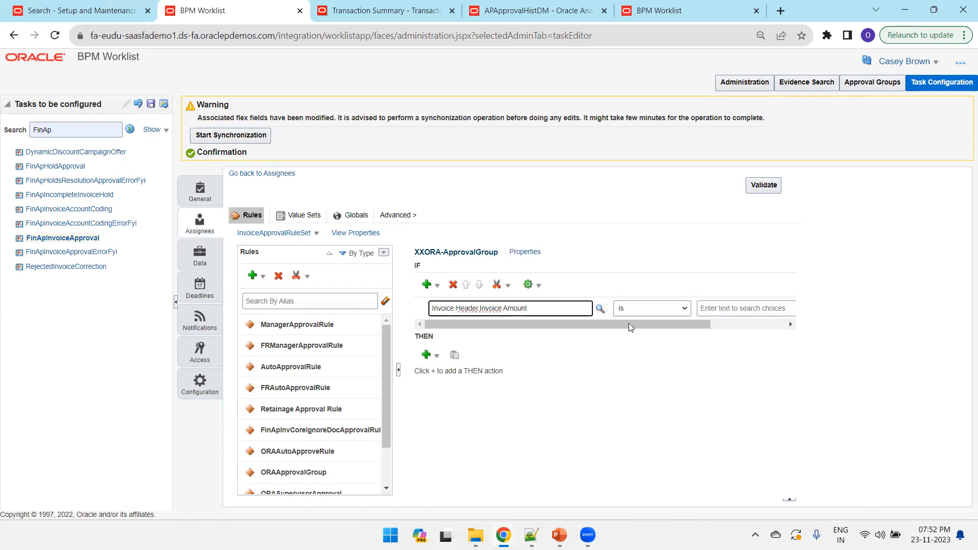
click(633, 308)
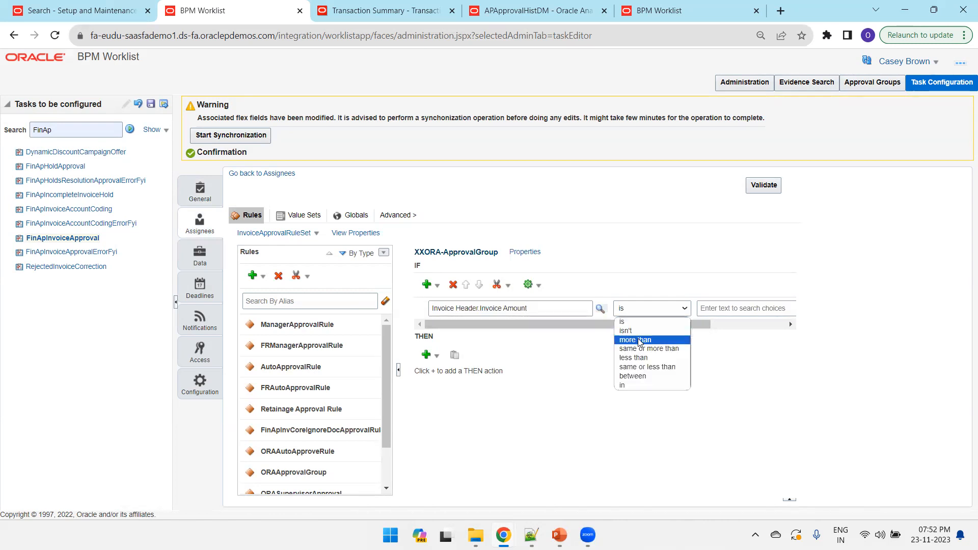
click(647, 348)
click(724, 307)
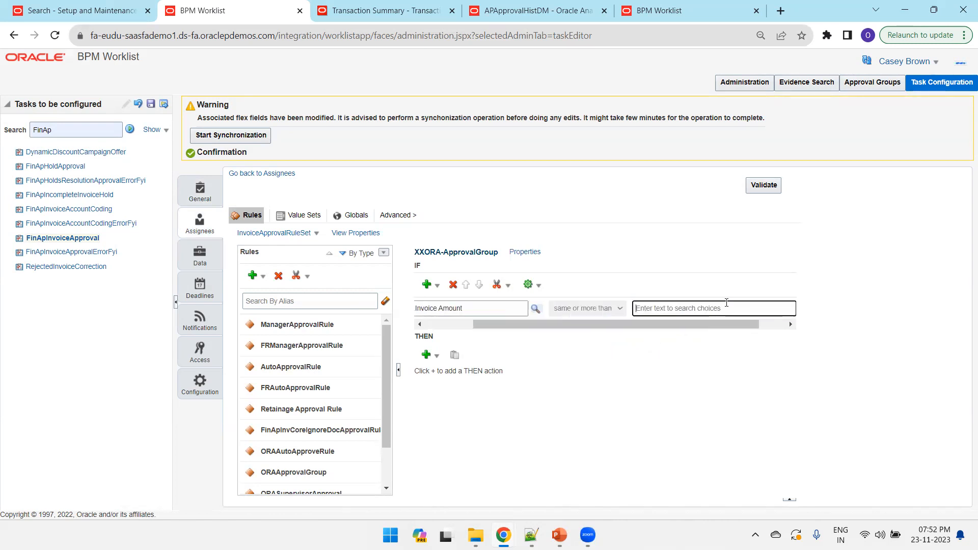
text(1000)
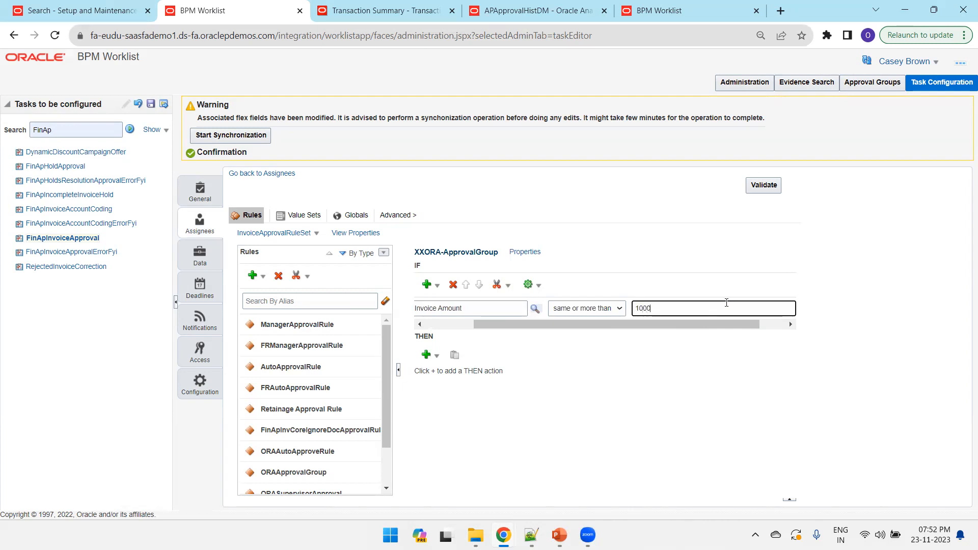
Add a second condition to XXORA-ApprovalGroup requiring Invoice Header.Invoice Amount less than 5000
click(437, 286)
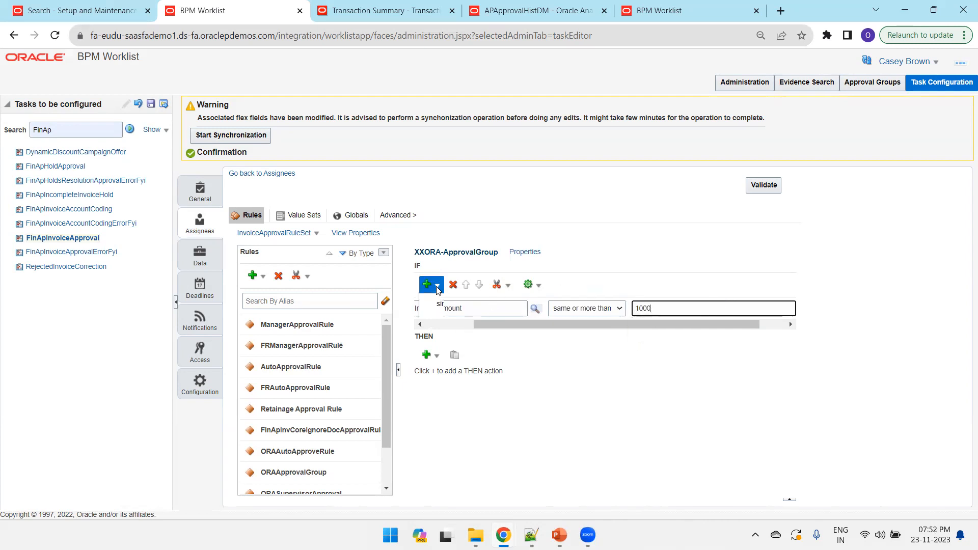
click(447, 304)
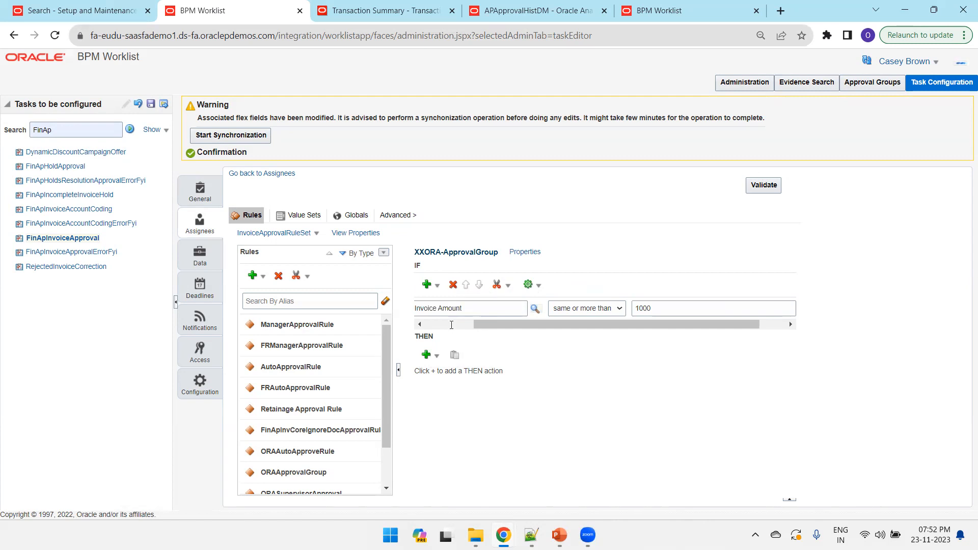
click(463, 326)
text(Invoice Header.Invoice Amount)
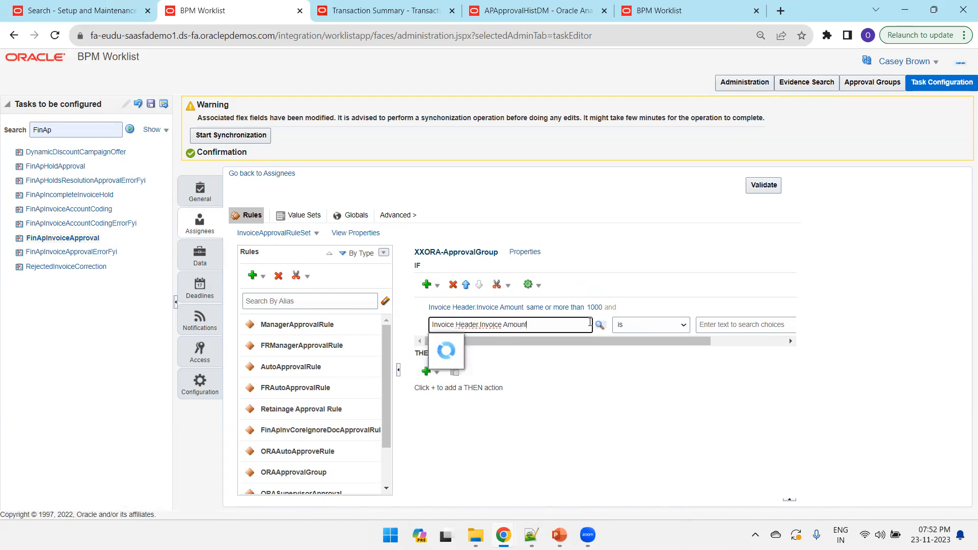
click(520, 362)
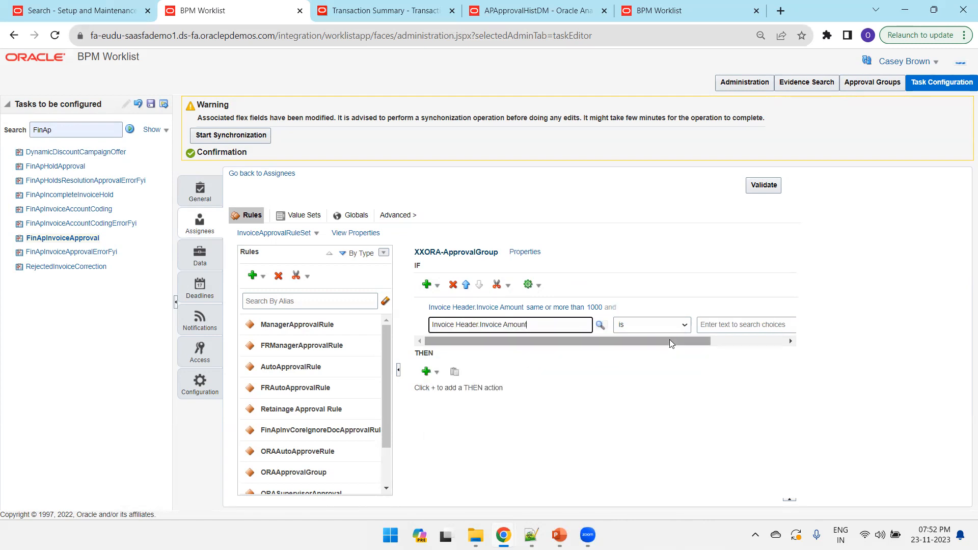
click(657, 325)
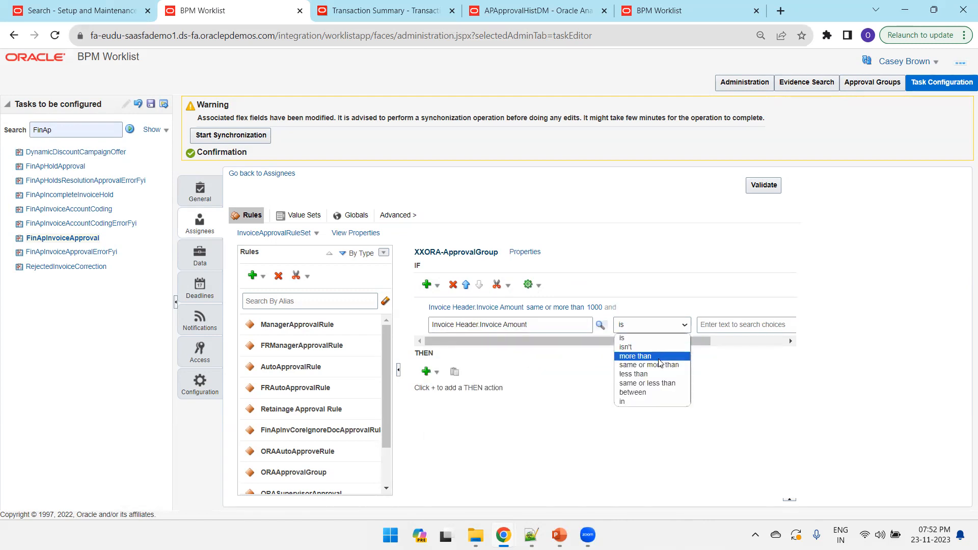
click(636, 374)
click(714, 325)
text(5000)
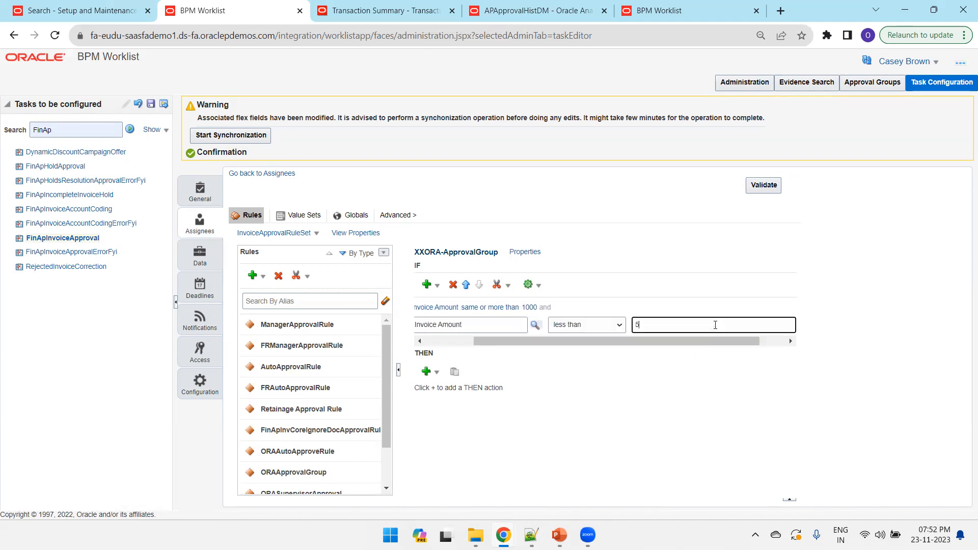
Add a third condition to XXORA-ApprovalGroup requiring Invoice Header.Business Unit Name is "US1 Business Unit"
click(451, 341)
click(437, 288)
click(442, 303)
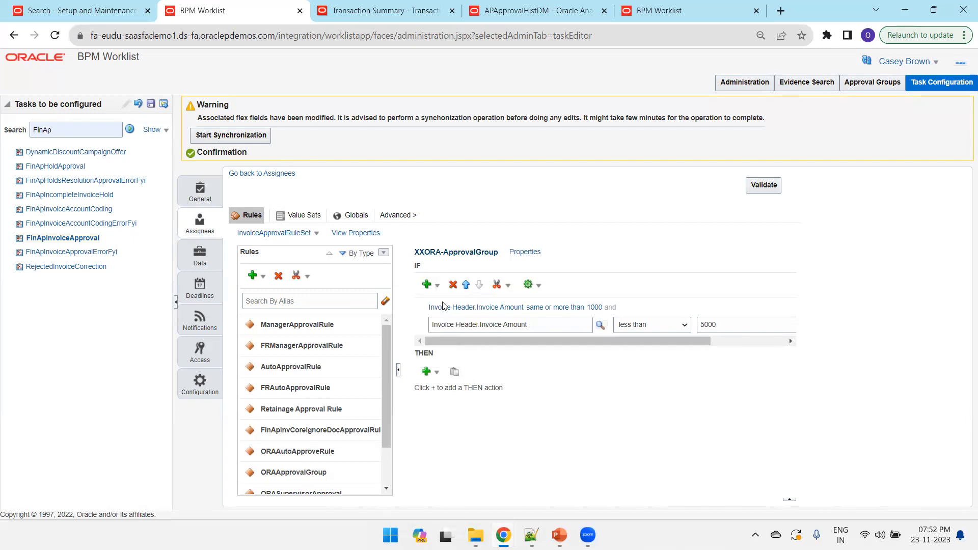
click(463, 340)
text(Invoice Header.Business Unit Name)
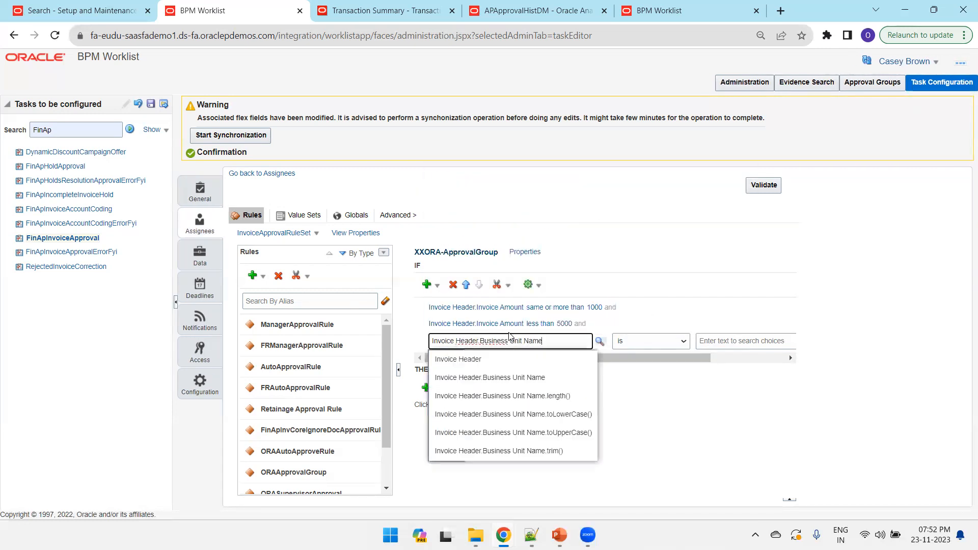
click(515, 378)
click(722, 341)
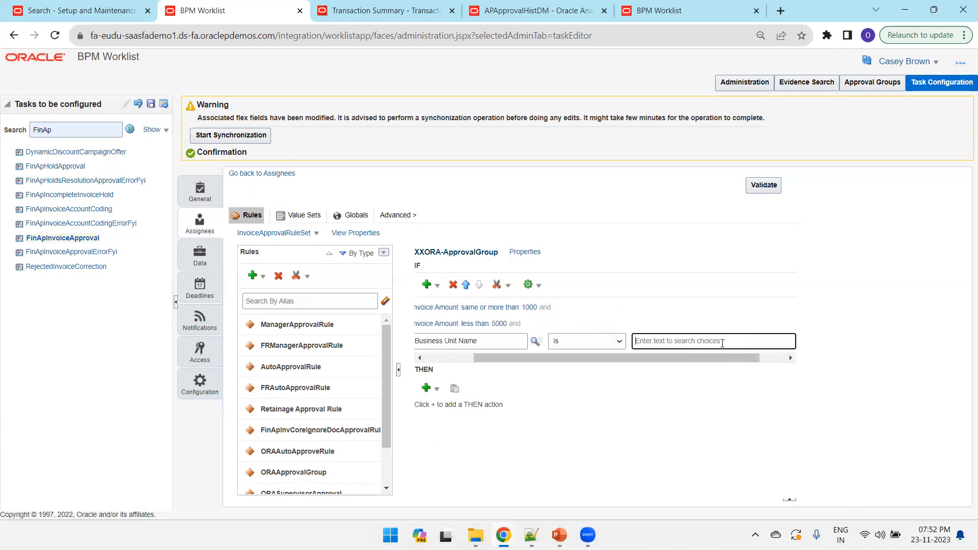
text("US1 Business Unit)
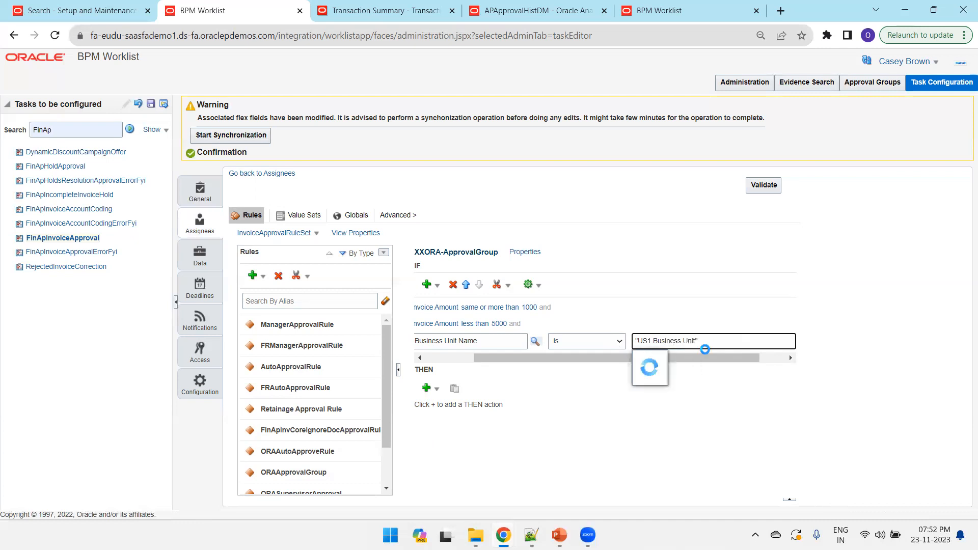
click(511, 417)
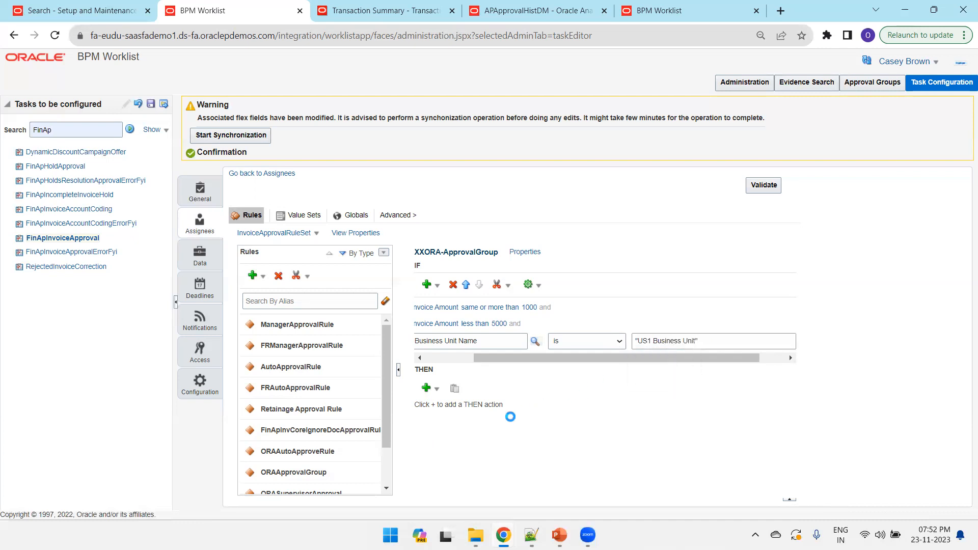
Add an Approval Group approver as the rule's THEN action and select XXORA_NEW_FIN_AP_Group
click(435, 390)
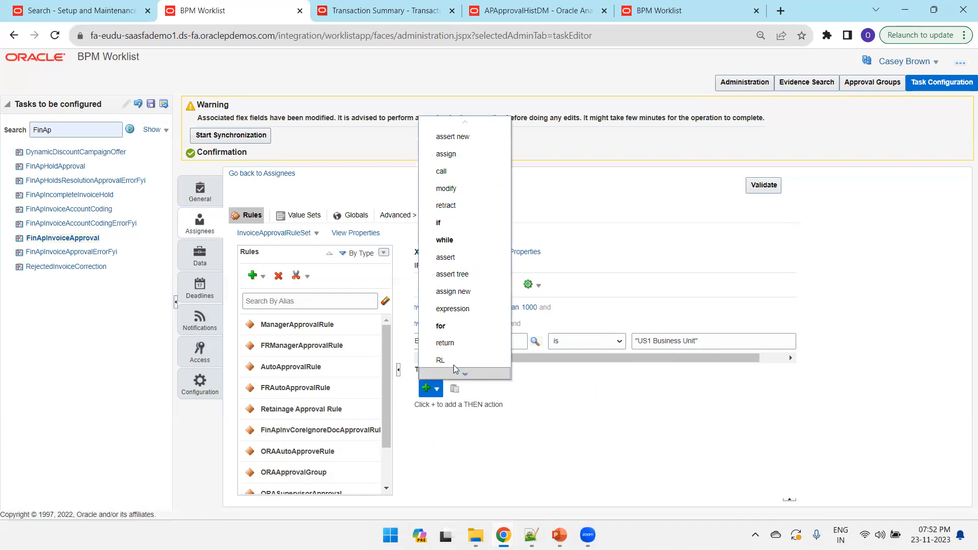
mouse_move(460, 365)
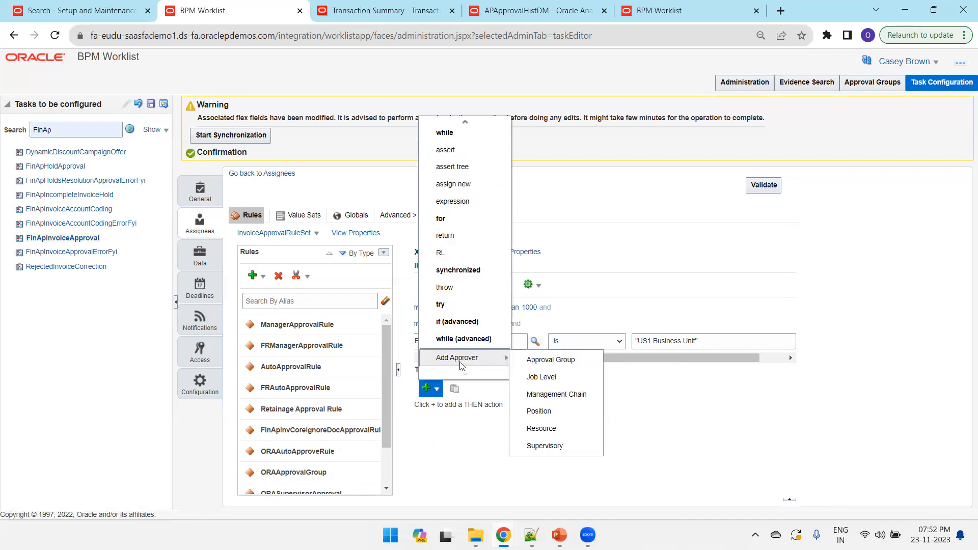
click(541, 364)
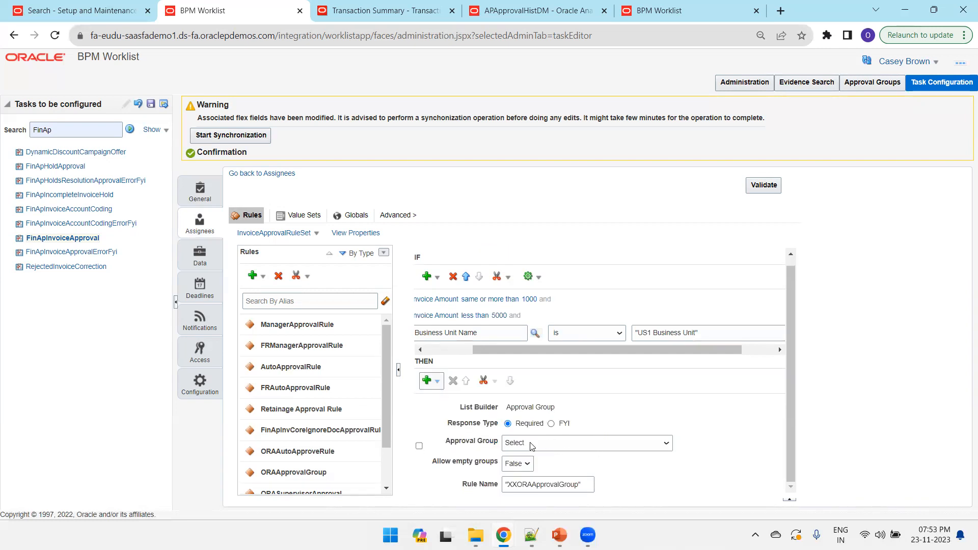
click(536, 447)
scroll(532, 431, down, 10)
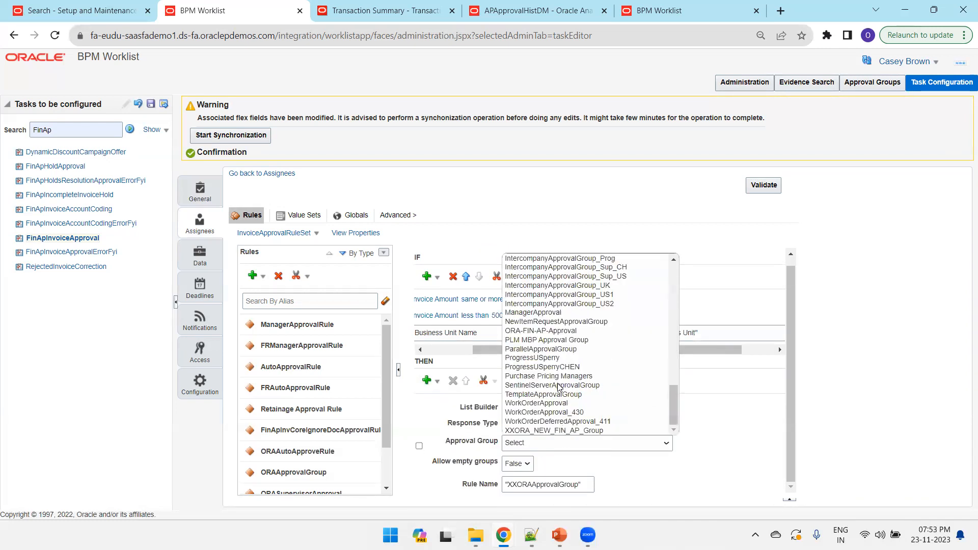
click(540, 432)
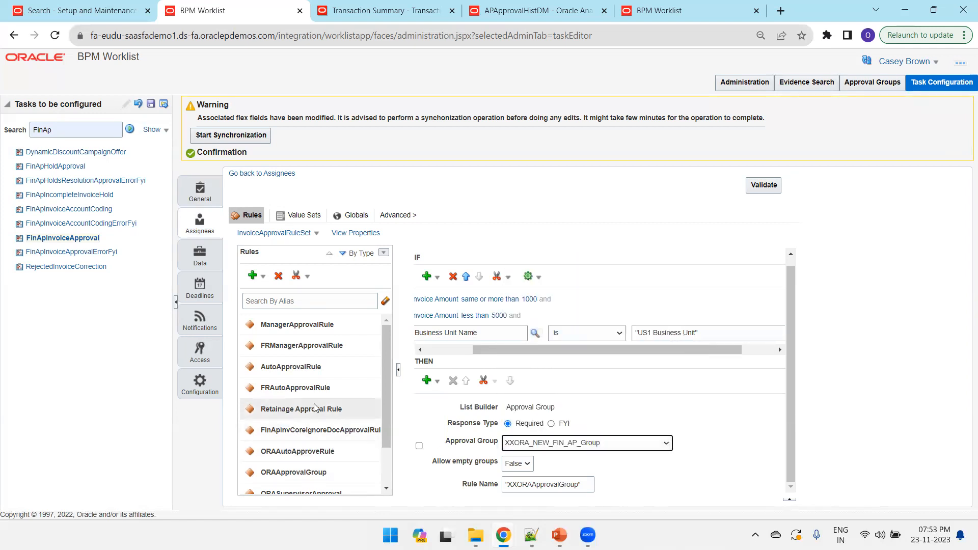
Save the FinApInvoiceApproval configuration without a comment and reopen its invoice approval rules under the assignees
scroll(315, 408, down, 1)
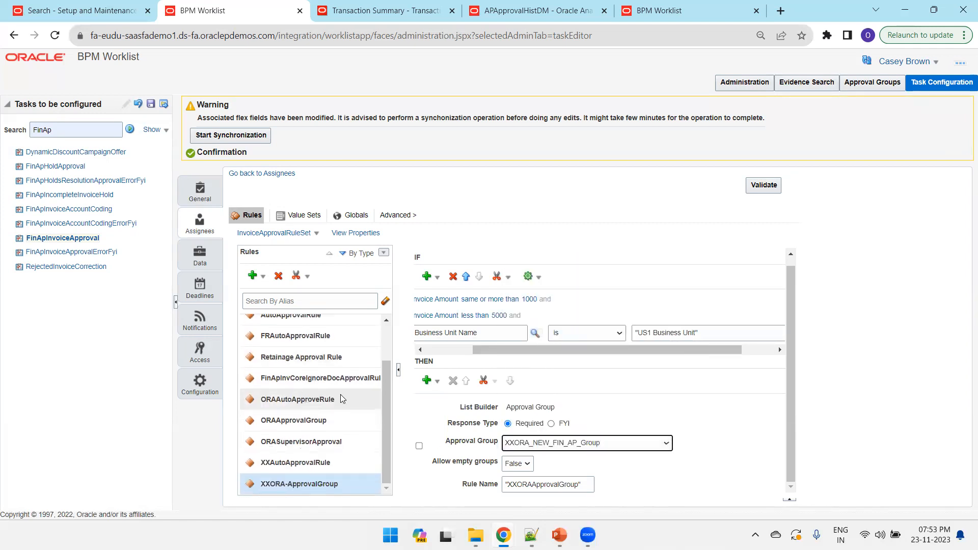
click(151, 104)
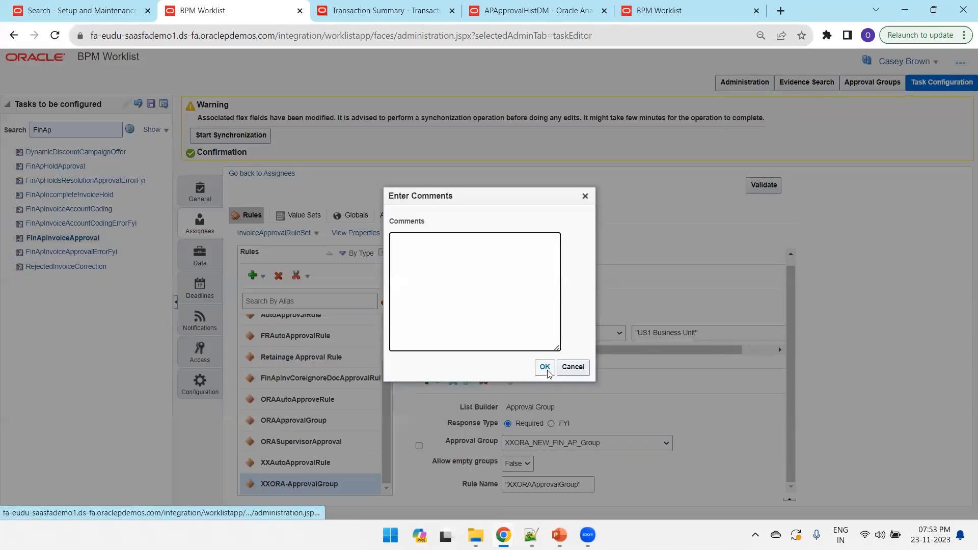
click(545, 368)
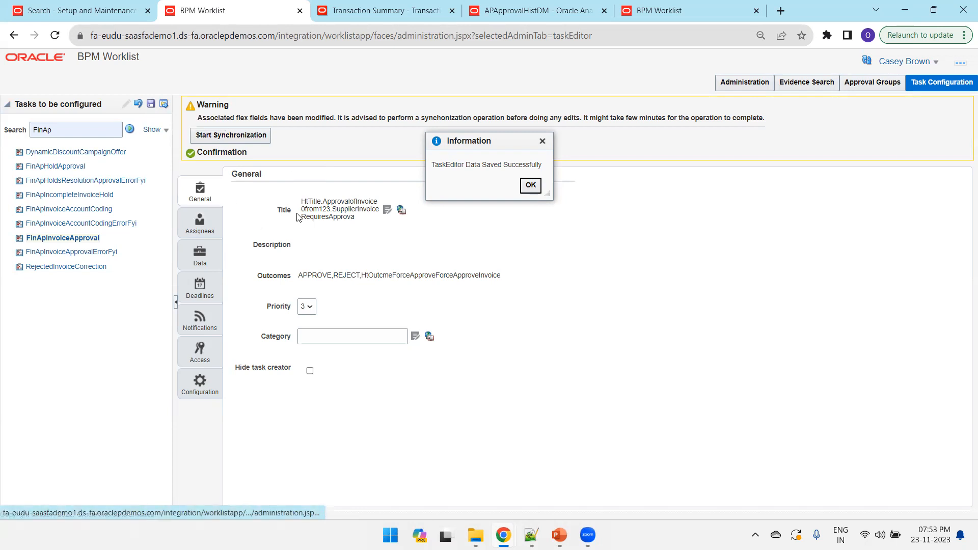
click(531, 185)
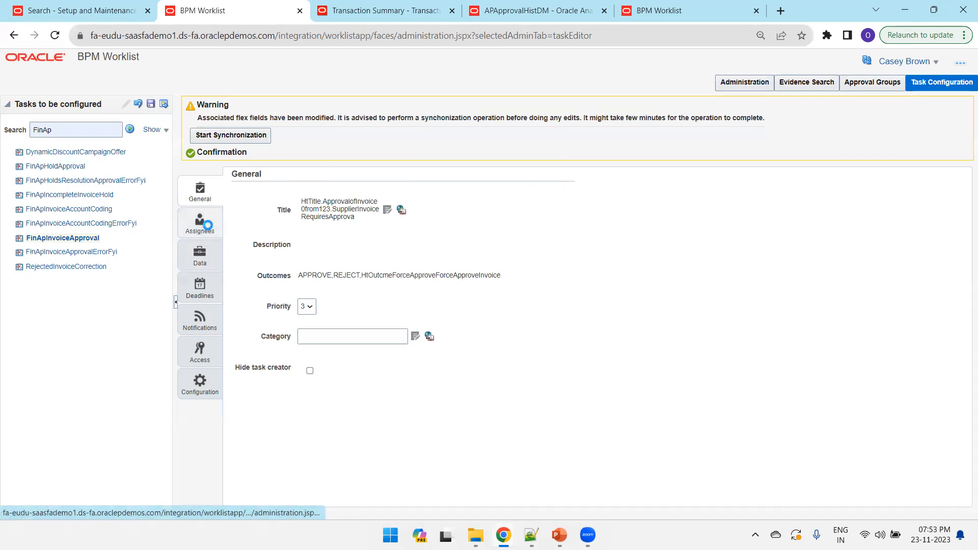
click(214, 231)
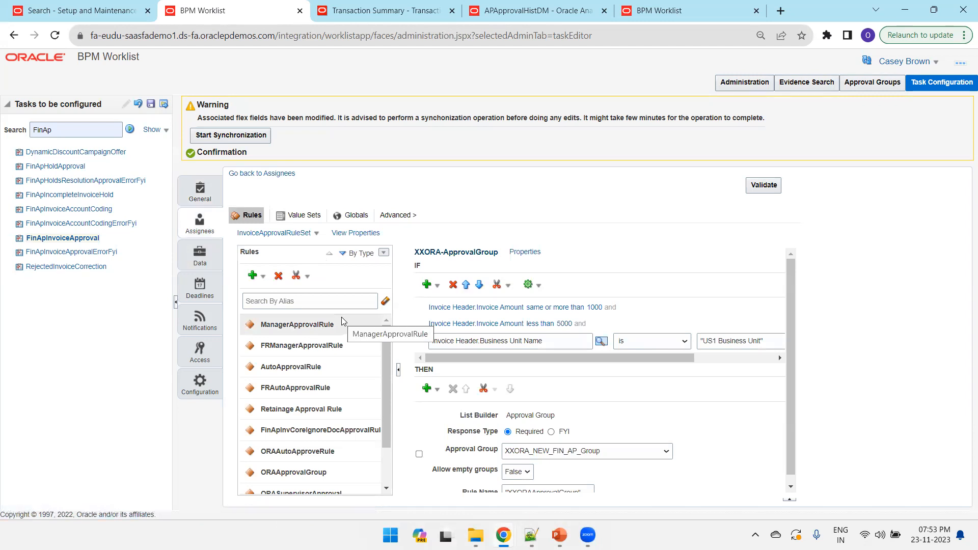
scroll(340, 357, down, 2)
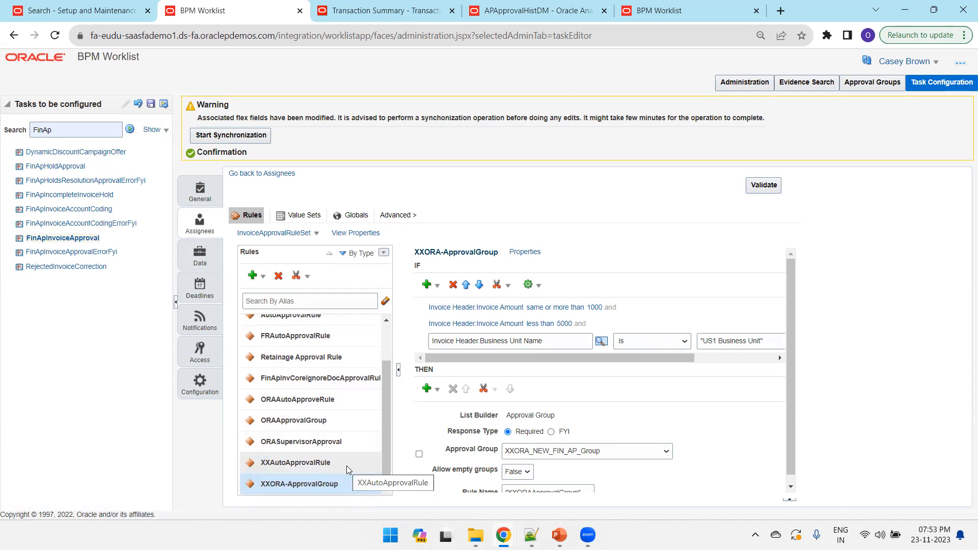
Check the AP invoice approval use cases on the PowerPoint slide, and examine the ORASupervisorApproval rule's conditions and supervisory action in BPM Worklist
mouse_move(559, 535)
click(601, 463)
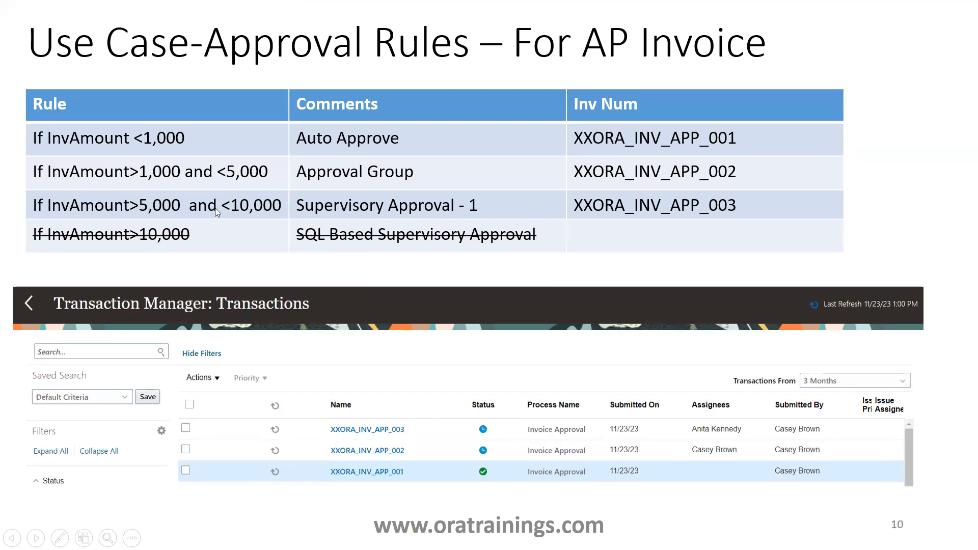
key(alt+Tab)
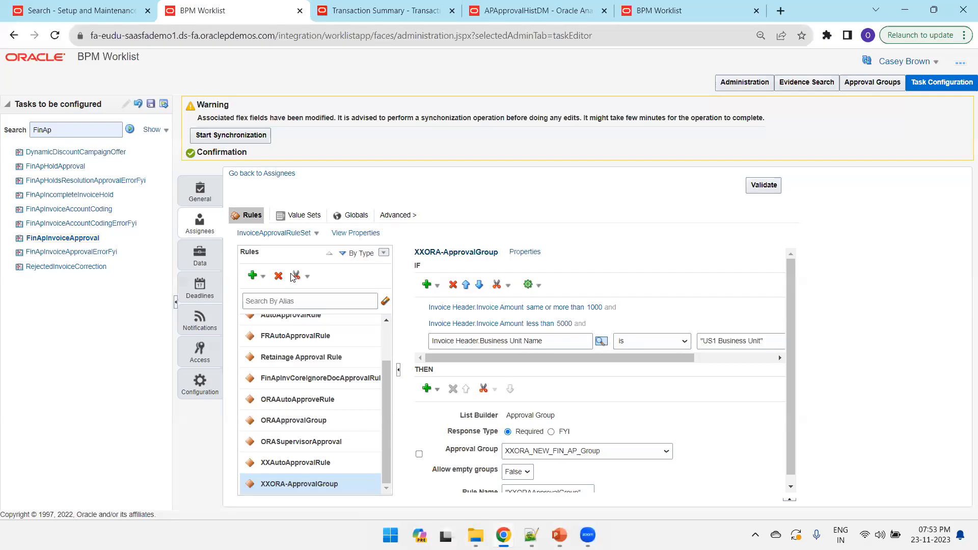
click(331, 449)
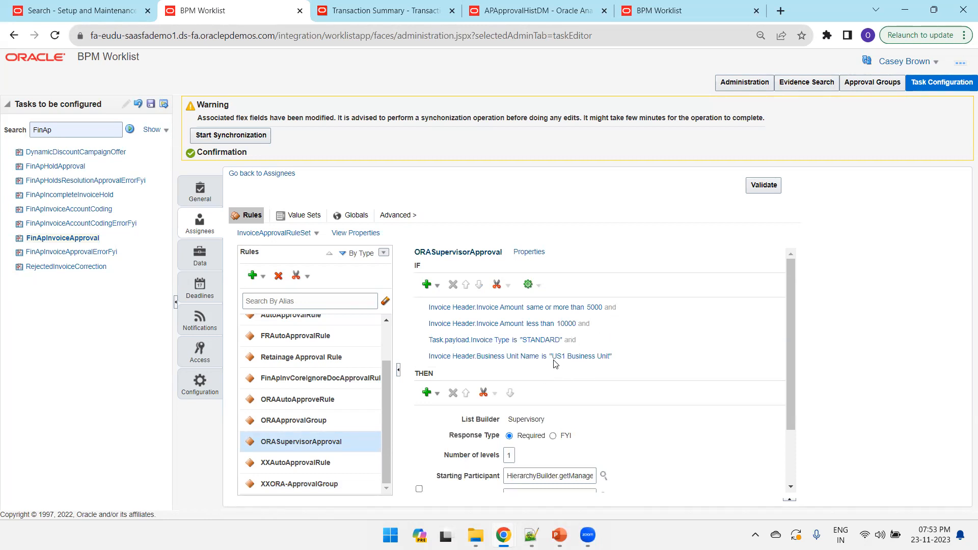
scroll(591, 366, down, 3)
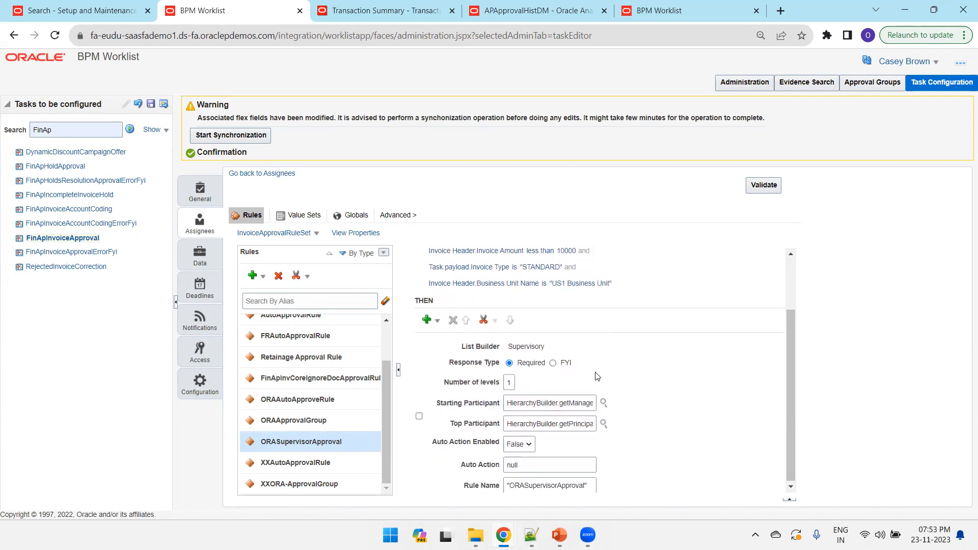
Copy the Starting Participant expression of ORASupervisorApproval into a new Notepad++ document to read it in full
click(524, 402)
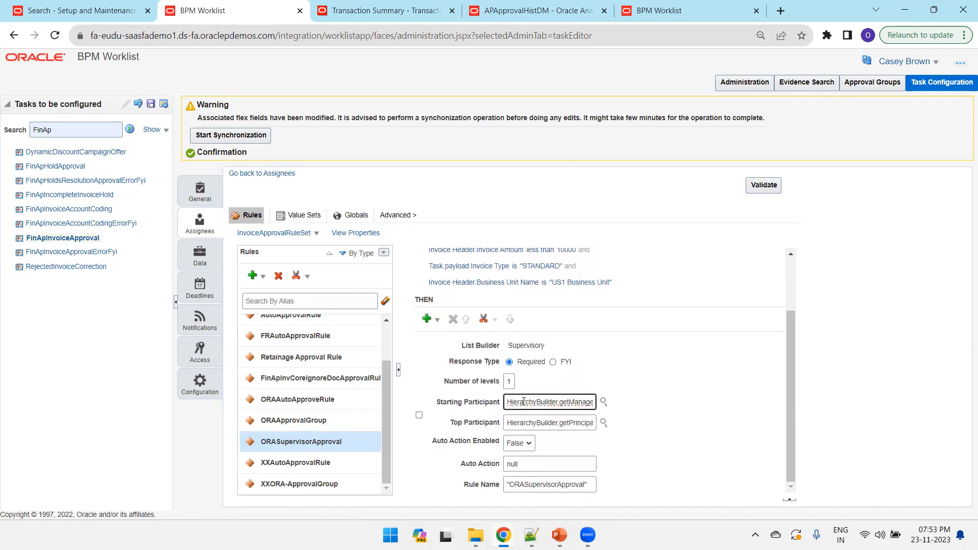
triple_click(524, 402)
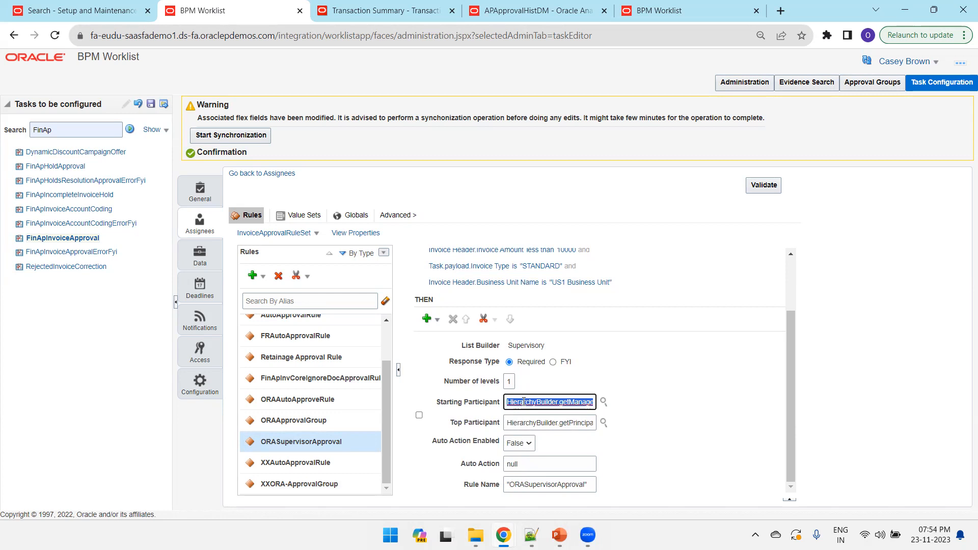
click(532, 535)
key(ctrl+n)
text(HierarchyBuilder.getManager("supervisory",Task.Workflow Submitter,-1,"",""))
scroll(427, 284, up, 3)
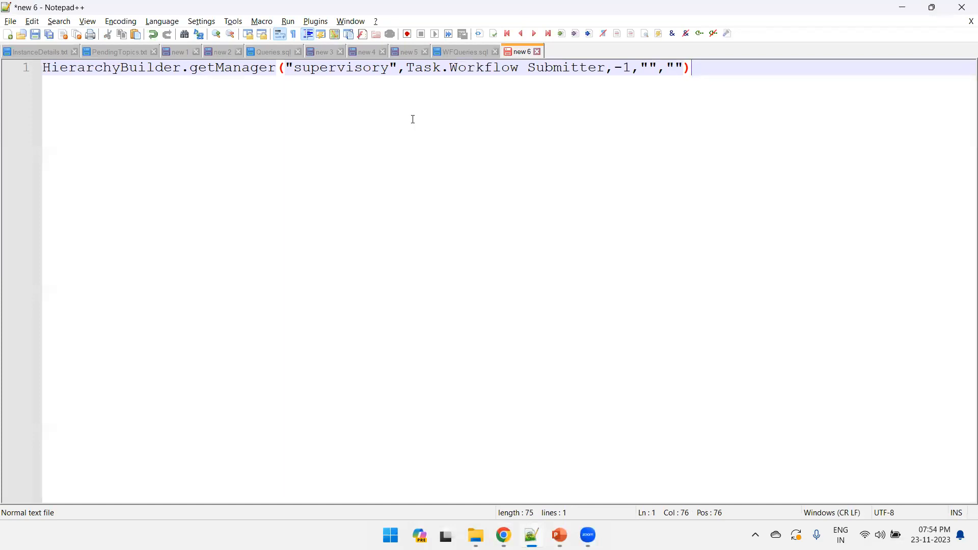
Switch back to BPM Worklist and examine the rule's Top Participant and the approver types offered for its THEN action
key(alt+Tab)
click(517, 422)
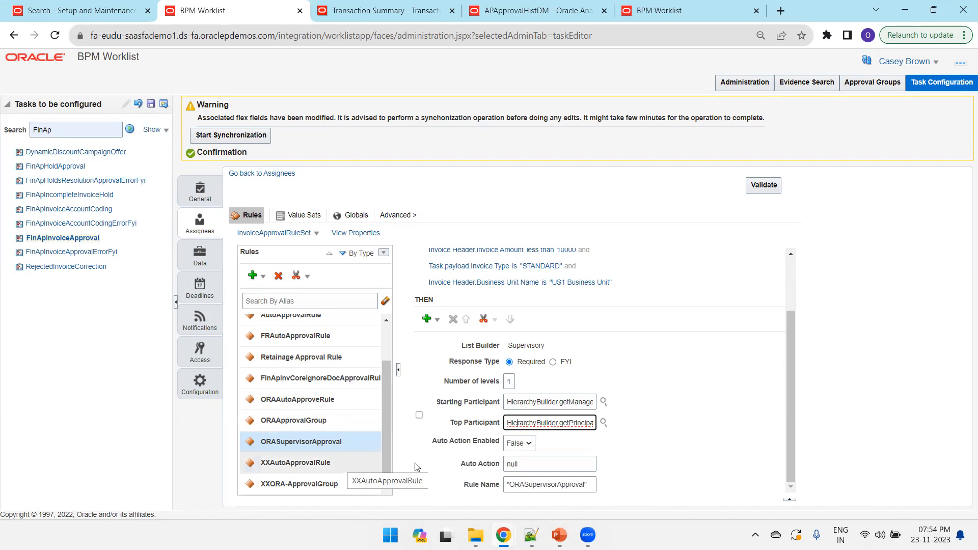
scroll(483, 438, up, 1)
scroll(487, 426, down, 1)
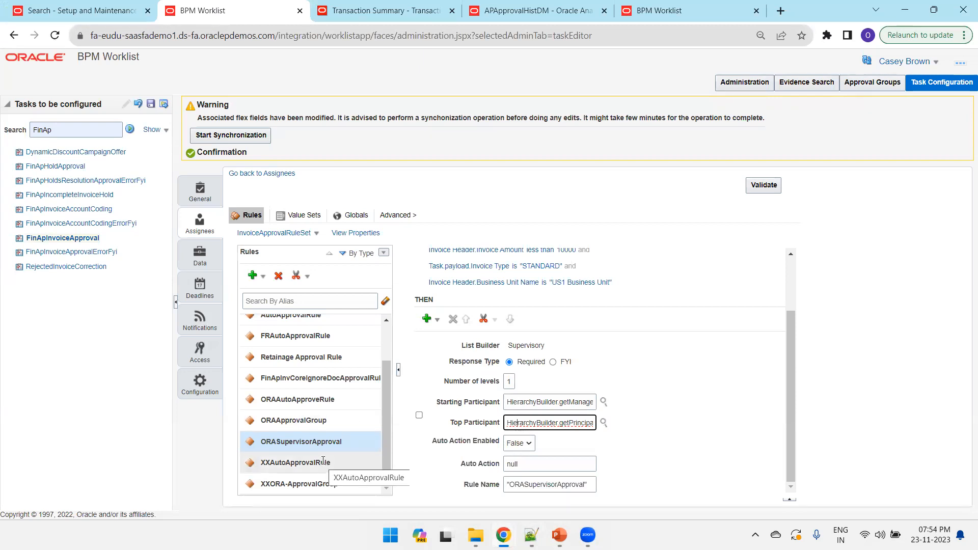
click(437, 320)
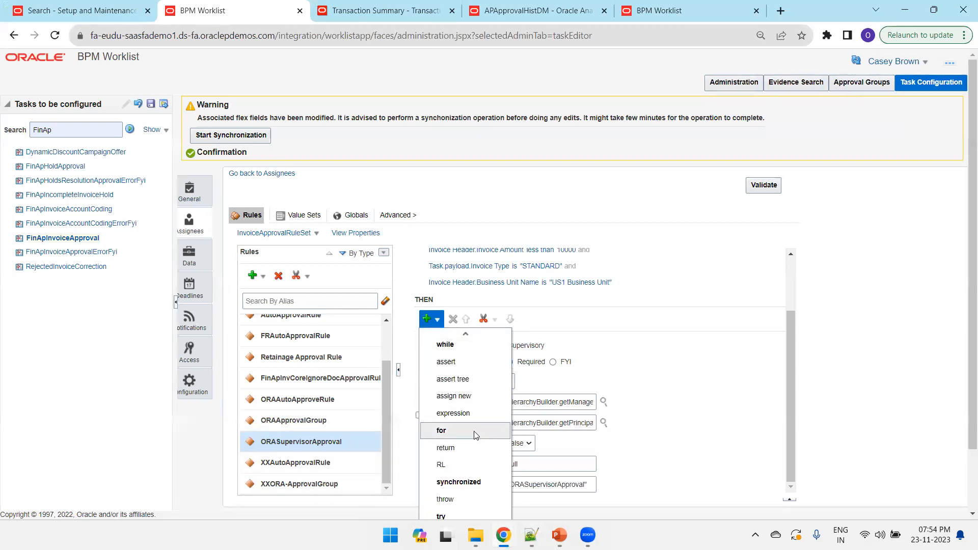
scroll(469, 490, down, 2)
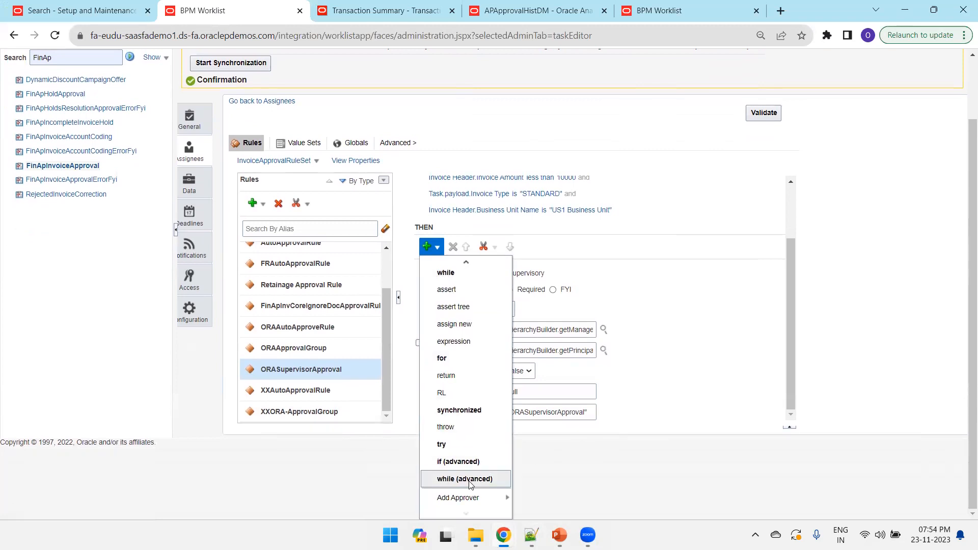
mouse_move(469, 502)
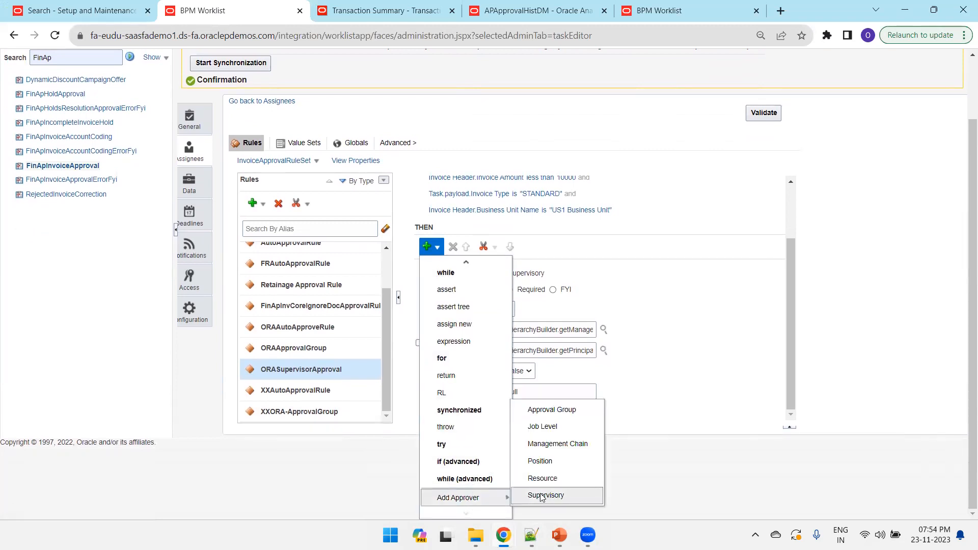
click(686, 336)
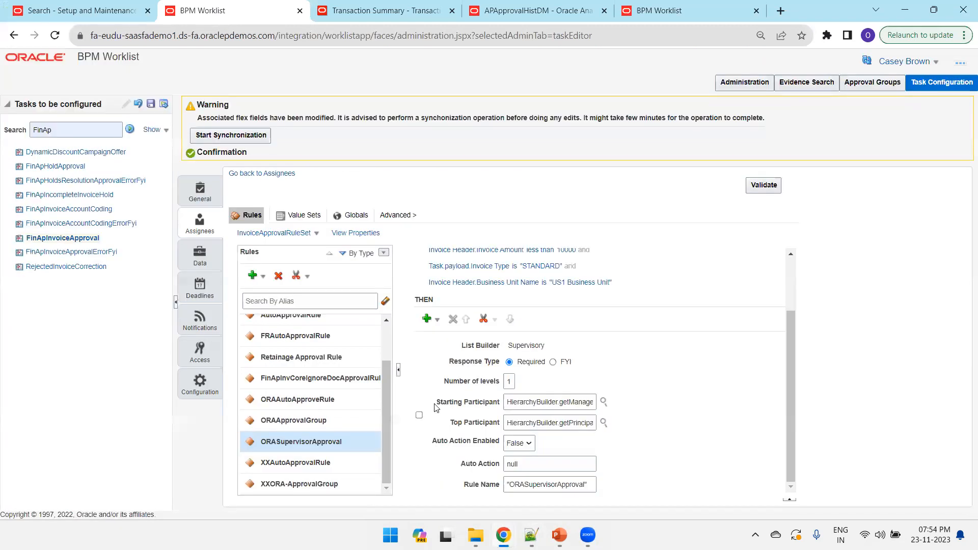
Deactivate the XXAutoApprovalRule rule in its properties
click(322, 469)
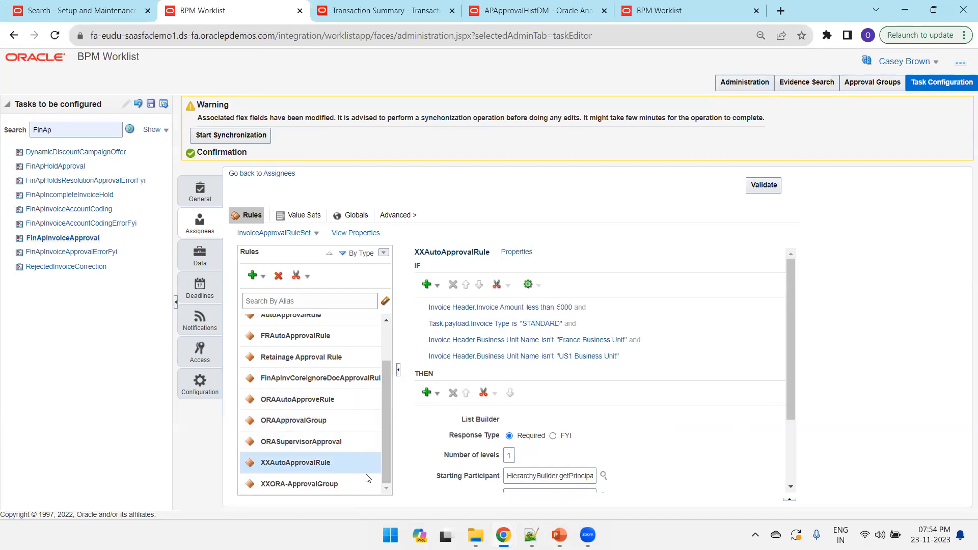
click(516, 254)
click(375, 330)
click(516, 389)
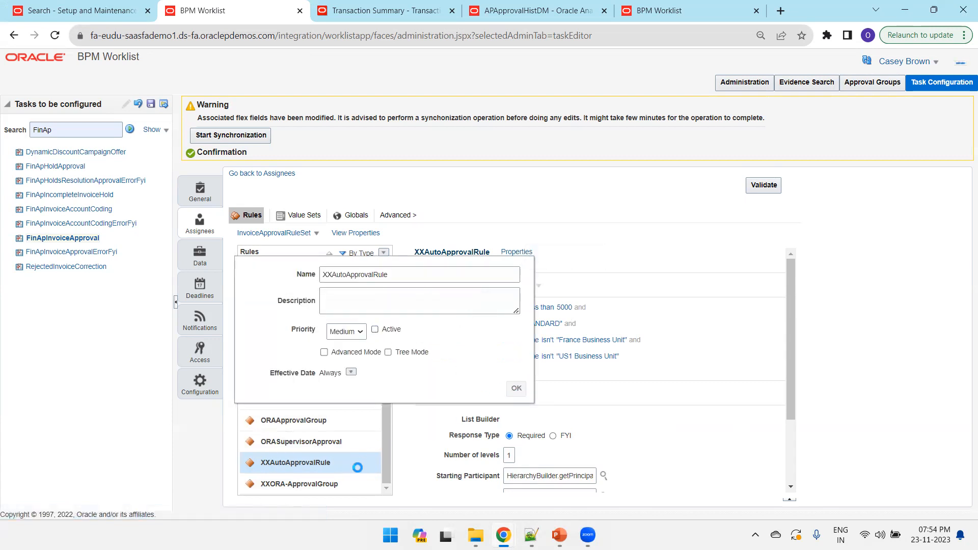
Deactivate the XXORA-ApprovalGroup rule in its properties
scroll(336, 482, down, 3)
click(329, 484)
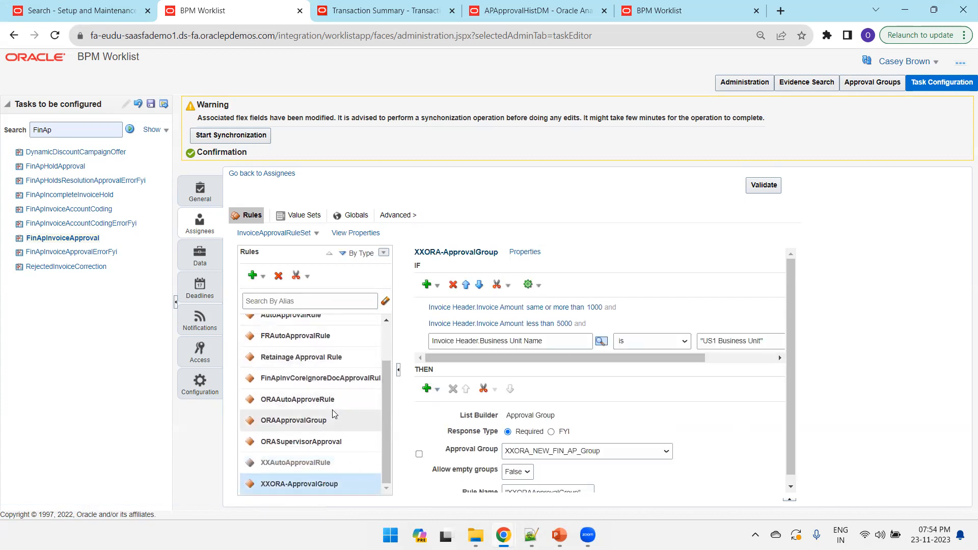
click(525, 253)
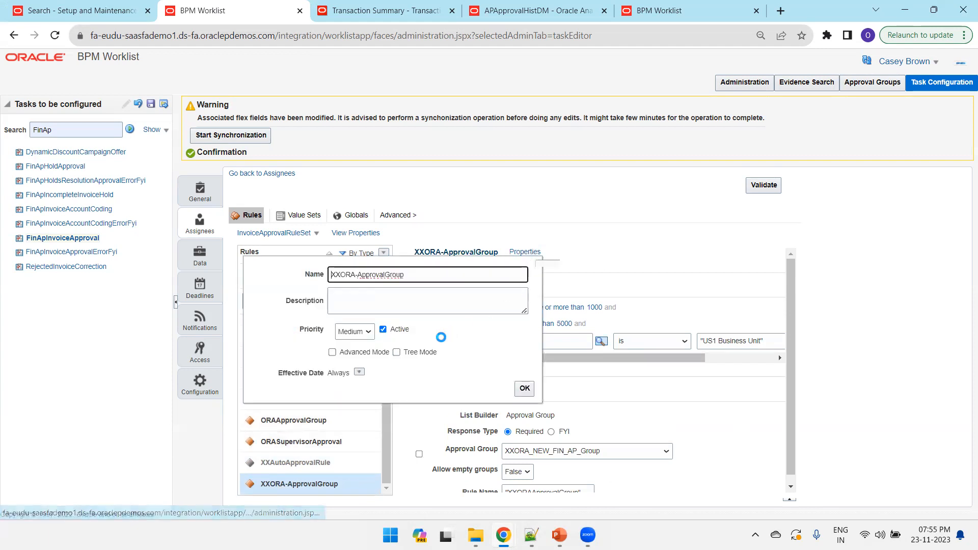
click(383, 330)
click(524, 388)
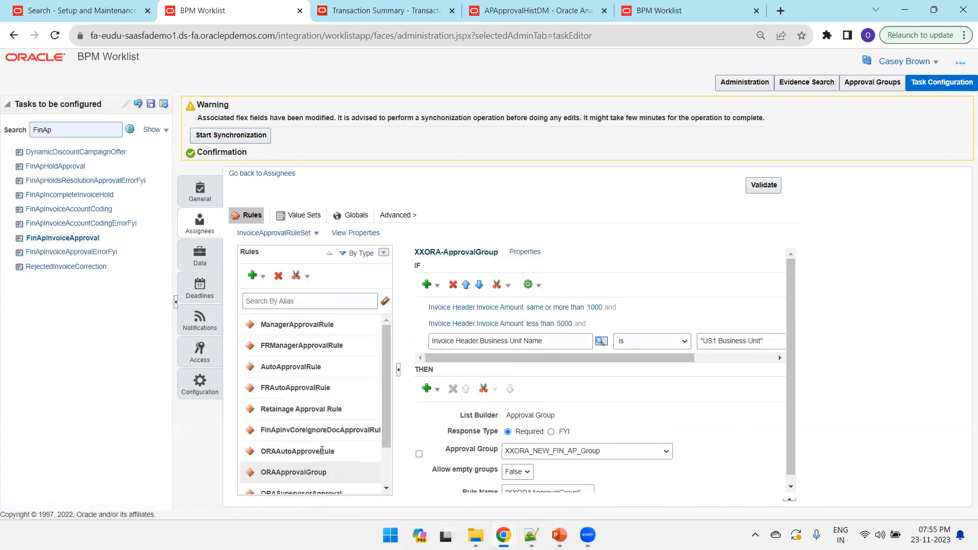
Save the FinApInvoiceApproval task configuration and commit it without a comment
click(313, 401)
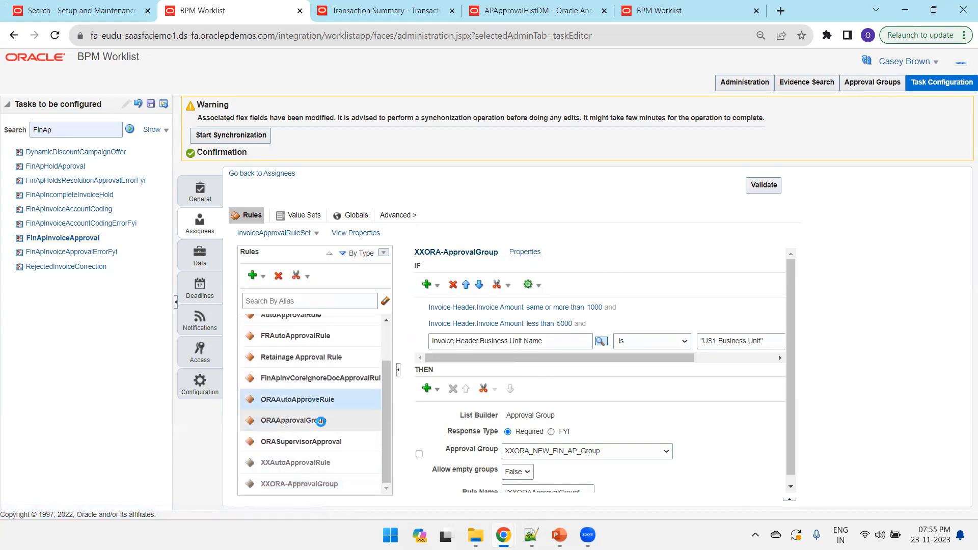
click(151, 104)
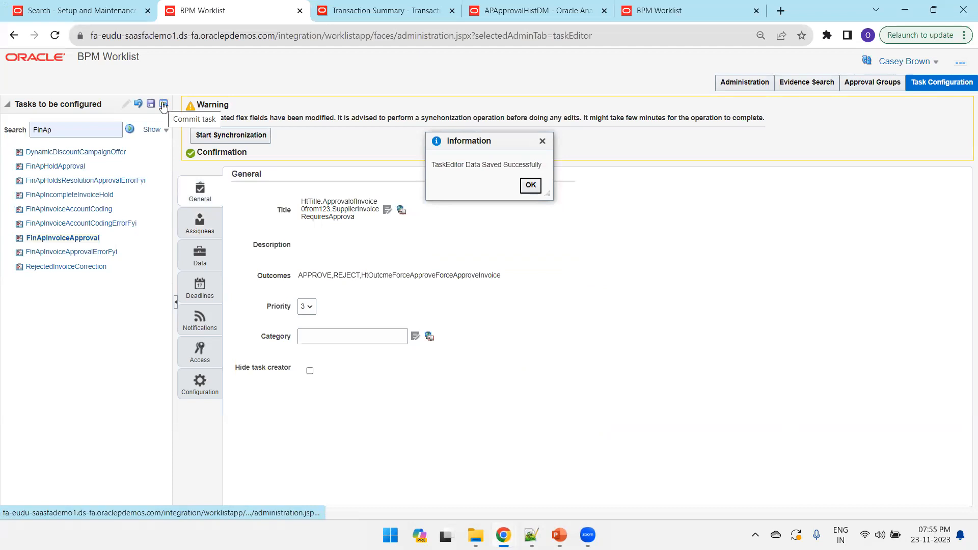
click(164, 106)
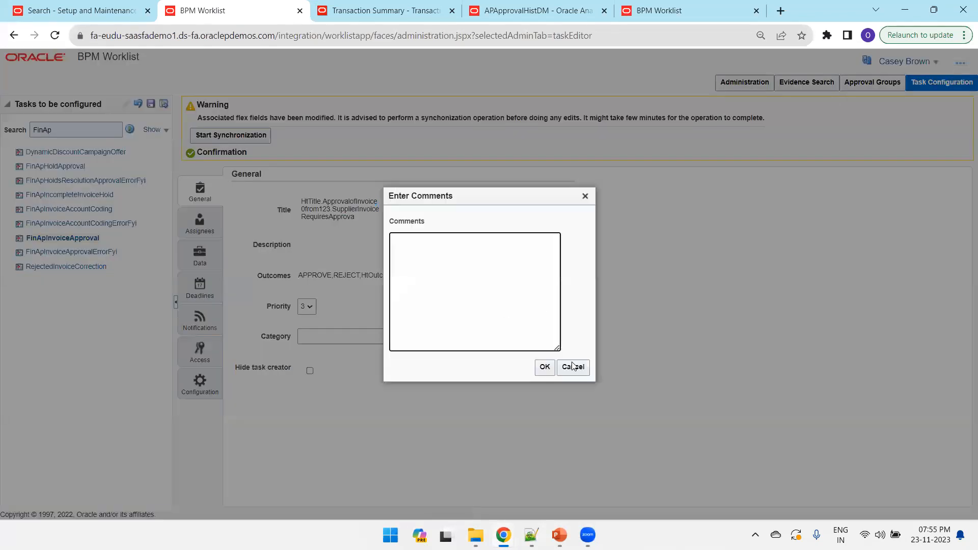
click(545, 367)
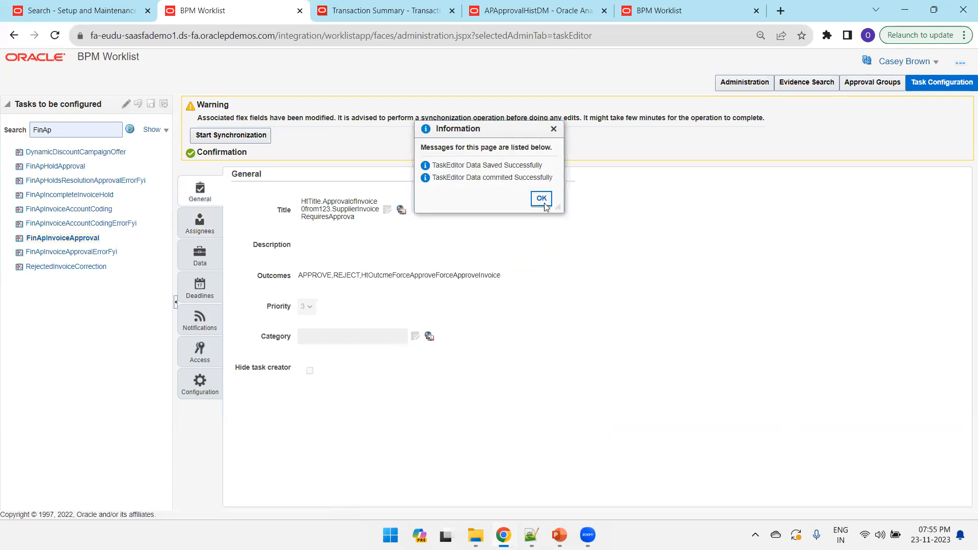
click(542, 198)
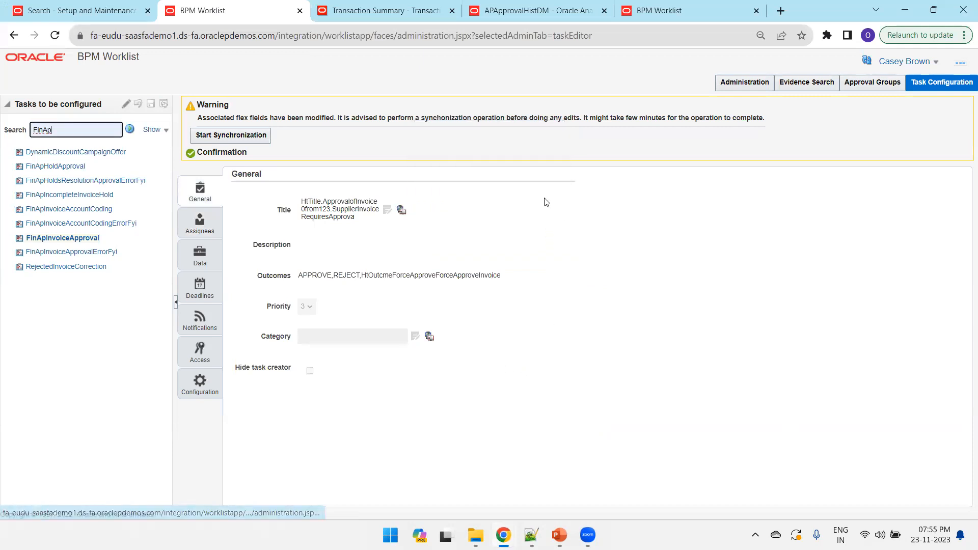
Open the Payables Invoices work area from the Setup and Maintenance page and list all recent invoices
click(82, 11)
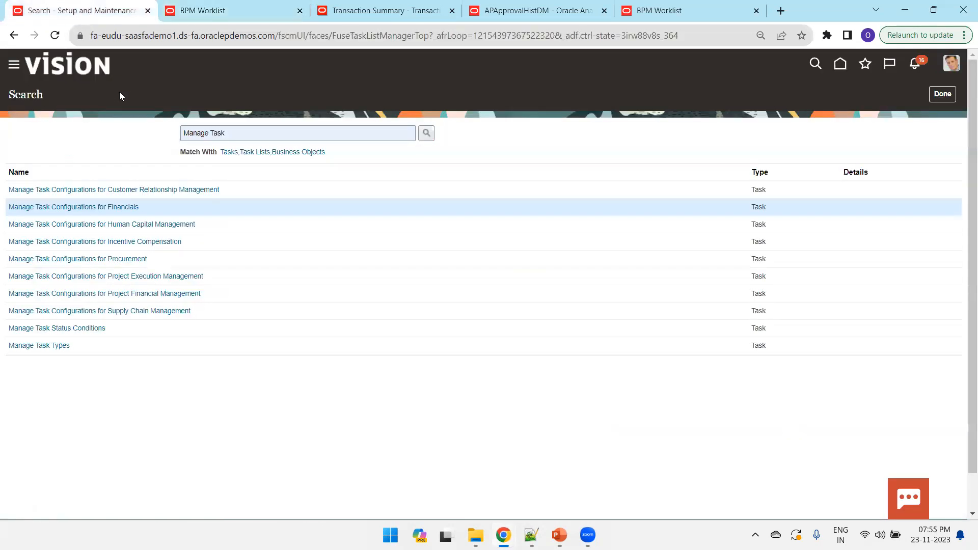
click(22, 66)
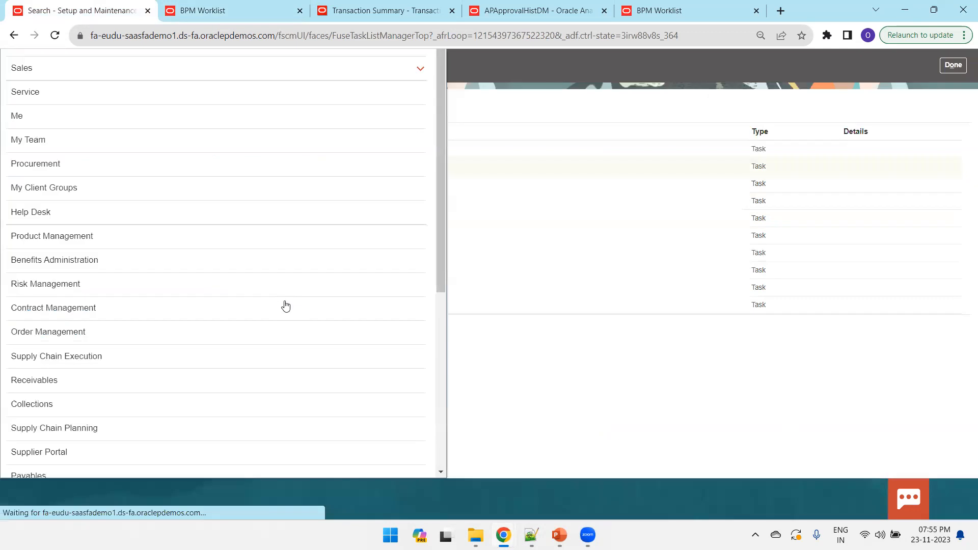
scroll(286, 305, down, 6)
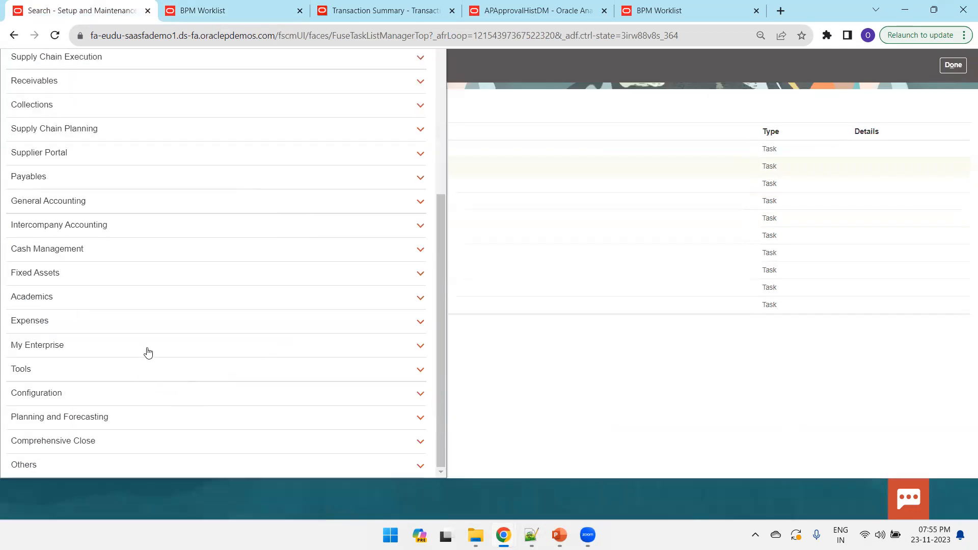
scroll(107, 317, up, 3)
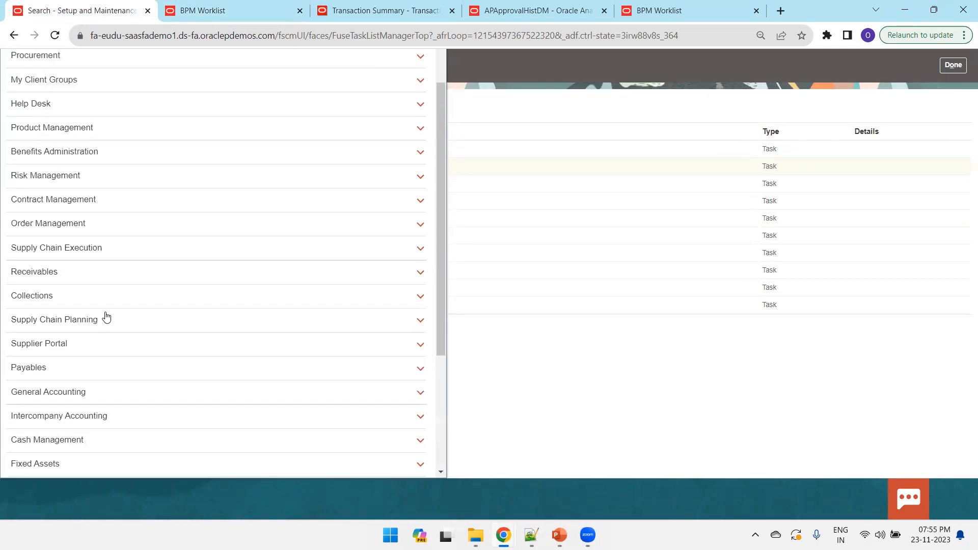
click(75, 368)
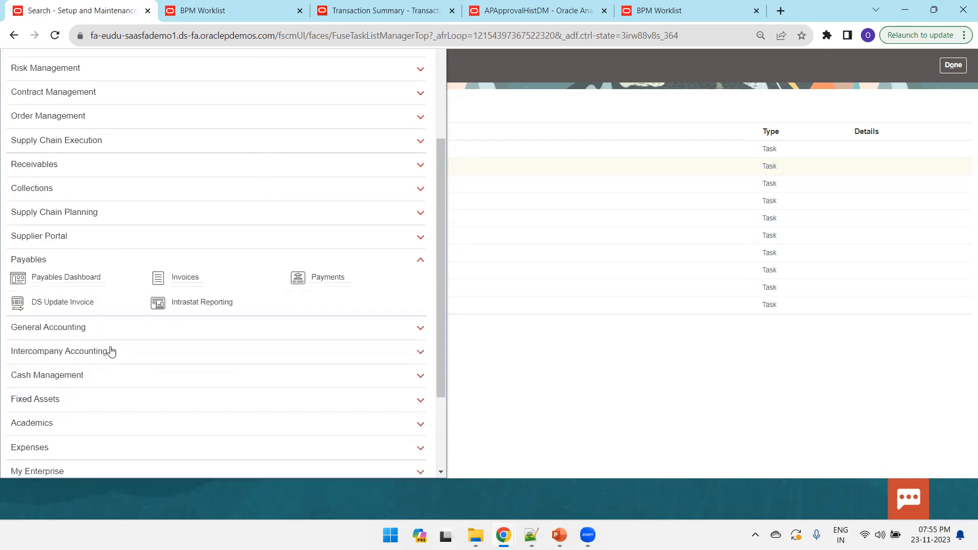
click(186, 258)
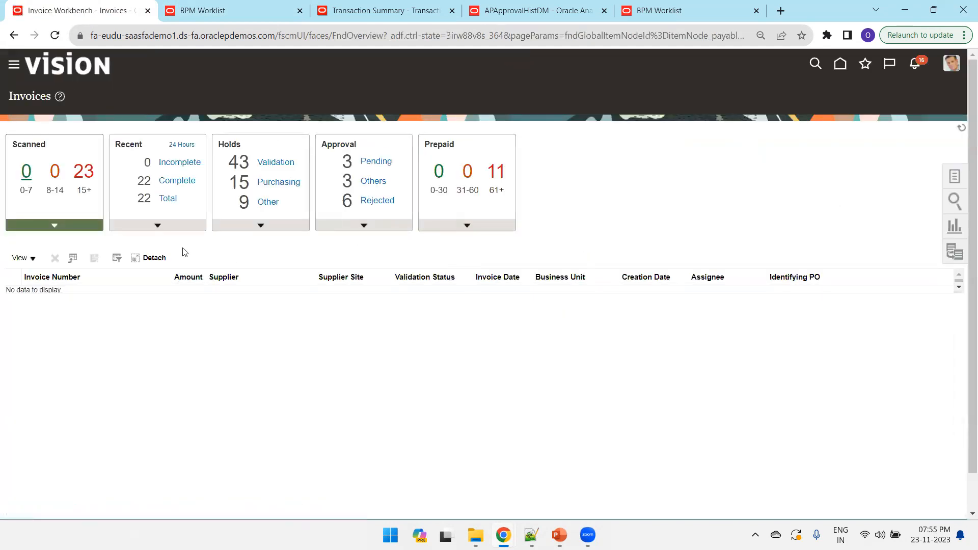
click(168, 199)
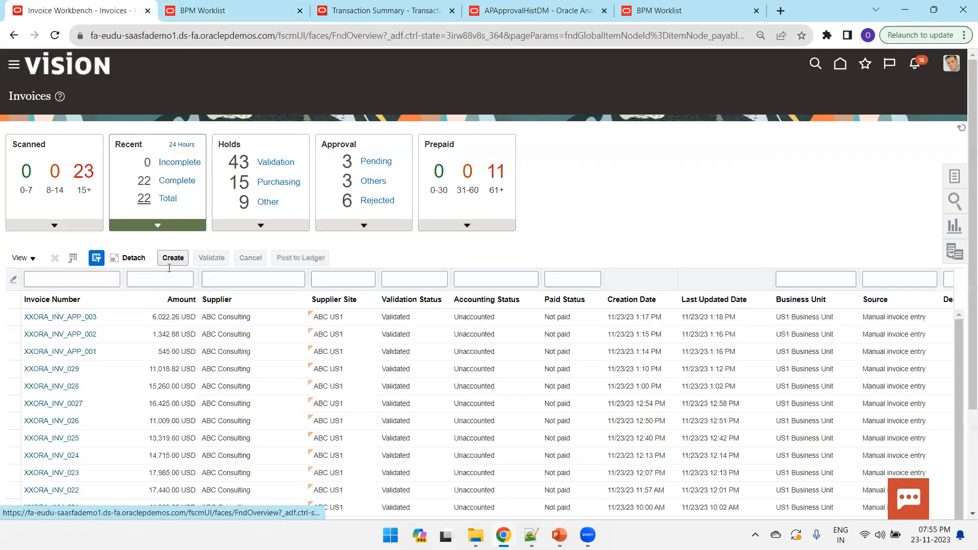
Start a new invoice and set its number to XXORA_TST_001
click(174, 258)
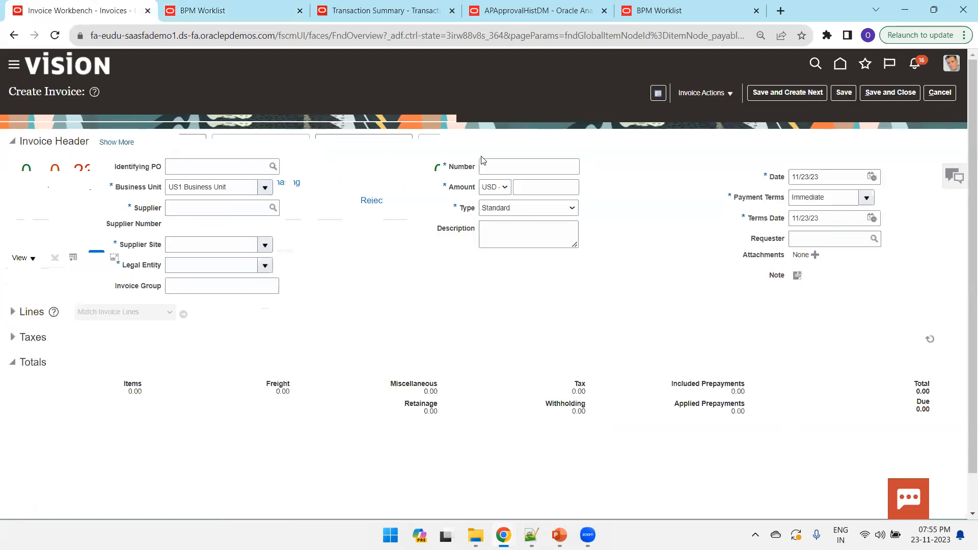
click(507, 162)
text(XXORA_TST)
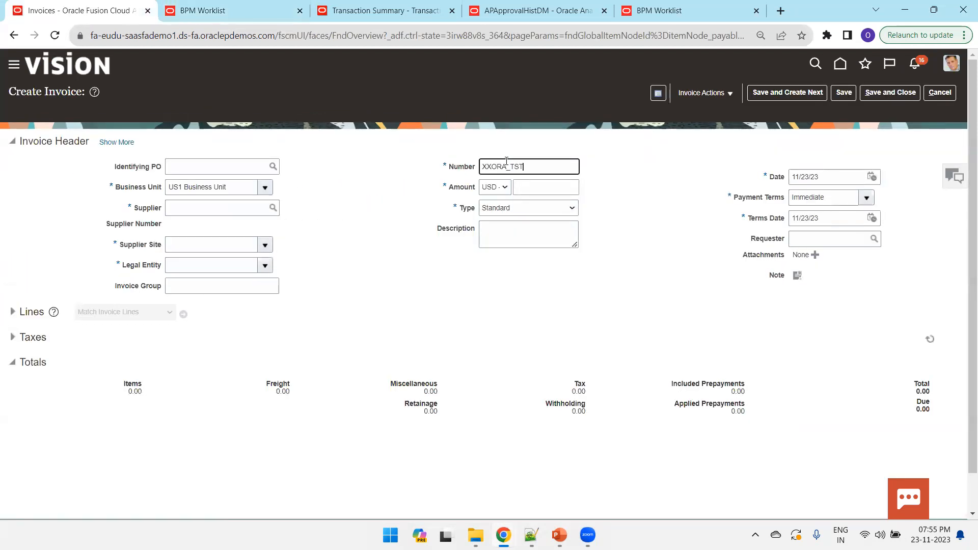
text(_001)
Check the AP invoice approval rules slide and set the invoice header amount to 800 USD
click(531, 190)
mouse_move(560, 535)
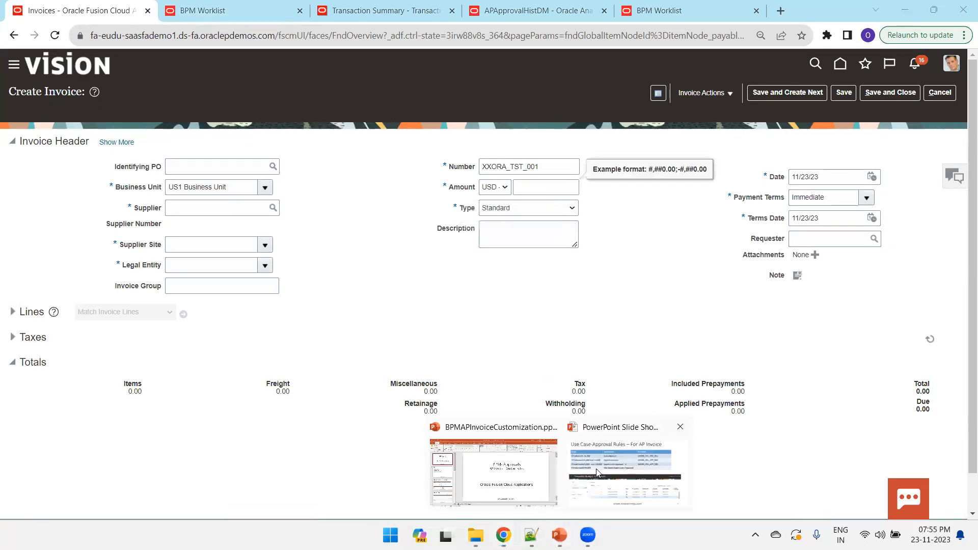
click(598, 471)
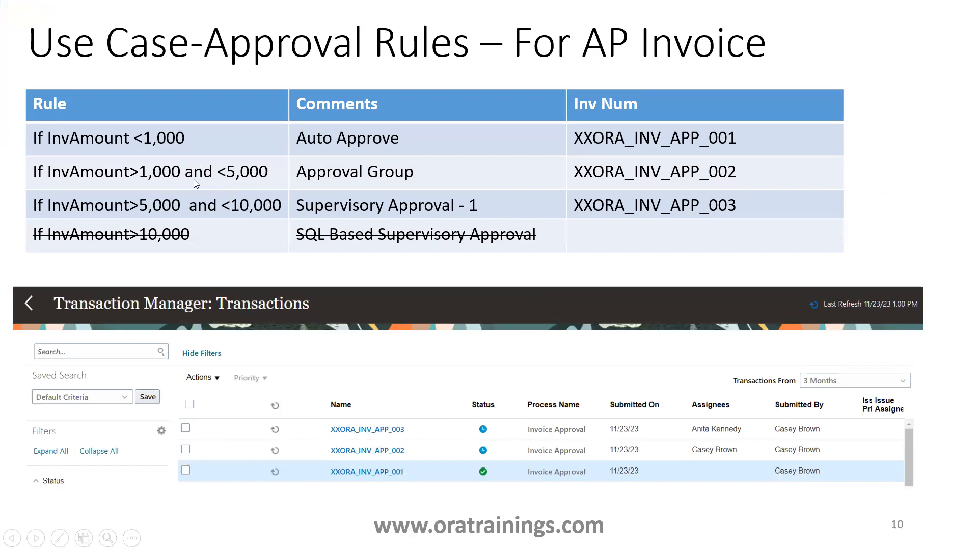
key(alt+Tab)
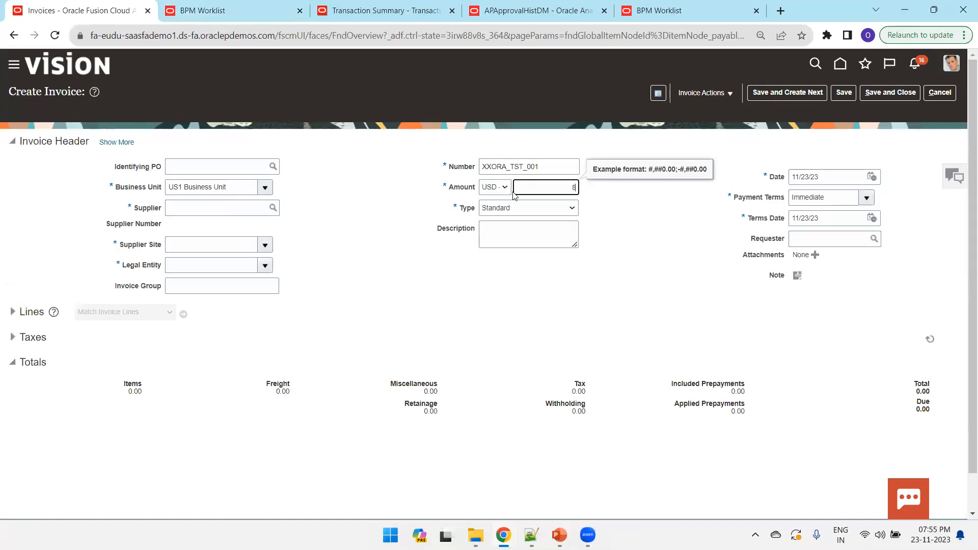
text(800)
key(Tab)
Set the invoice's supplier to ABC Consulting
click(186, 204)
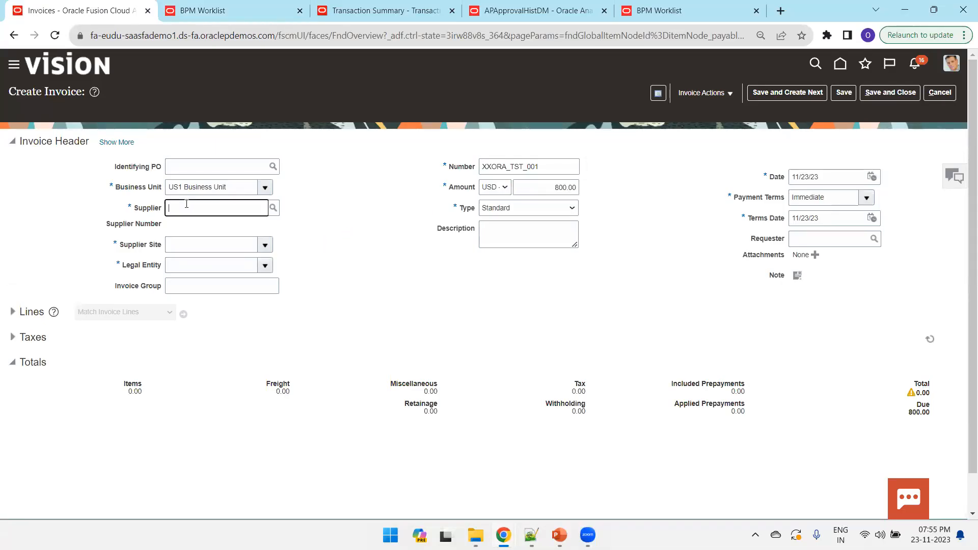
text(ABC )
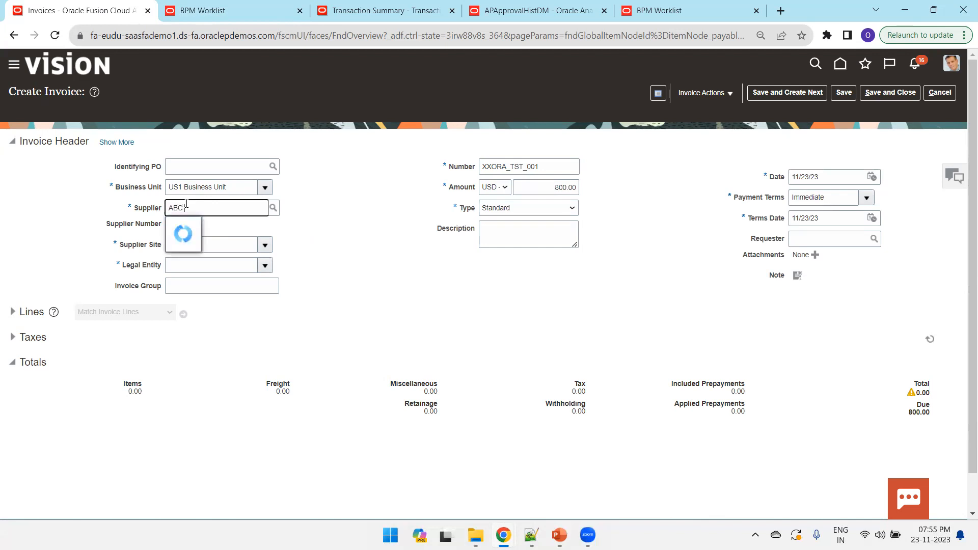
text(C)
click(213, 229)
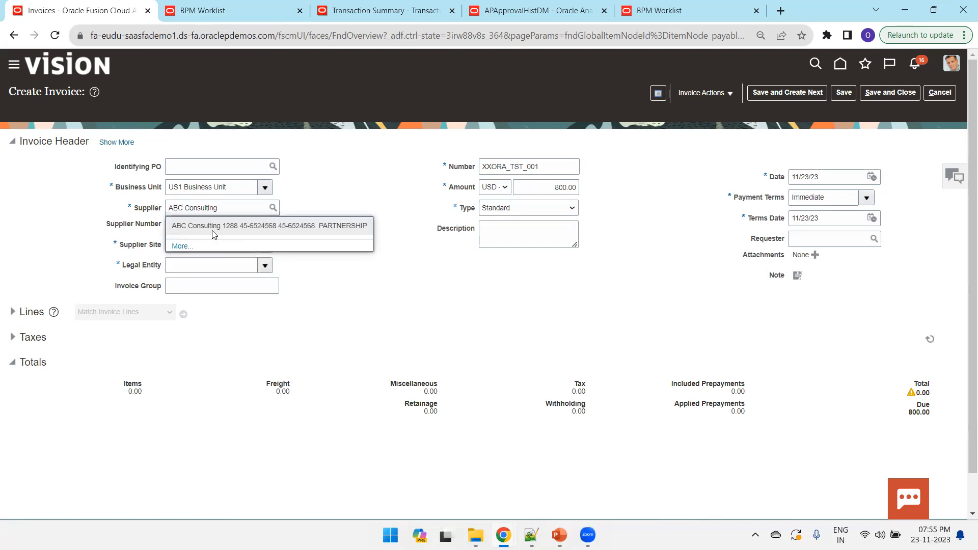
Expand the invoice lines and set the amount of item line 1 to 800
click(20, 313)
click(155, 423)
text(800)
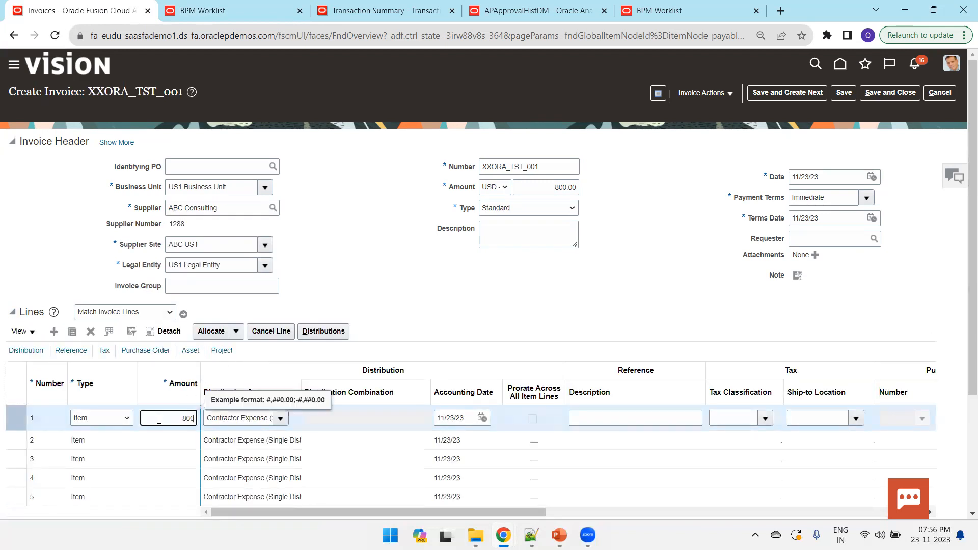
key(Tab)
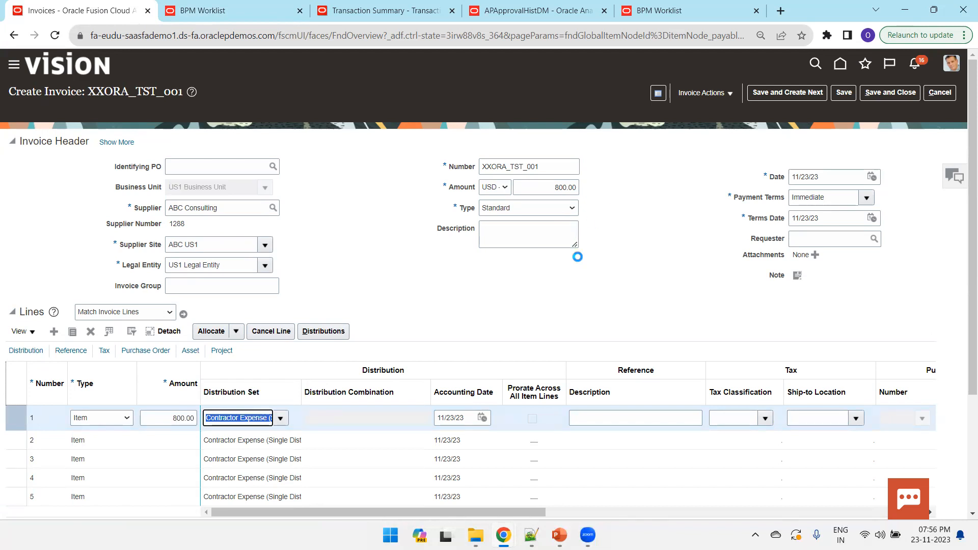
key(Tab)
Set the invoice header amount to 872.00 to include the tax, and validate the invoice
scroll(543, 261, down, 2)
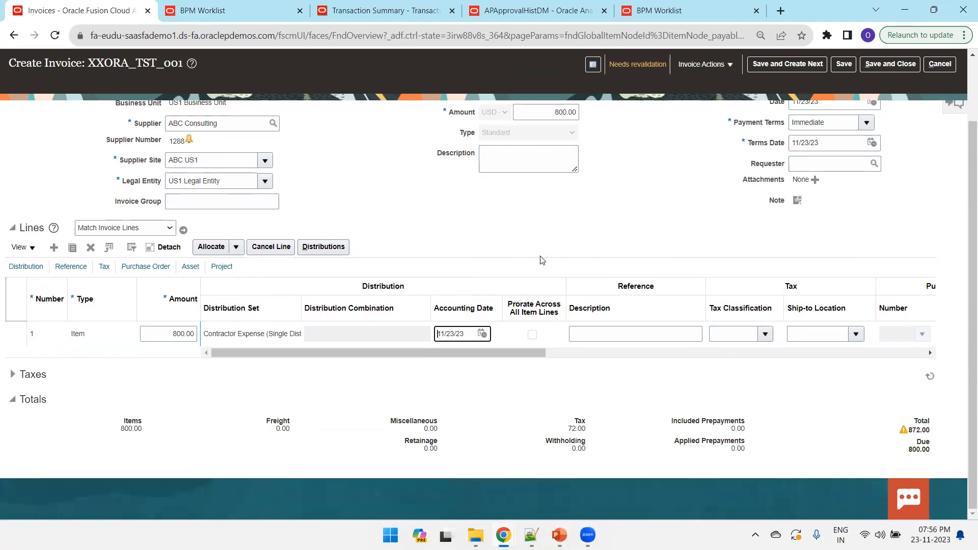
scroll(607, 213, up, 1)
double_click(559, 176)
text(872.00)
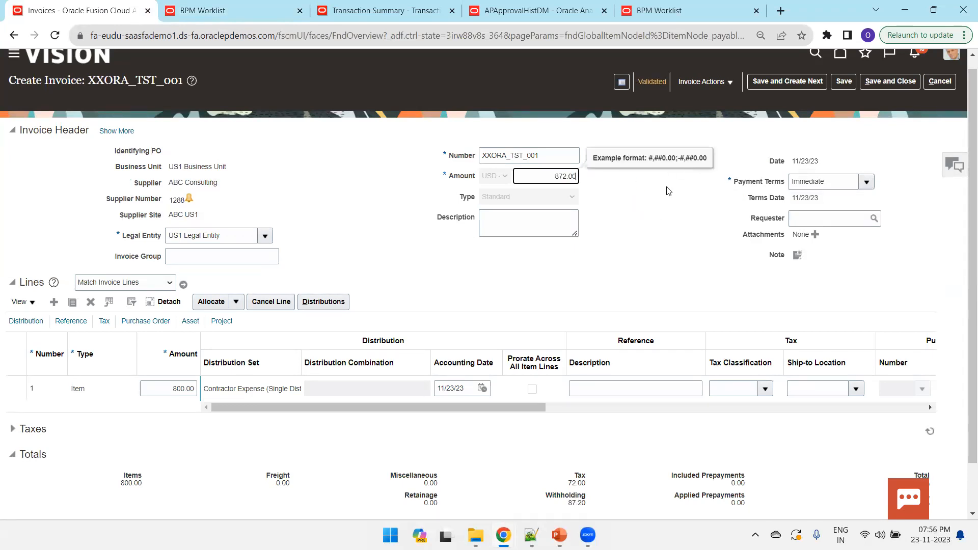
Initiate approval of invoice XXORA_TST_001 and open its approval and notification history
click(698, 82)
mouse_move(734, 209)
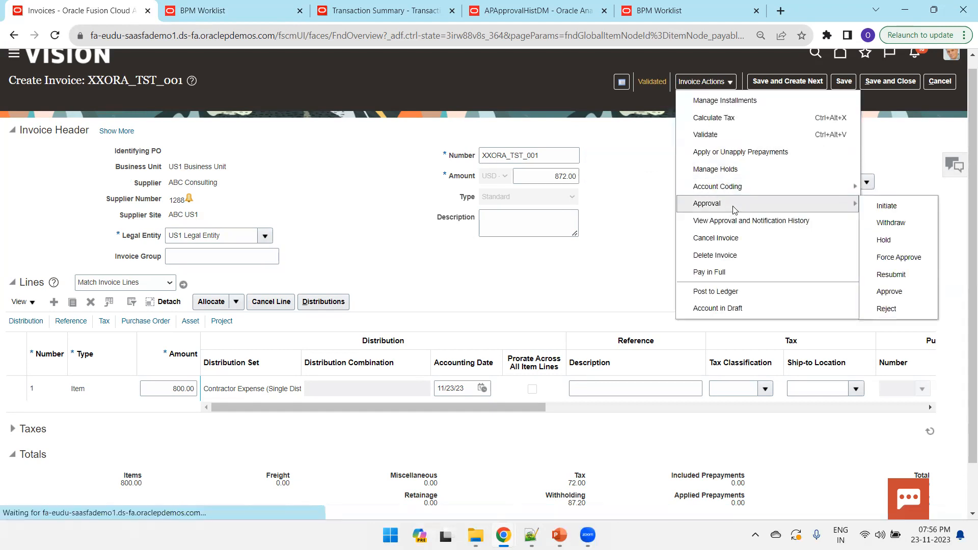
click(889, 207)
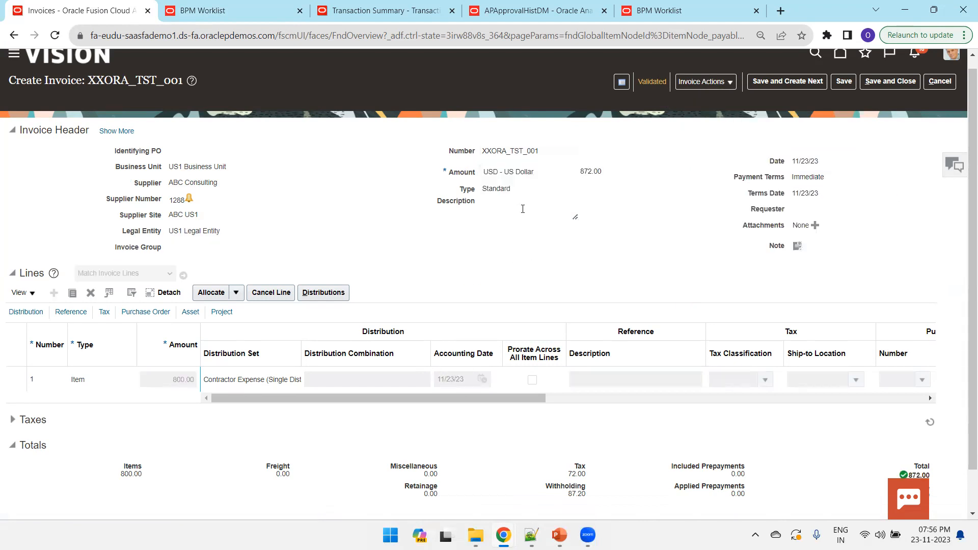
click(696, 83)
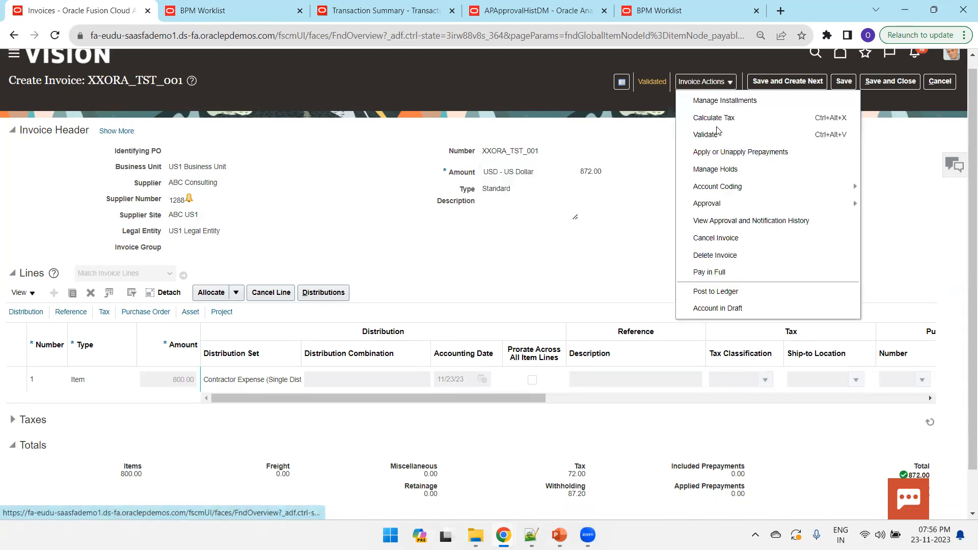
click(748, 221)
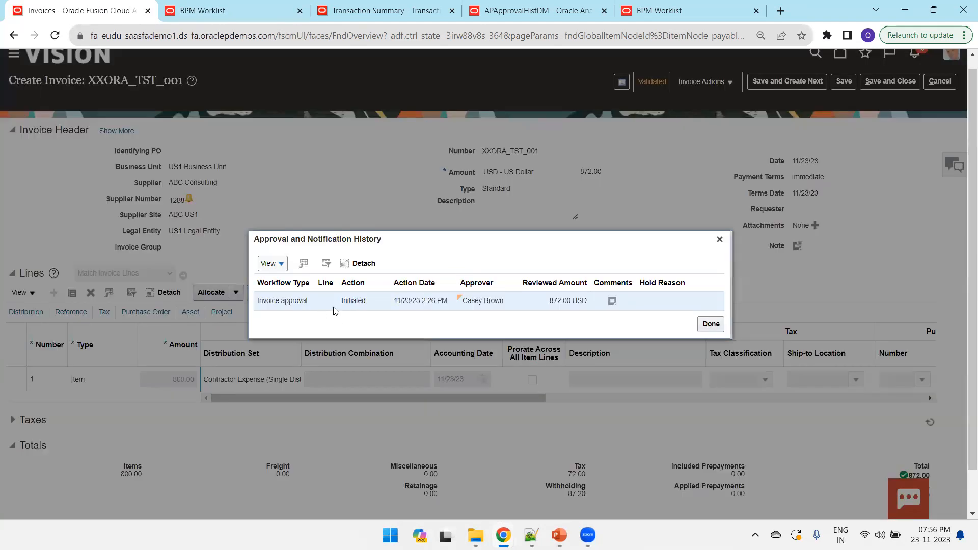
Reload the expired Transaction Summary page and open the Transaction Console from the Tools group
click(344, 14)
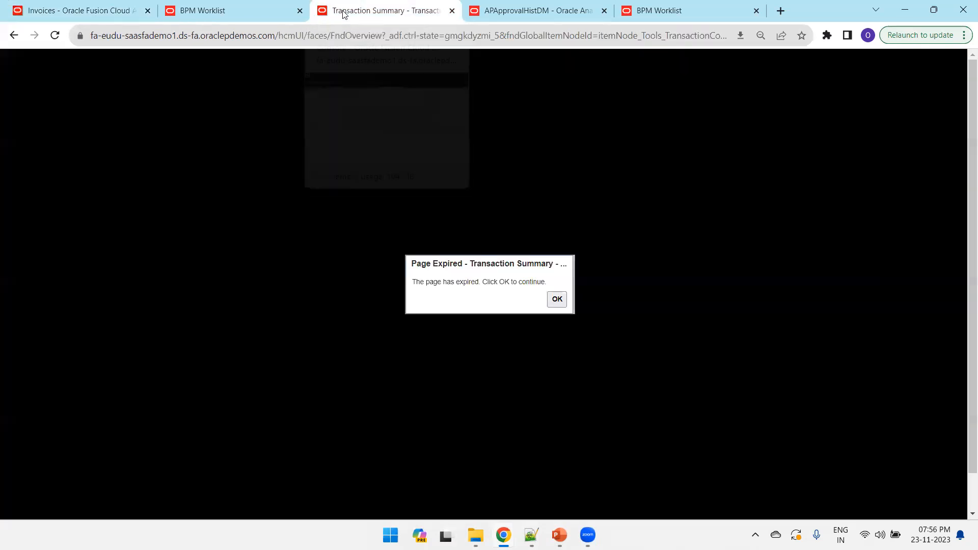
click(55, 35)
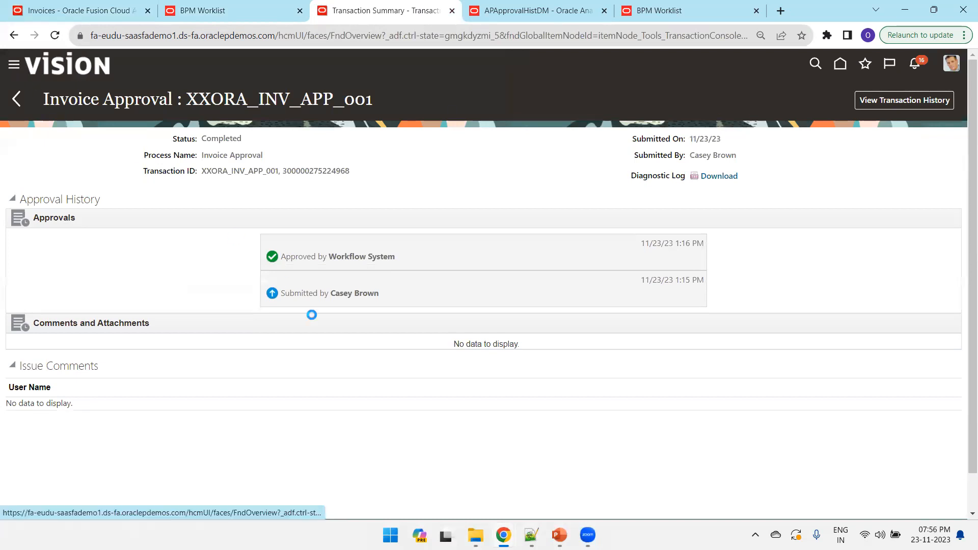
scroll(240, 325, down, 7)
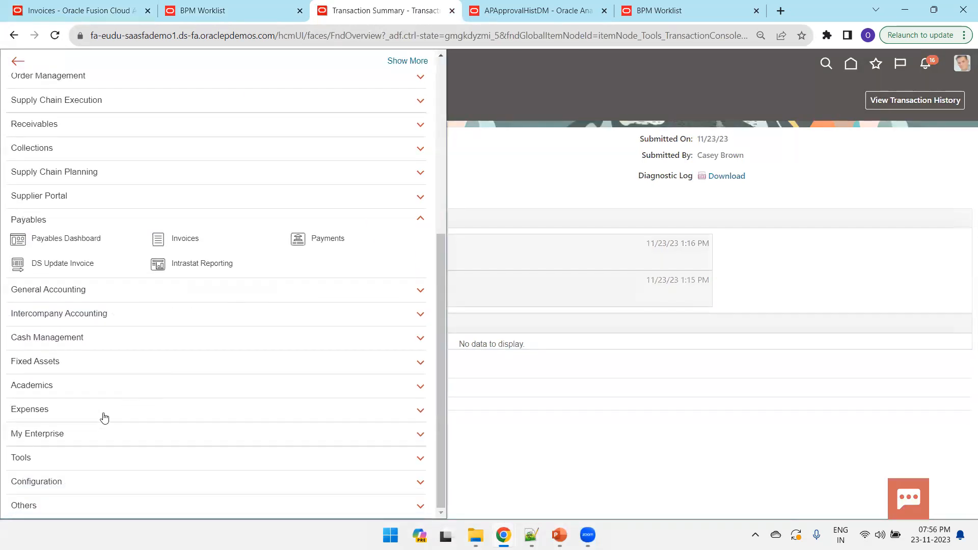
click(81, 458)
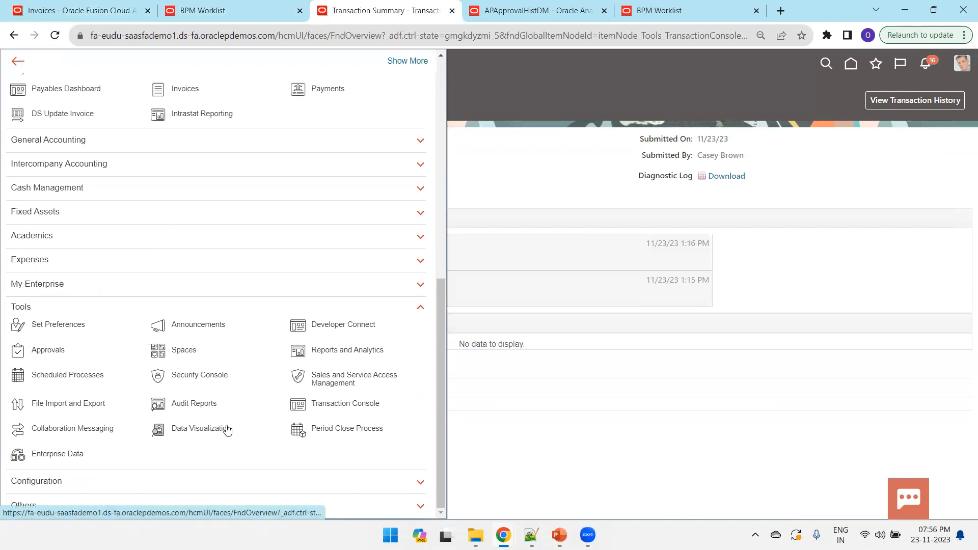
click(320, 408)
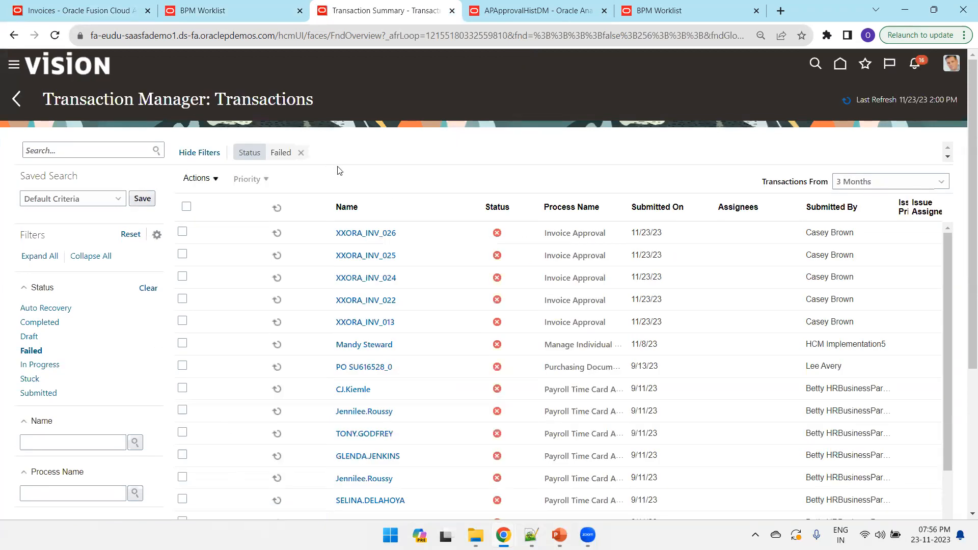
Remove the Failed status filter, examine the XXORA_TST_001 approval transaction and return to the transaction list
click(300, 153)
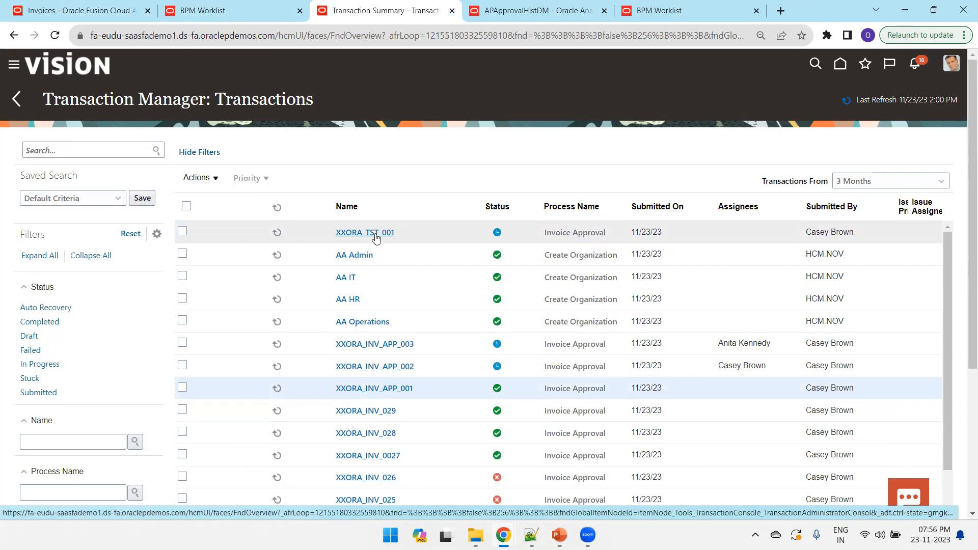
click(376, 238)
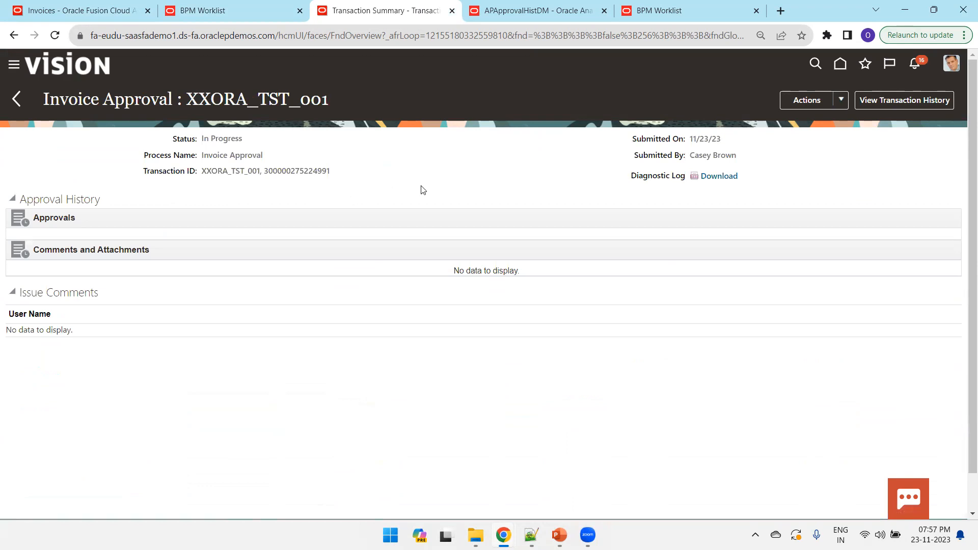
click(26, 104)
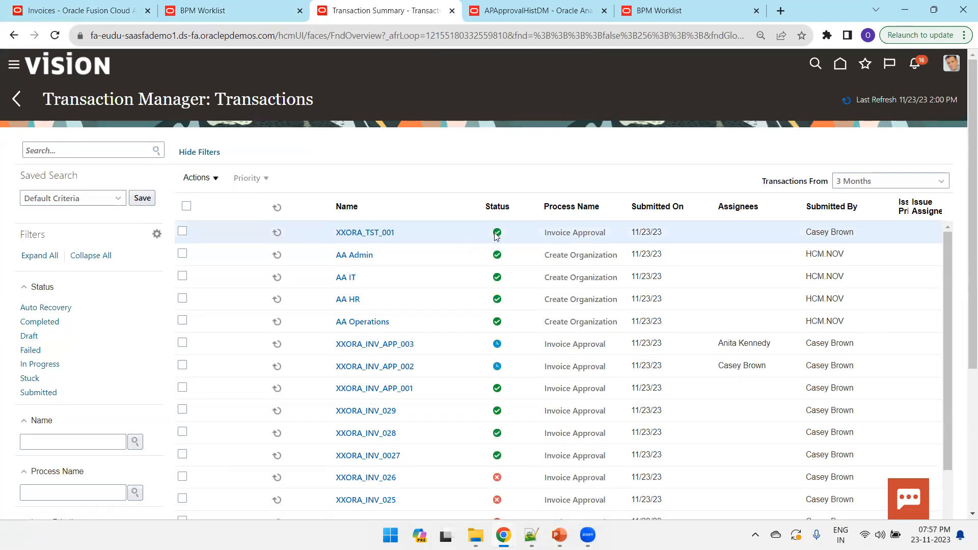
Save and close invoice XXORA_TST_001 in the Invoices work area and start creating another invoice
click(85, 10)
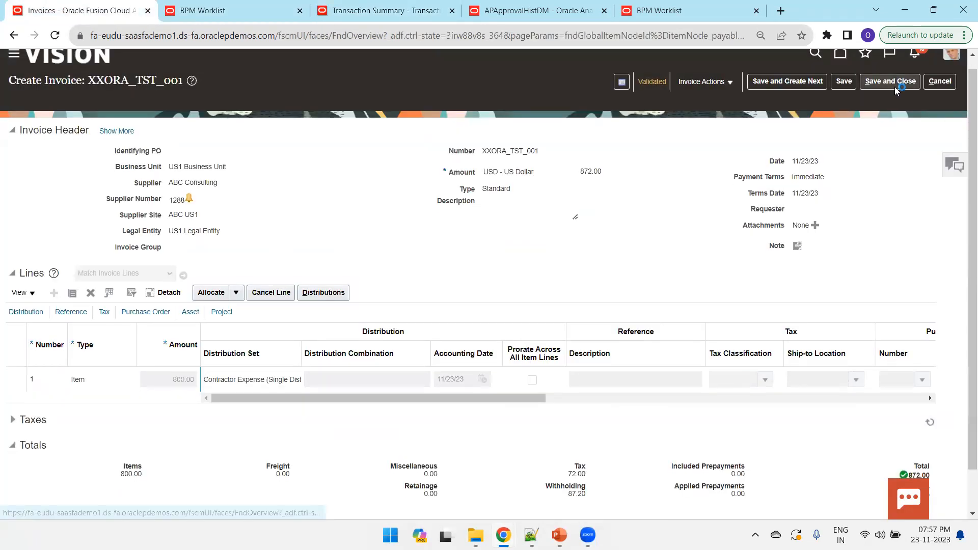
click(895, 86)
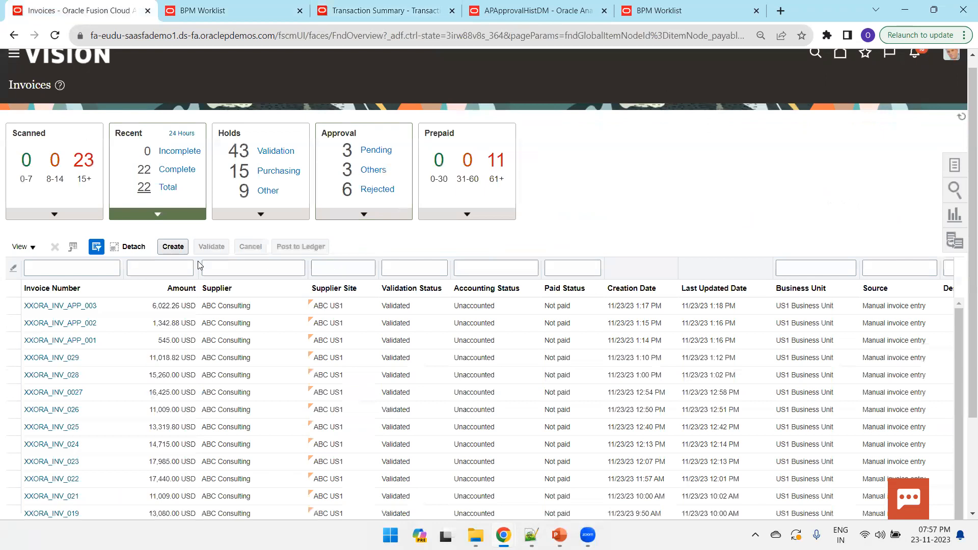
click(224, 11)
click(322, 11)
click(76, 11)
Number the new invoice XXORA_TST_002 and, after checking the approval rules slide, set its amount to 1,200 USD
click(547, 157)
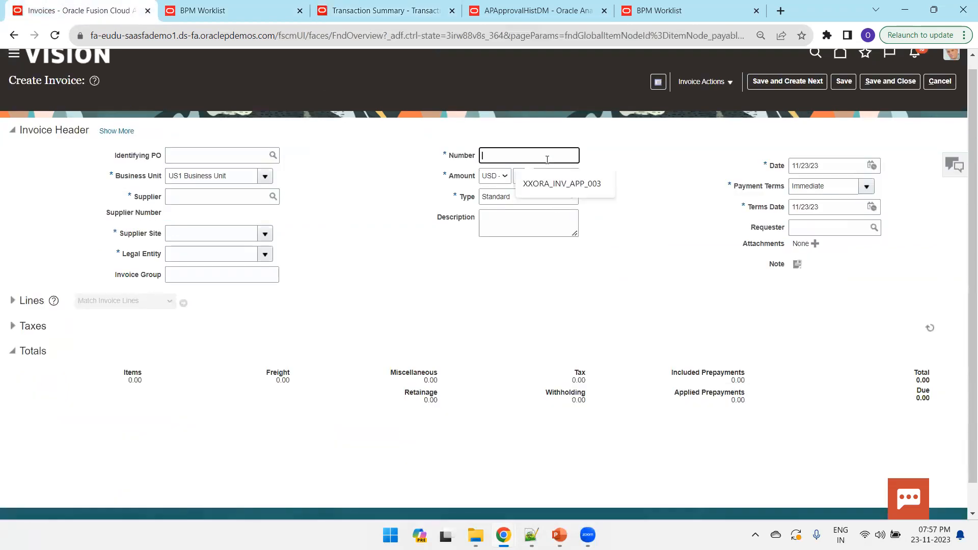
text(XXORA_TST_002)
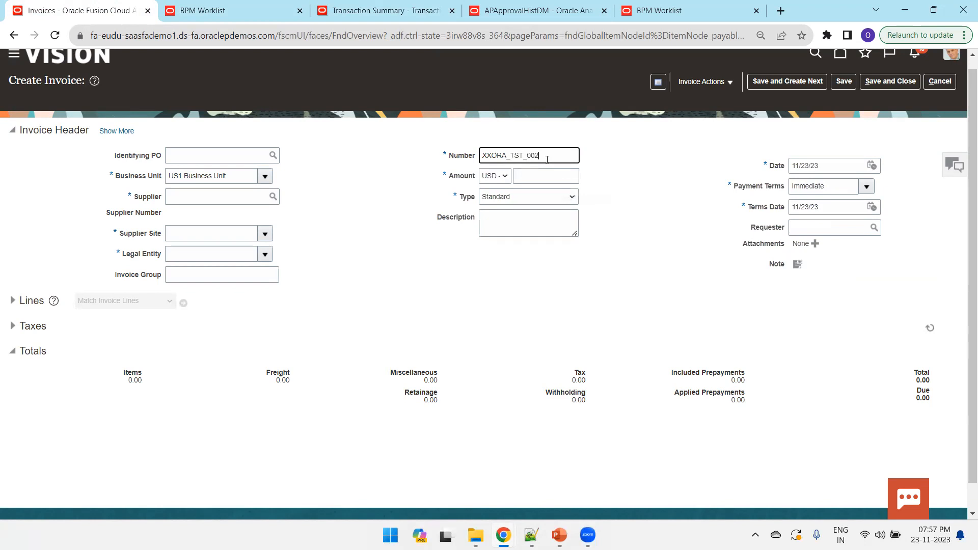
key(Tab)
key(Tab)
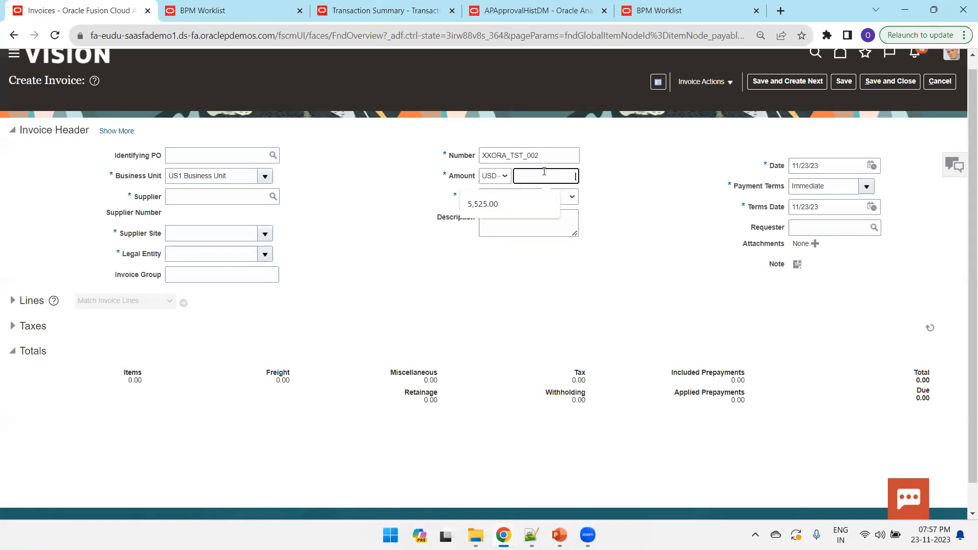
key(alt+Tab)
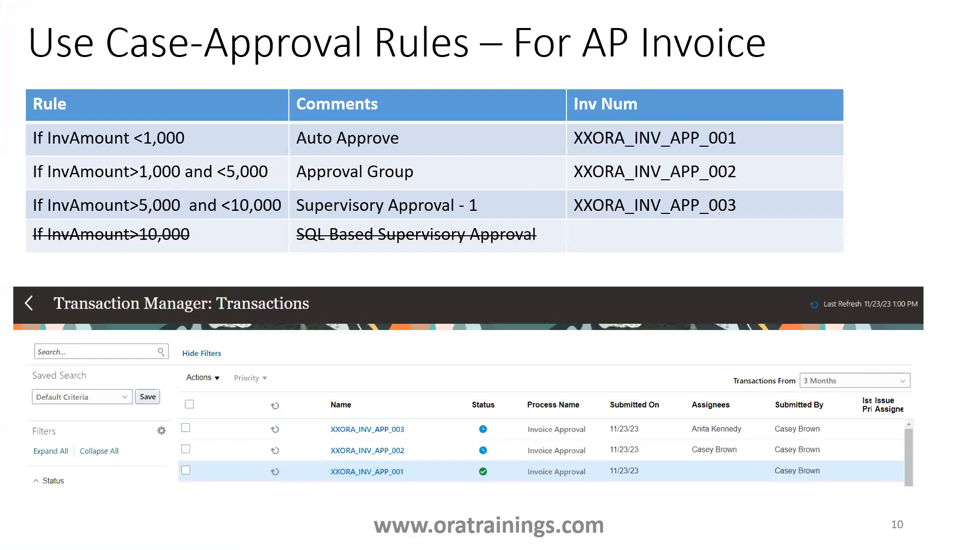
key(alt+Tab)
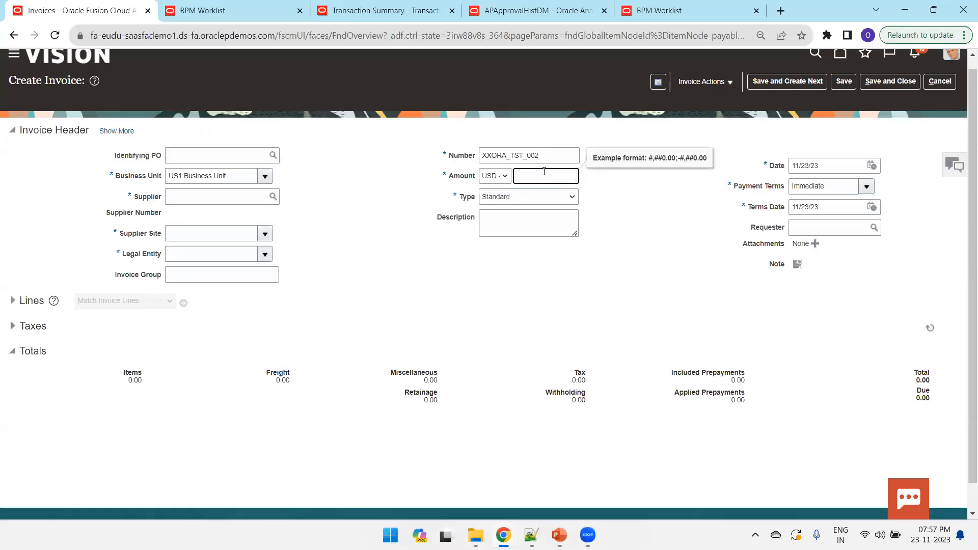
key(Tab)
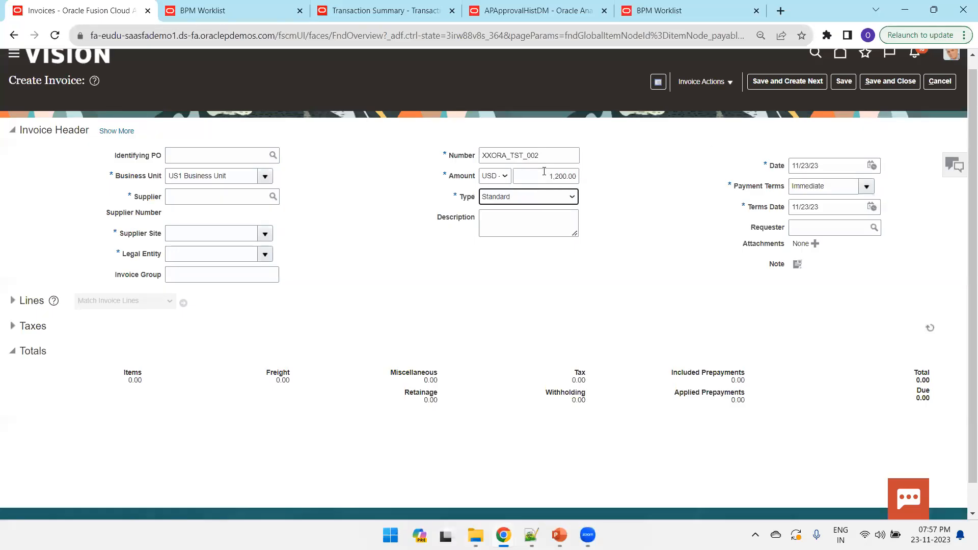
Choose ABC Consulting as the supplier for invoice XXORA_TST_002
click(248, 197)
text(ABC COns)
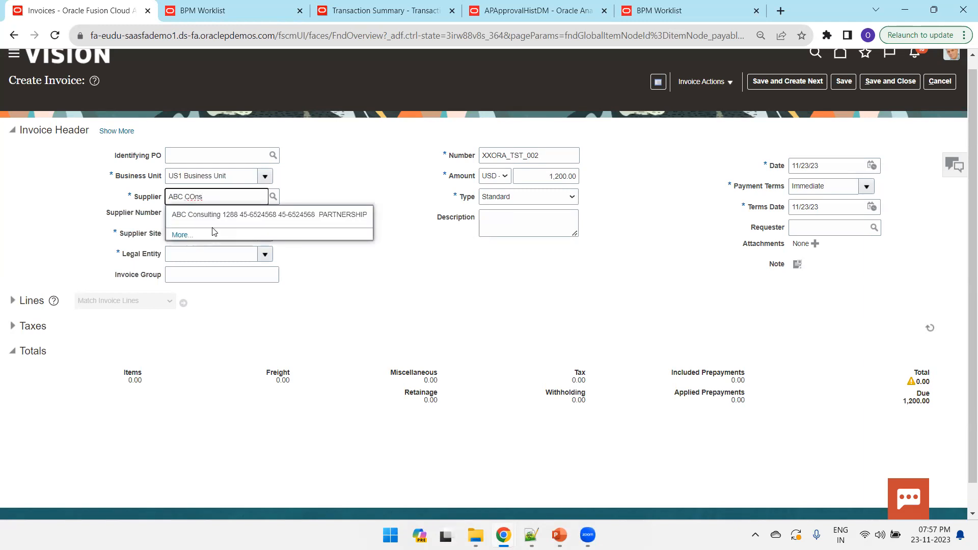
click(212, 230)
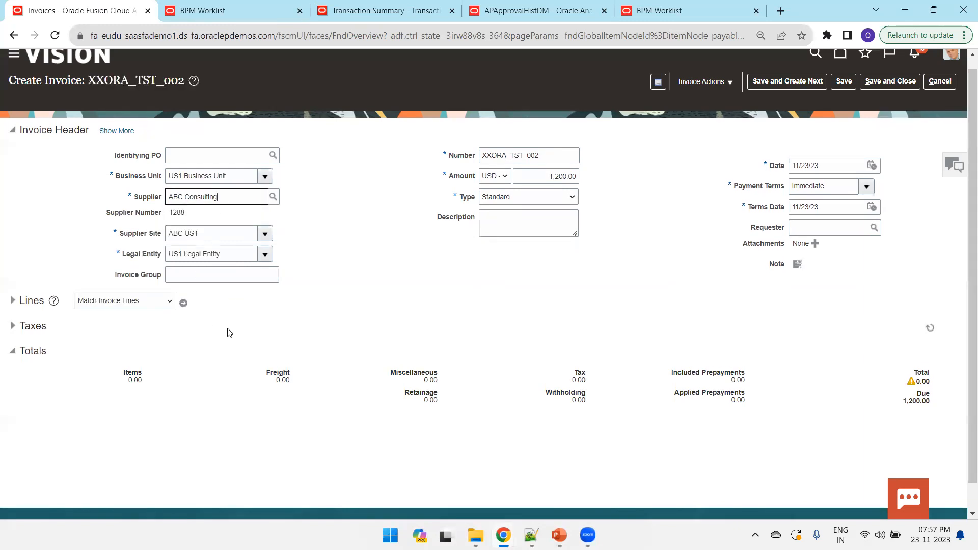
Expand the lines of invoice XXORA_TST_002 and set the amount of item line 1 to 1,200
click(17, 303)
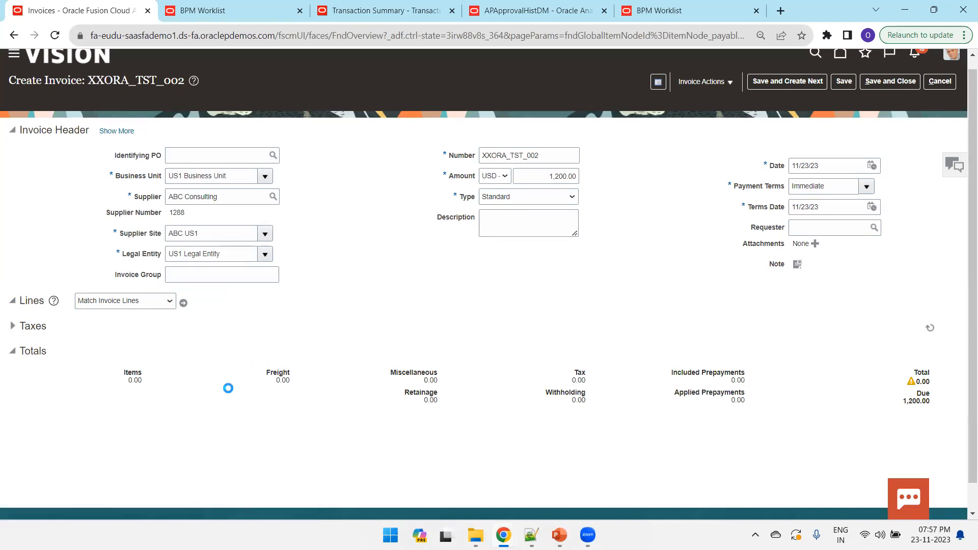
click(166, 407)
text(1200)
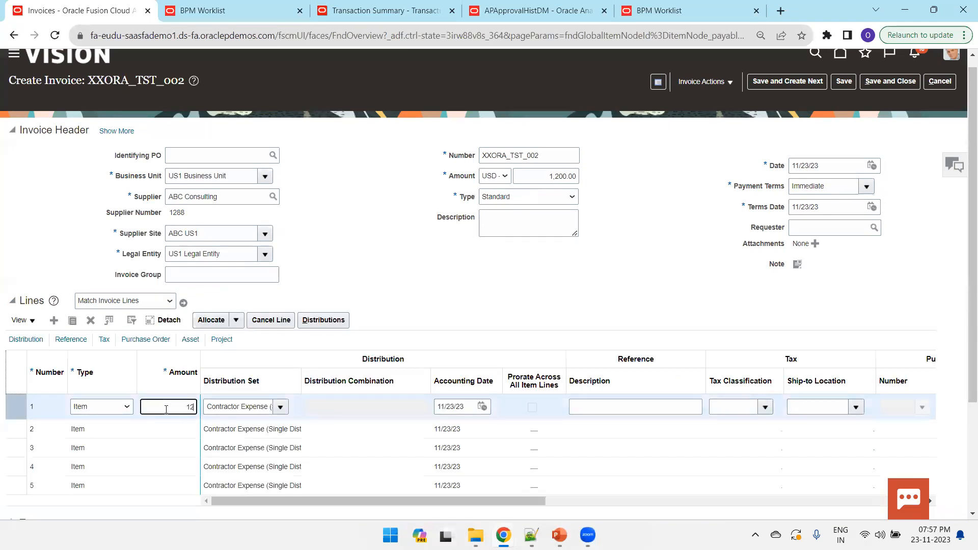
key(Tab)
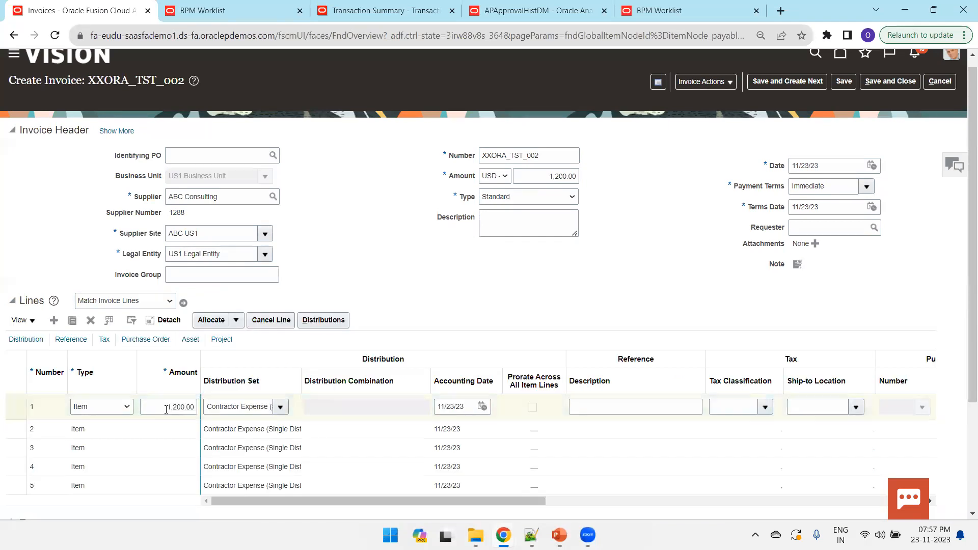
Save invoice XXORA_TST_002, set its header amount to 1,308 USD and continue past the duplicate-invoice warning
key(ctrl+s)
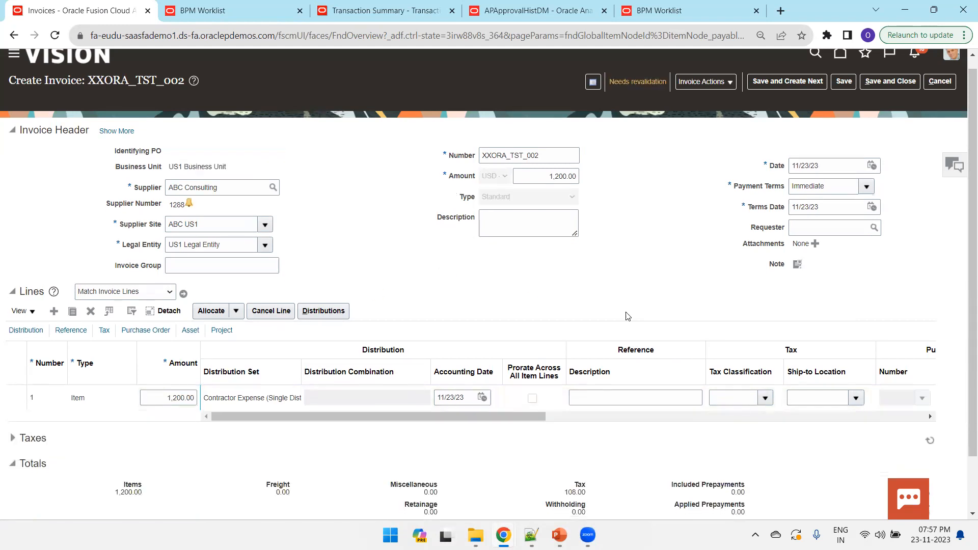
scroll(628, 317, down, 2)
scroll(634, 325, up, 2)
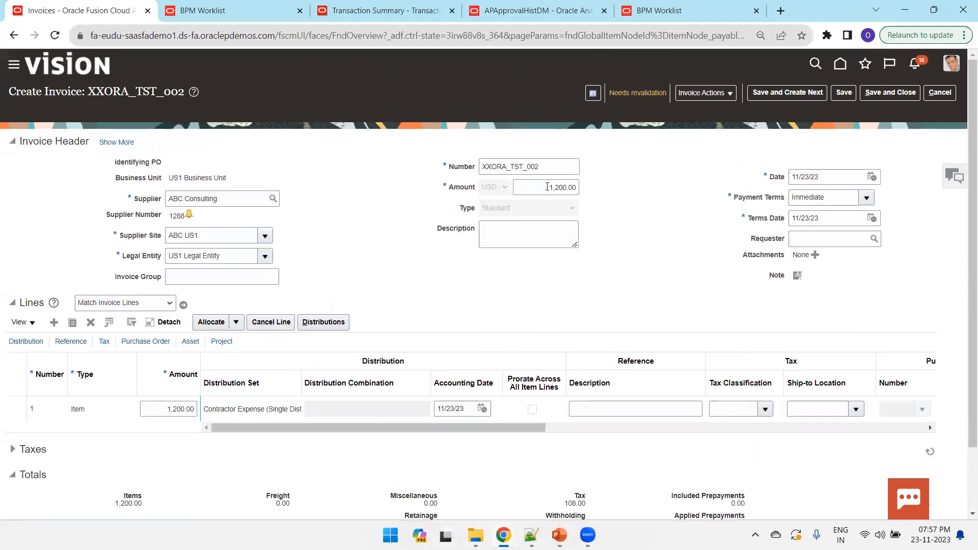
text(1308)
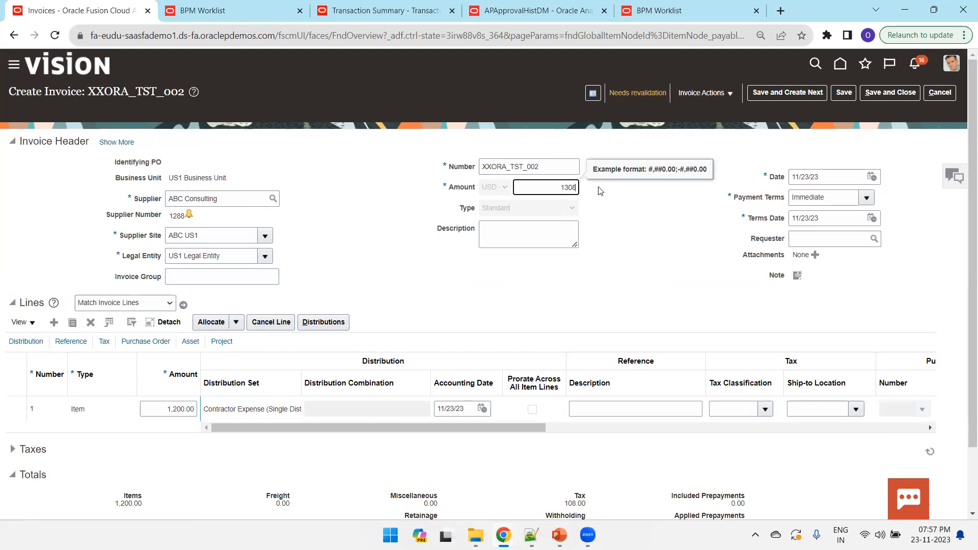
click(600, 191)
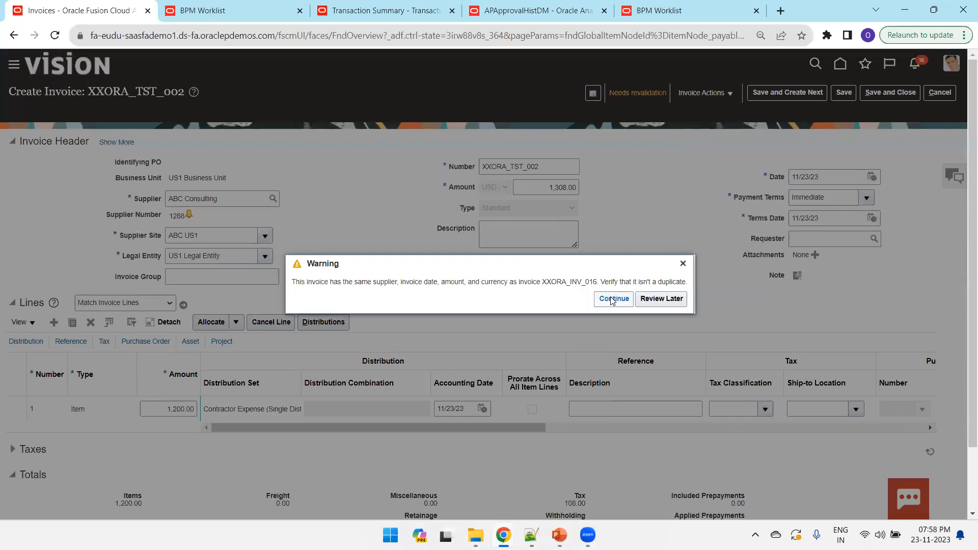
click(612, 300)
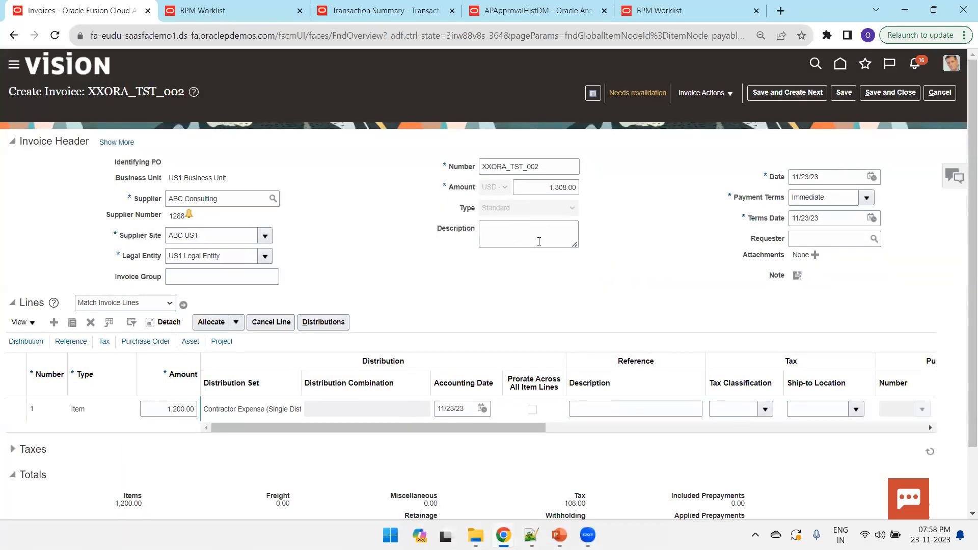
Initiate approval of invoice XXORA_TST_002
scroll(631, 247, down, 2)
scroll(631, 247, up, 2)
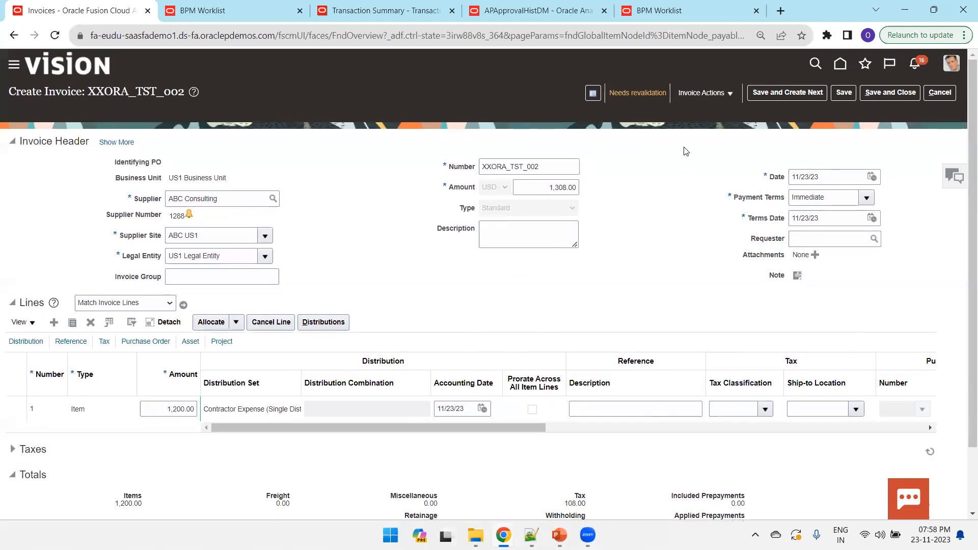
click(713, 94)
mouse_move(748, 216)
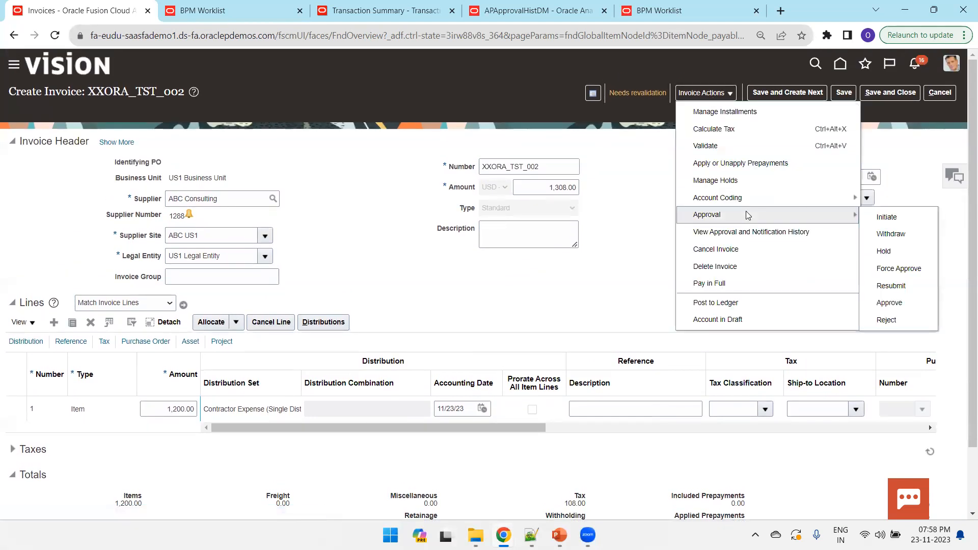
click(901, 217)
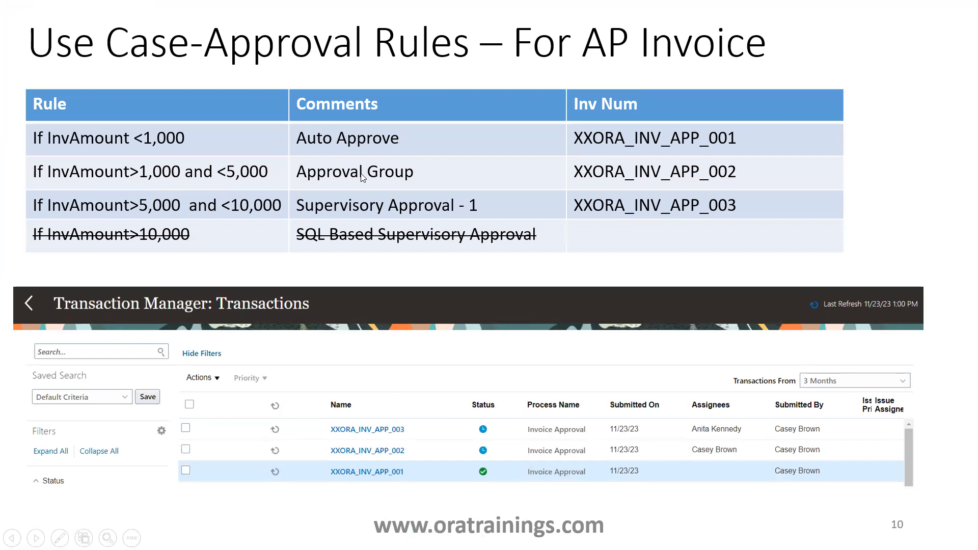
Return from the approval rules slide to the browser and check the XXORA_TST_002 transaction in Transaction Manager
key(alt+Tab)
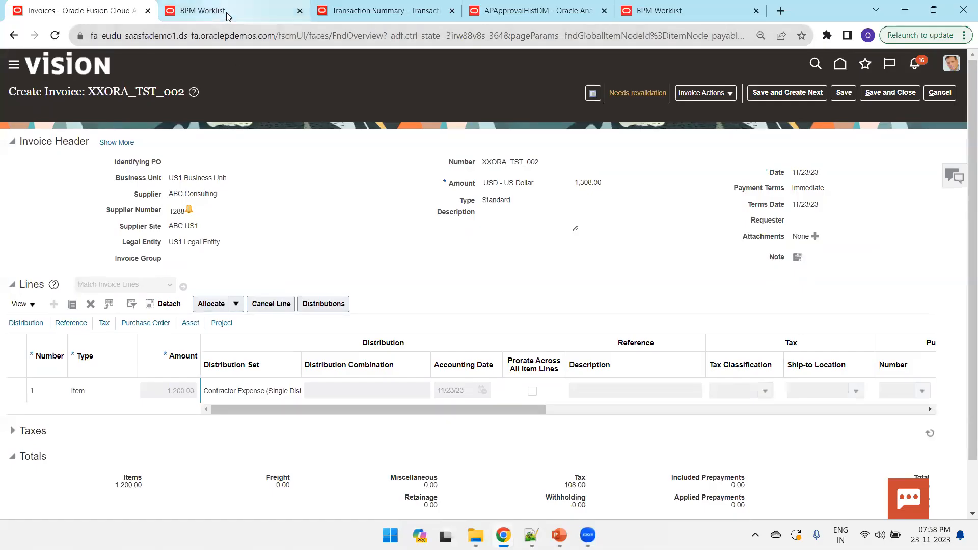
click(224, 11)
click(372, 14)
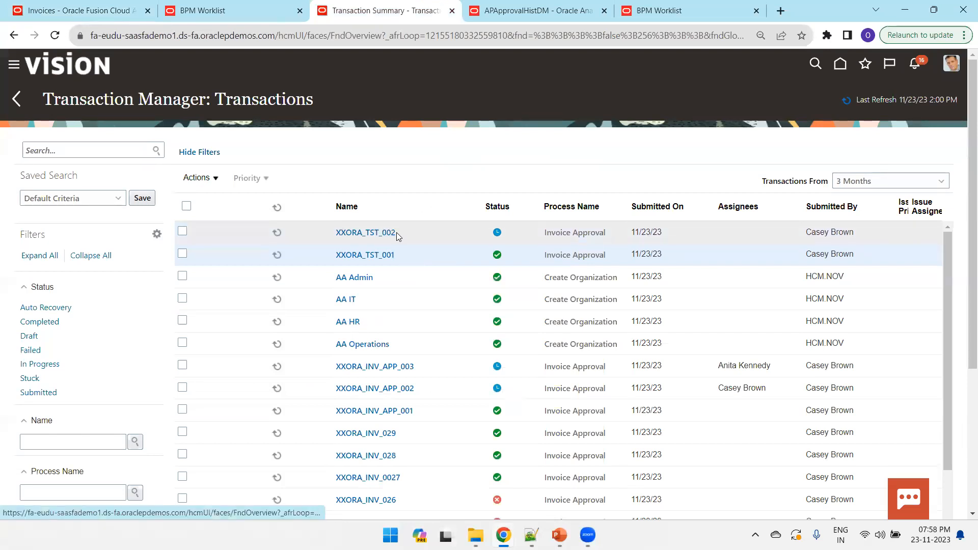
Save and close invoice XXORA_TST_002 in the Invoices work area and start creating a third test invoice
click(95, 4)
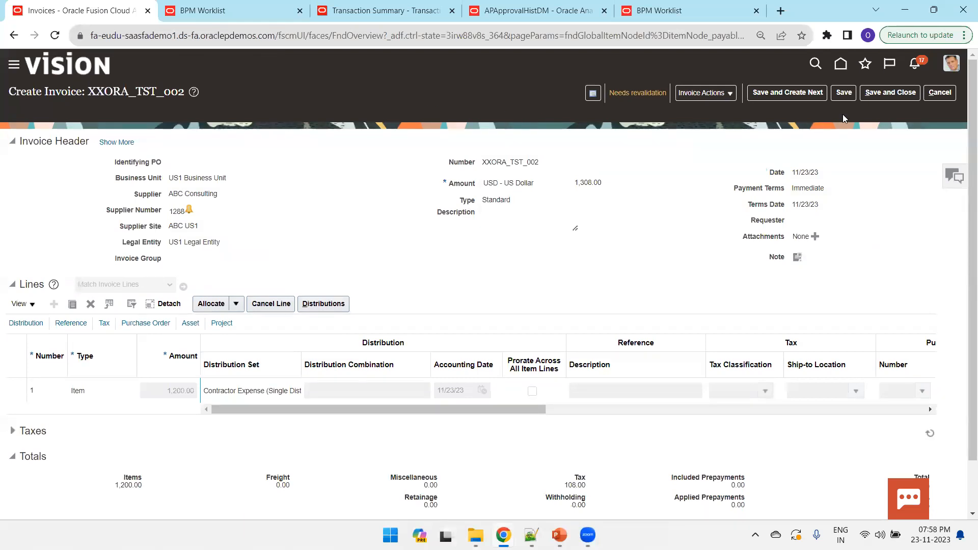
click(877, 95)
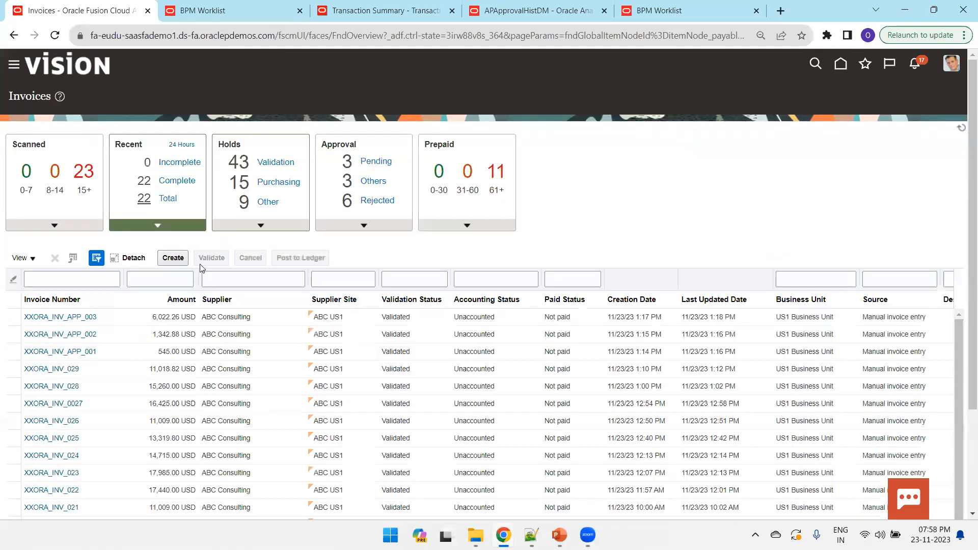
click(176, 259)
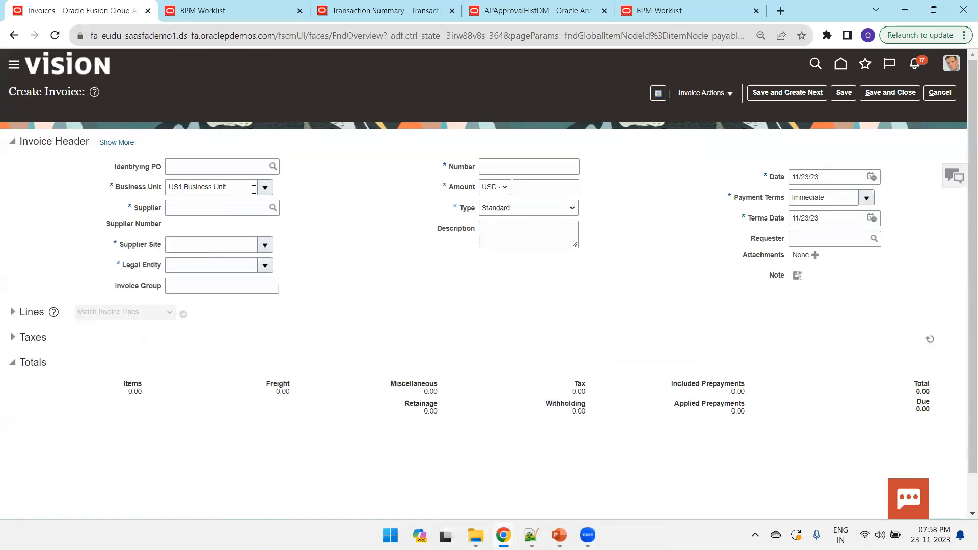
Number the new invoice XXORA_TST_003 and, after checking the approval rules slide, set its amount to 6,500 USD
click(528, 167)
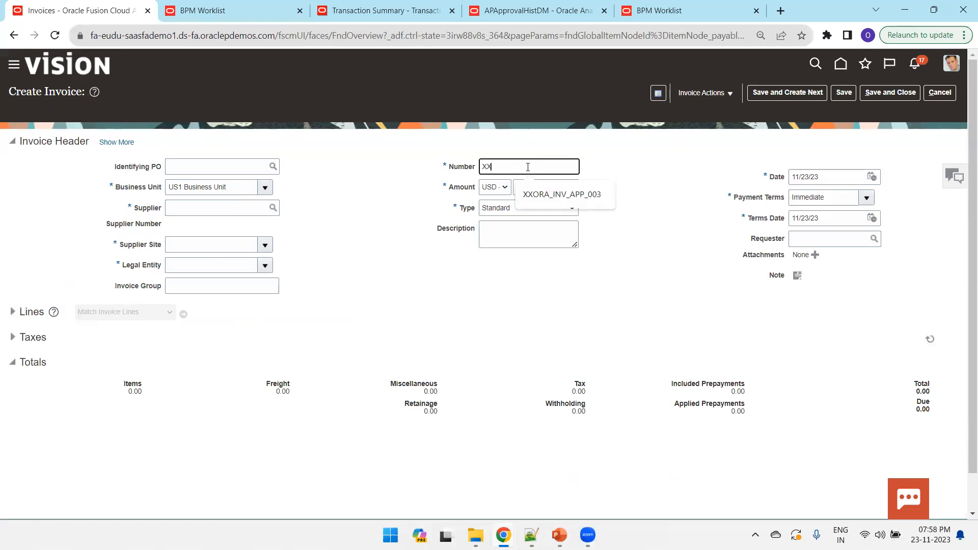
text(XXORA_TST_003)
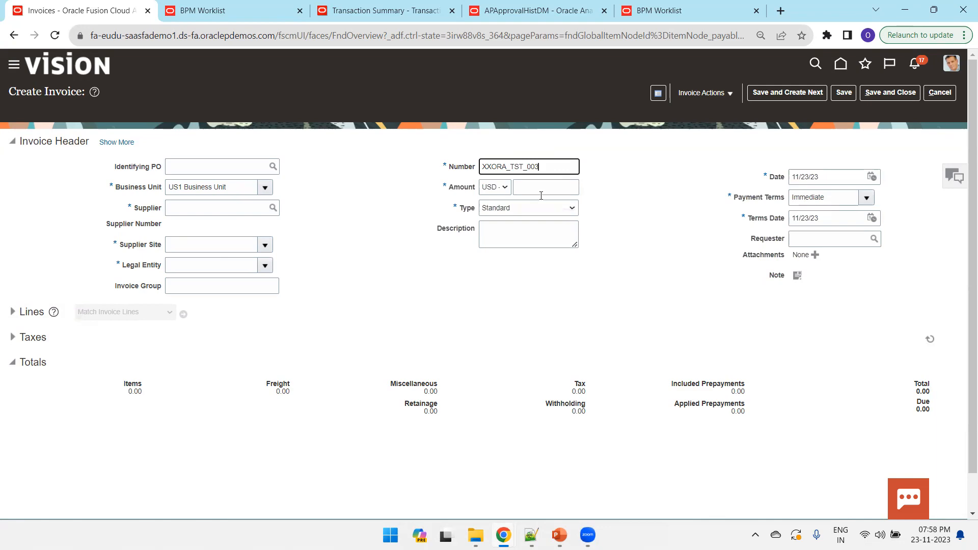
click(541, 194)
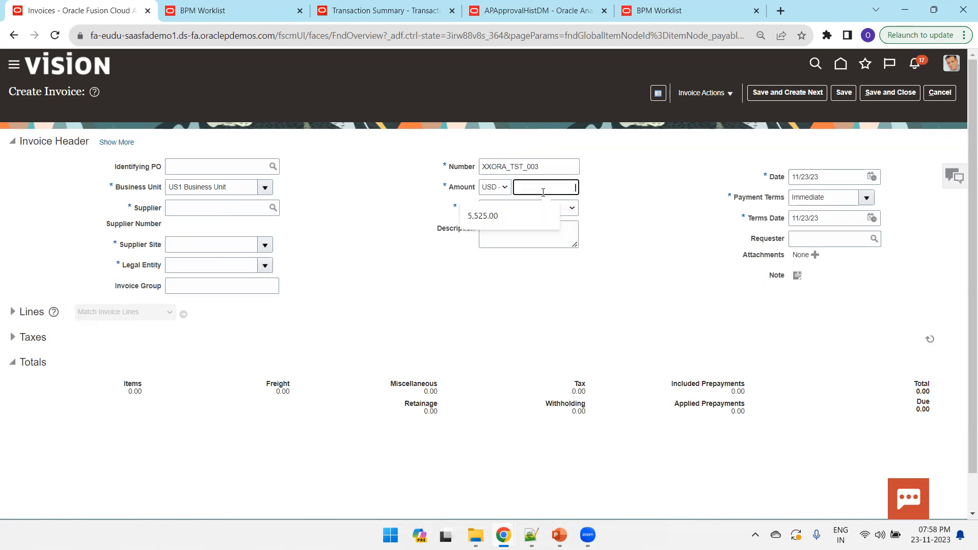
key(alt+Tab)
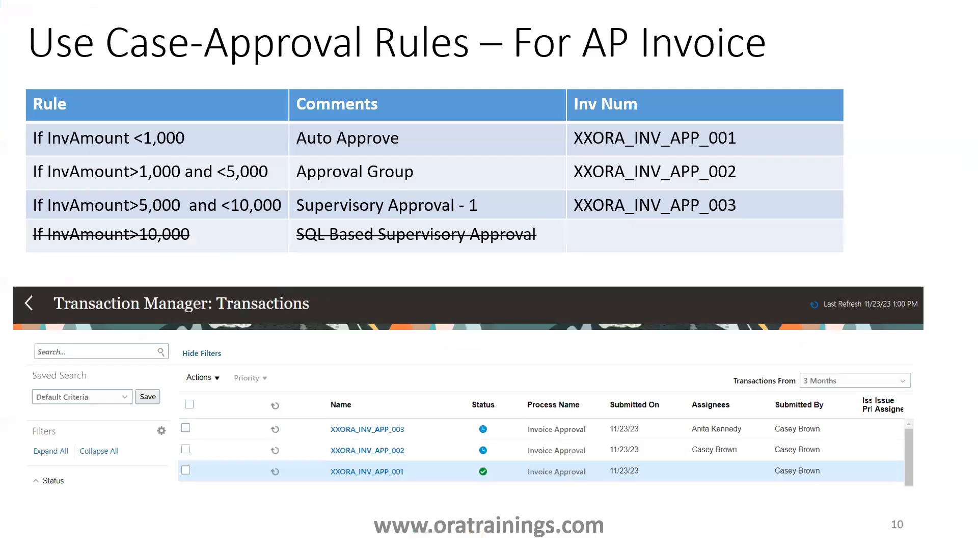
key(alt+Tab)
text(6,500)
key(Tab)
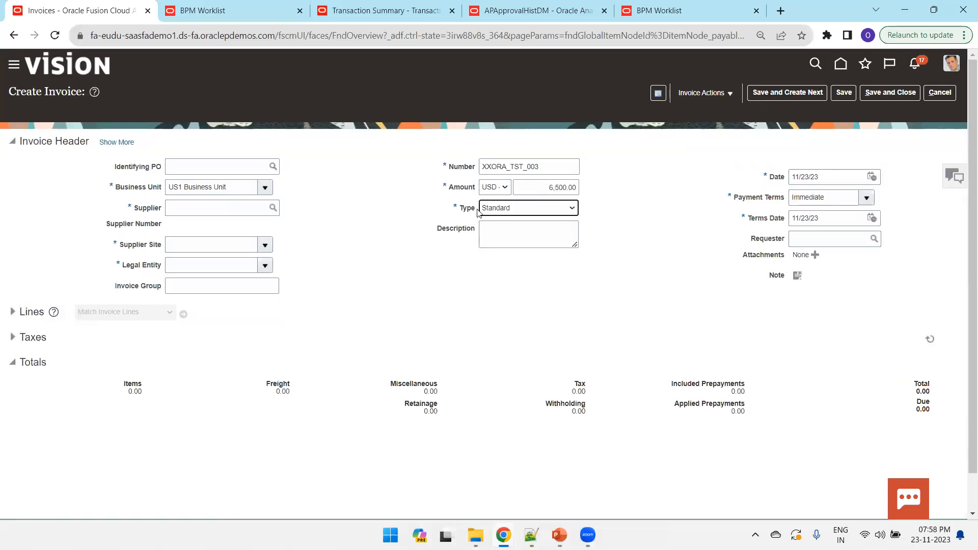
Choose ABC Consulting as the supplier and save the invoice with item line 1 set to 6,500
click(211, 209)
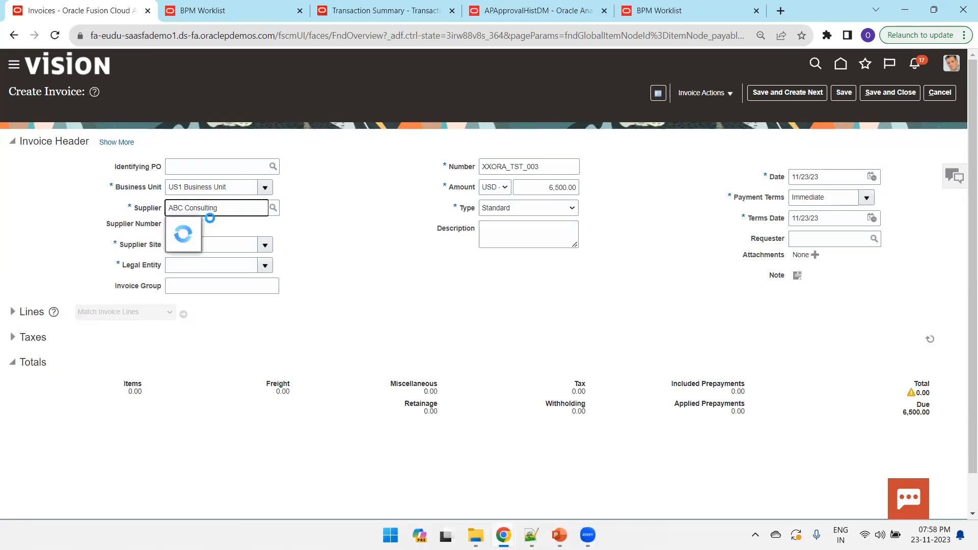
click(207, 226)
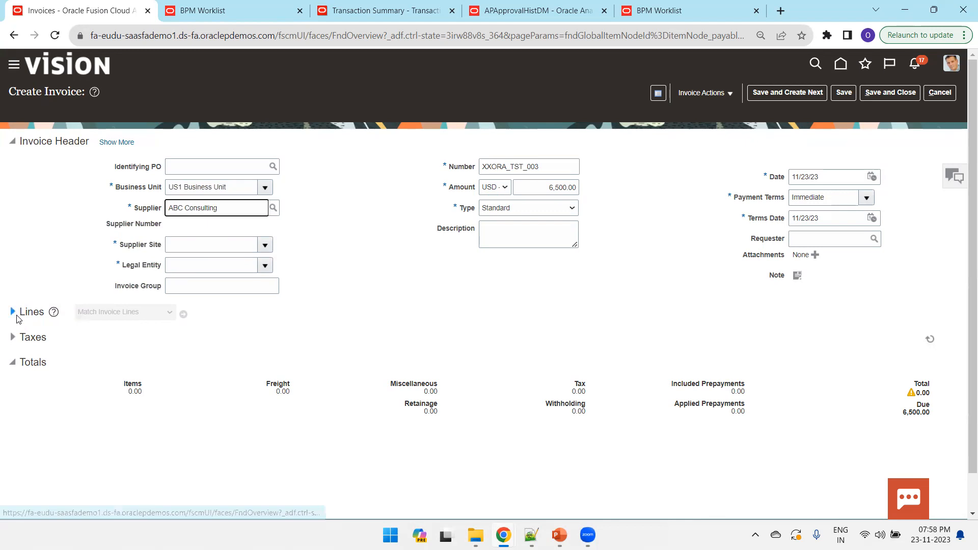
click(16, 312)
click(149, 417)
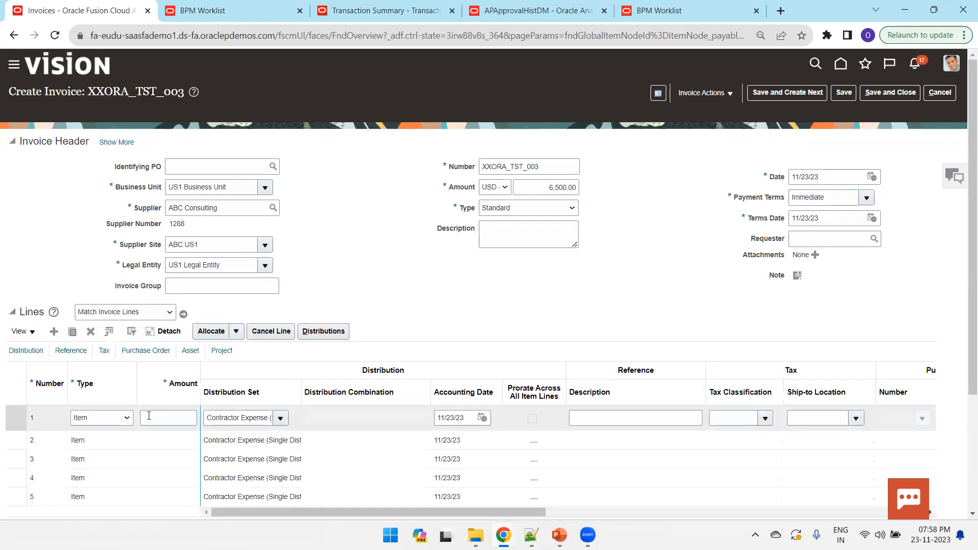
text(6500)
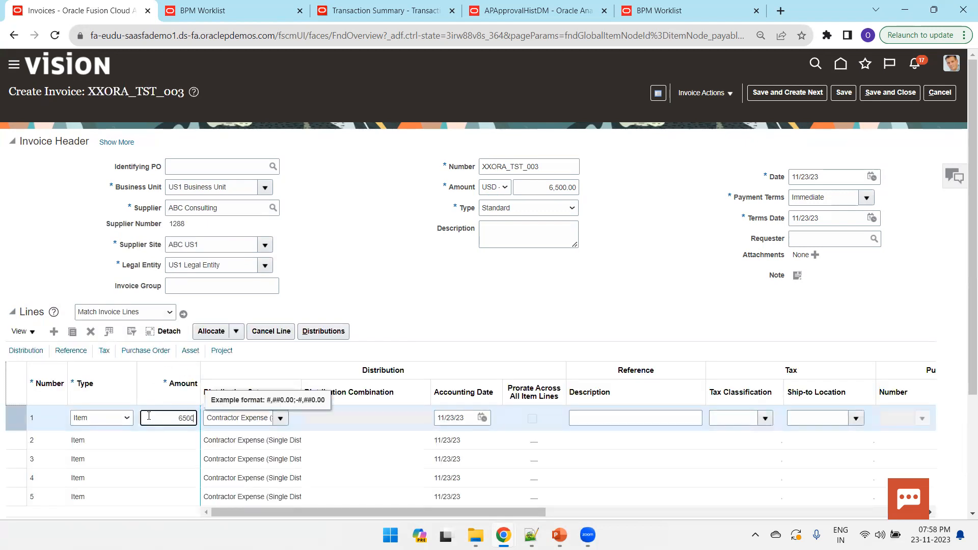
key(Tab)
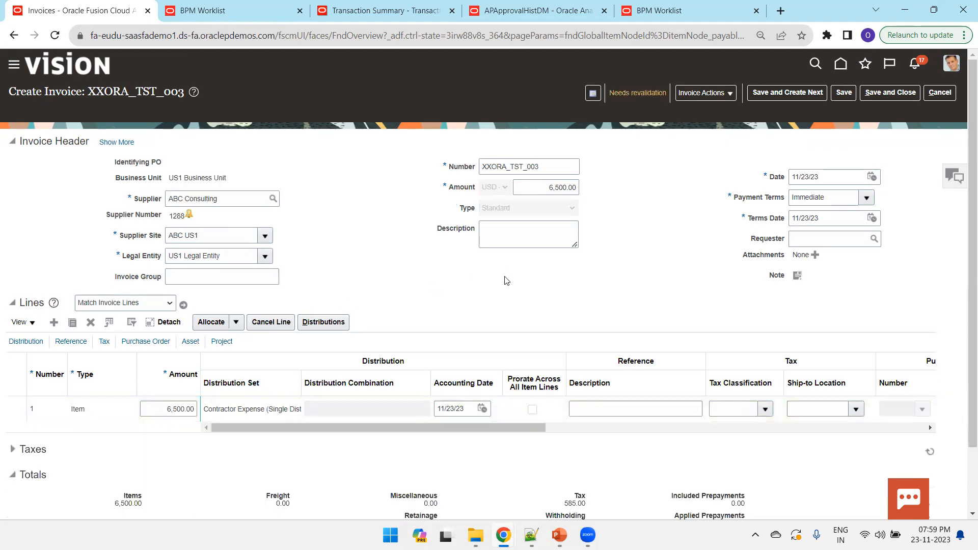
Set the header amount of invoice XXORA_TST_003 to 7,085 USD and validate the invoice
scroll(505, 276, down, 2)
scroll(505, 281, up, 2)
double_click(543, 187)
text(7,085)
key(Tab)
Initiate approval of invoice XXORA_TST_003
click(721, 97)
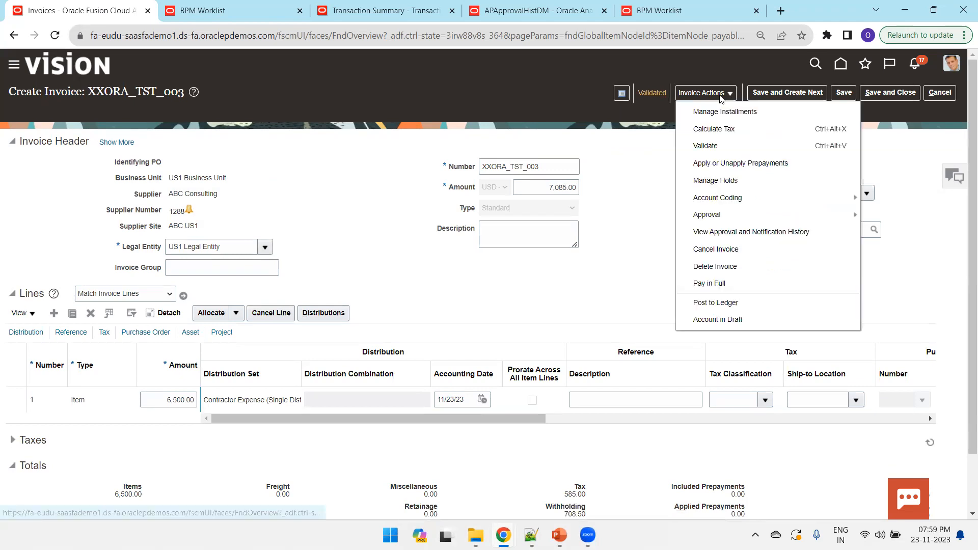
mouse_move(713, 215)
click(881, 214)
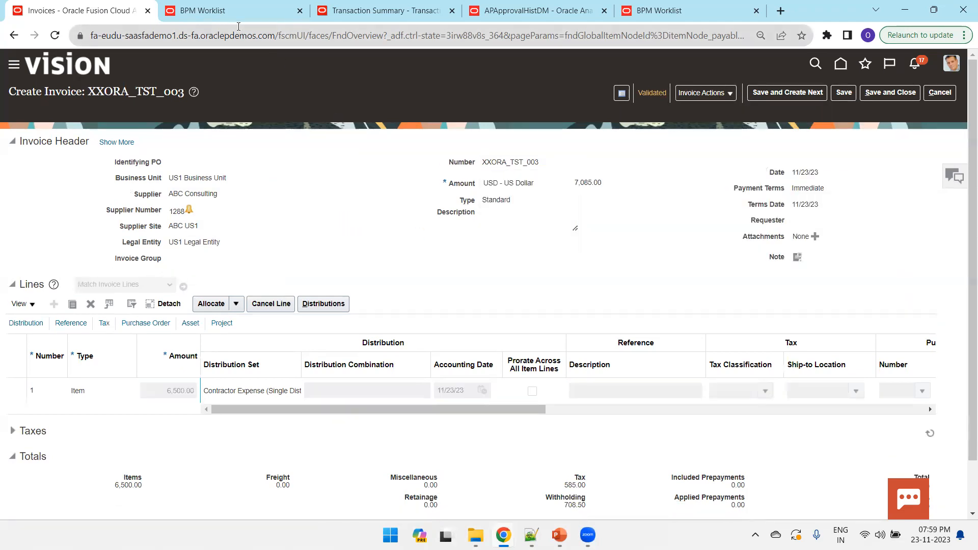
Rerun the transaction search in Transaction Manager and check the status and assignees of XXORA_TST_002 and XXORA_TST_003
click(236, 9)
click(382, 10)
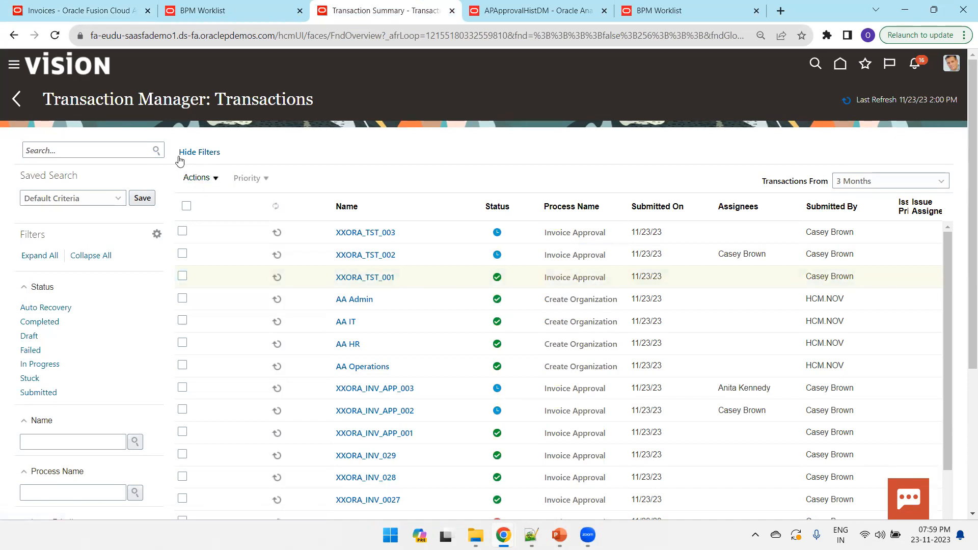
click(156, 150)
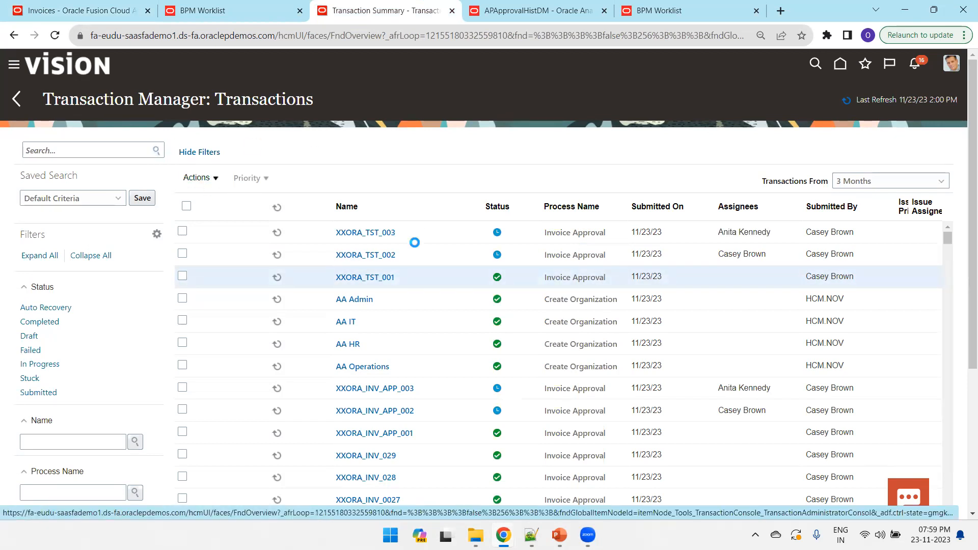
mouse_move(503, 535)
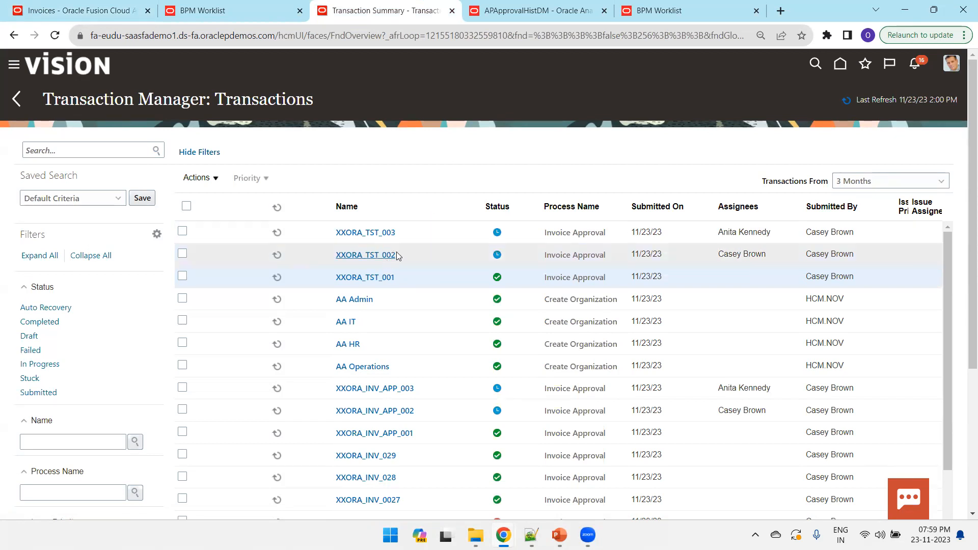
Copy the base URL from the BPM Worklist address and open the Oracle Fusion home page in a new browser tab
key(ctrl+5)
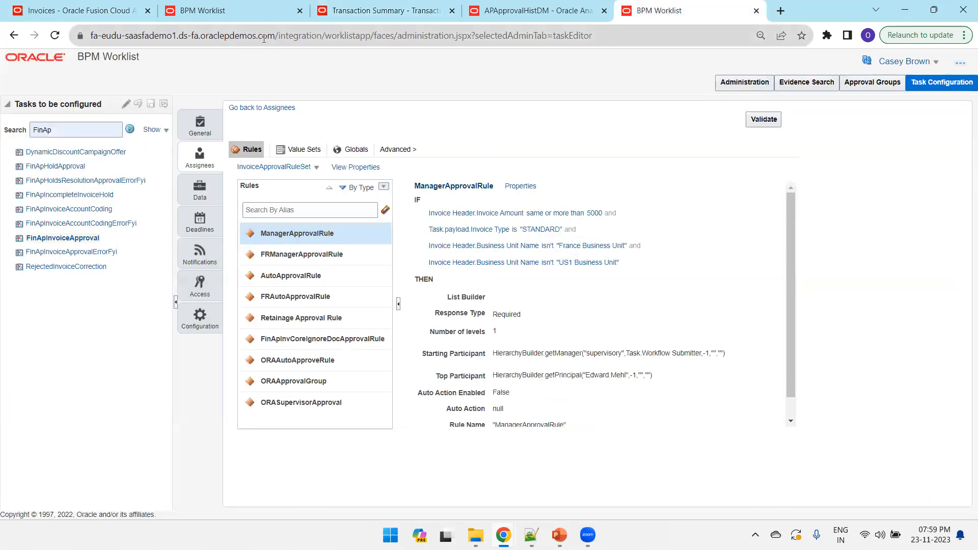
drag(279, 38, 69, 37)
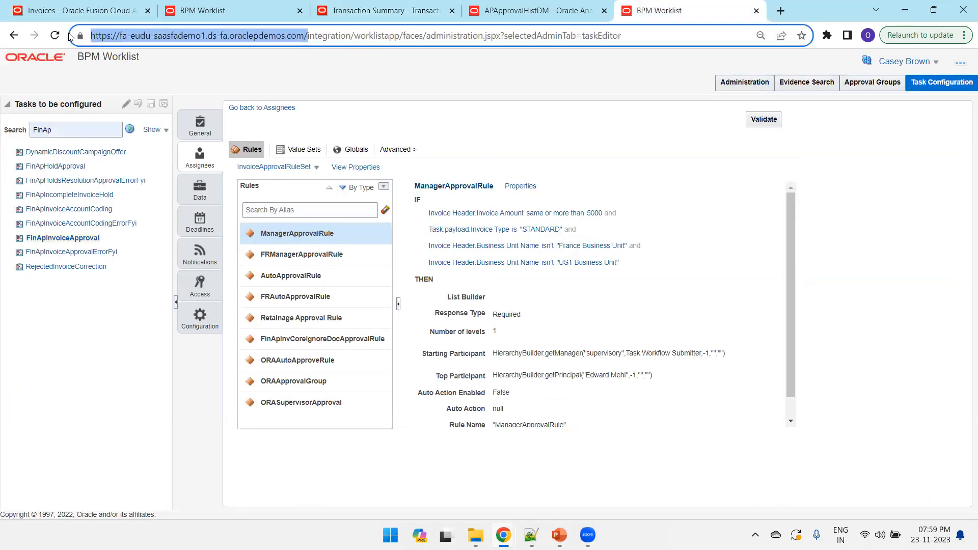
key(ctrl+c)
key(ctrl+t)
key(ctrl+v)
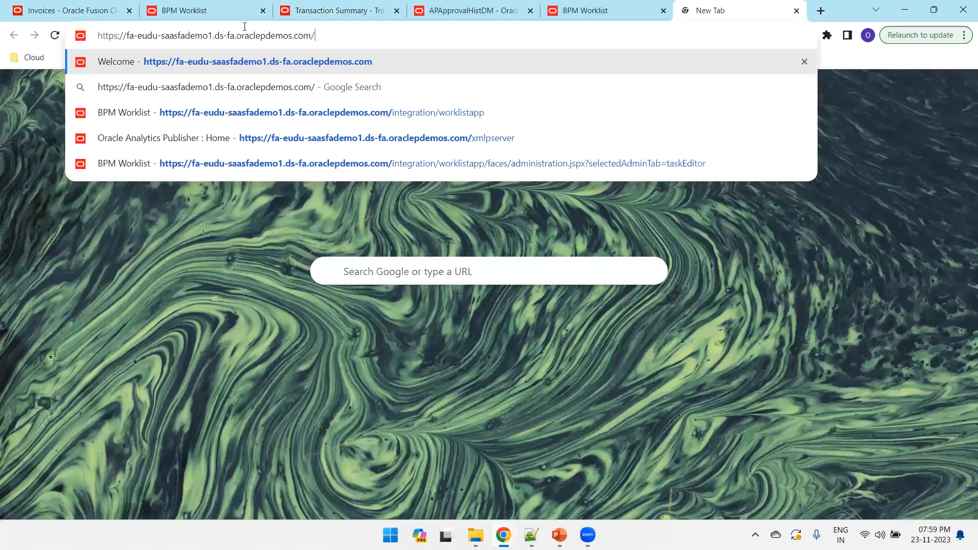
key(Return)
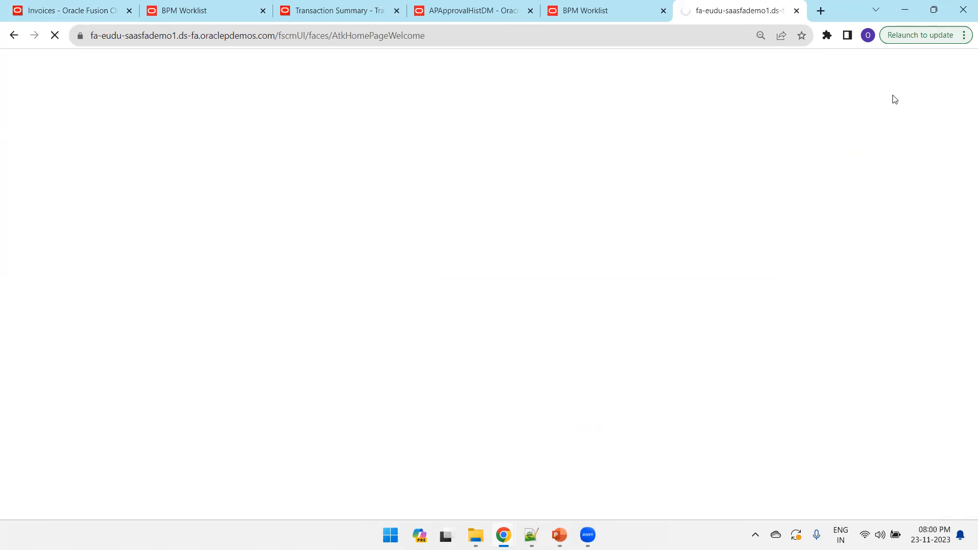
Approve invoice XXORA_TST_002 from the notifications and switch to the incognito Chrome window
click(920, 71)
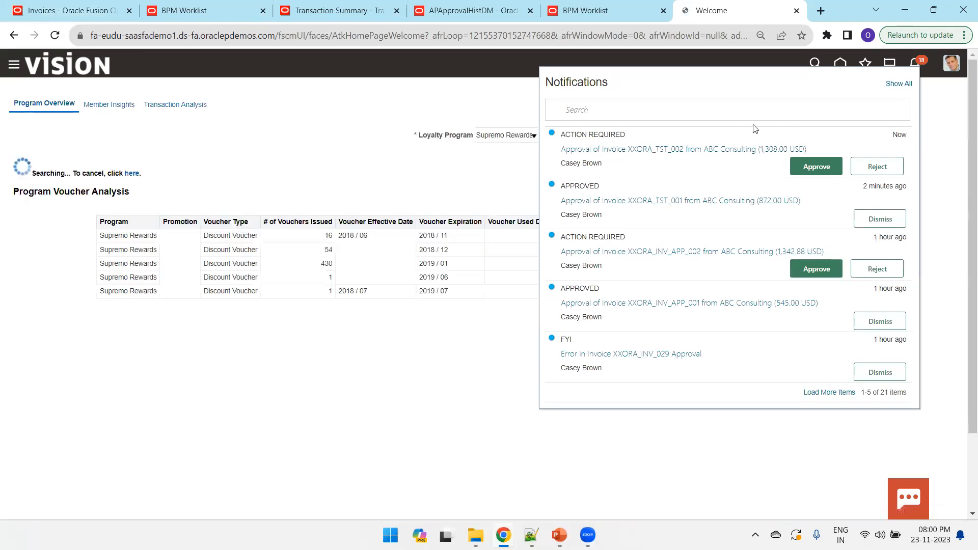
click(814, 167)
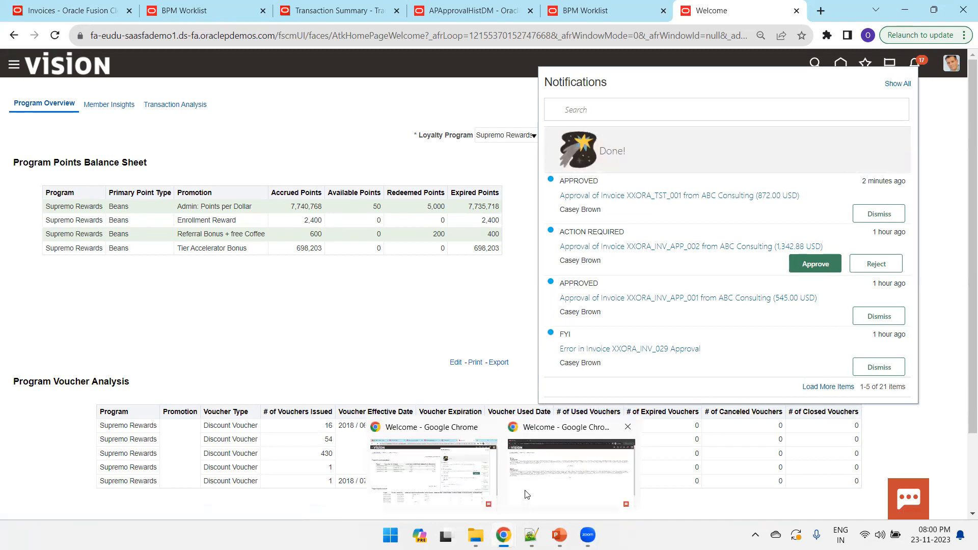
click(528, 489)
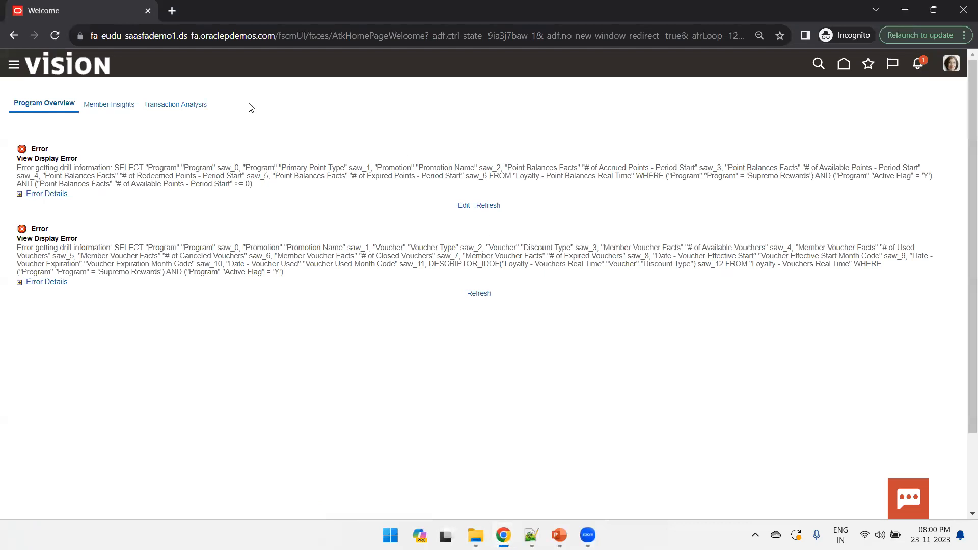
Reload the home page and approve invoice XXORA_TST_003 from the pending notifications
click(57, 36)
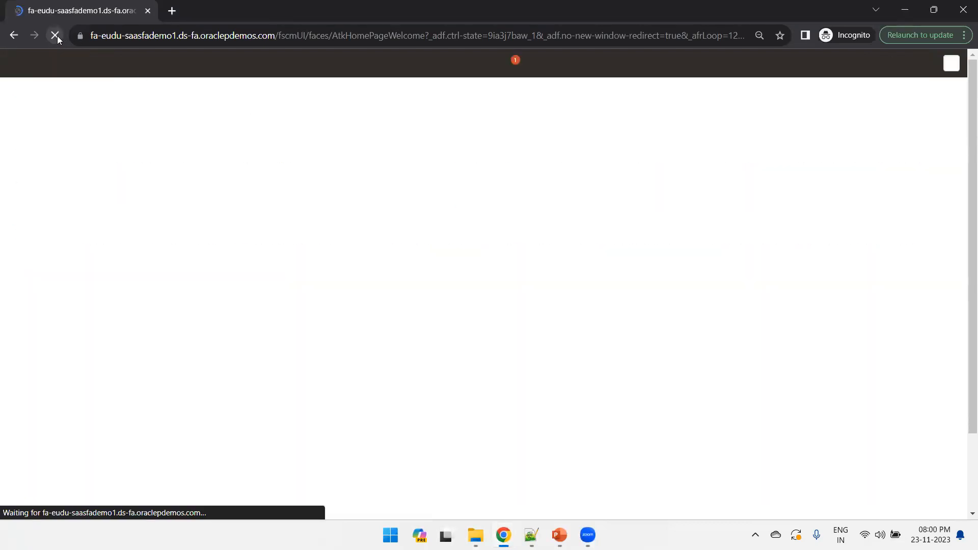
click(953, 64)
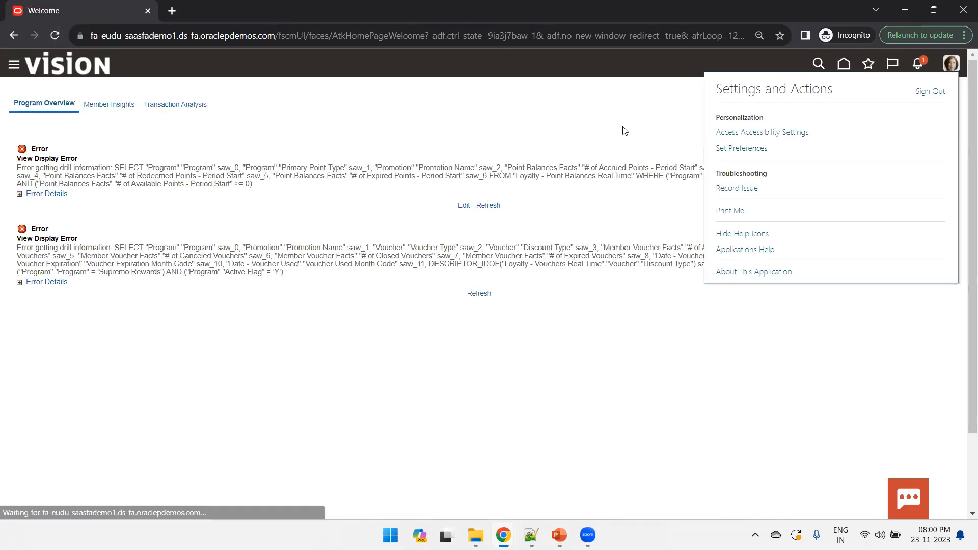
click(665, 99)
click(920, 64)
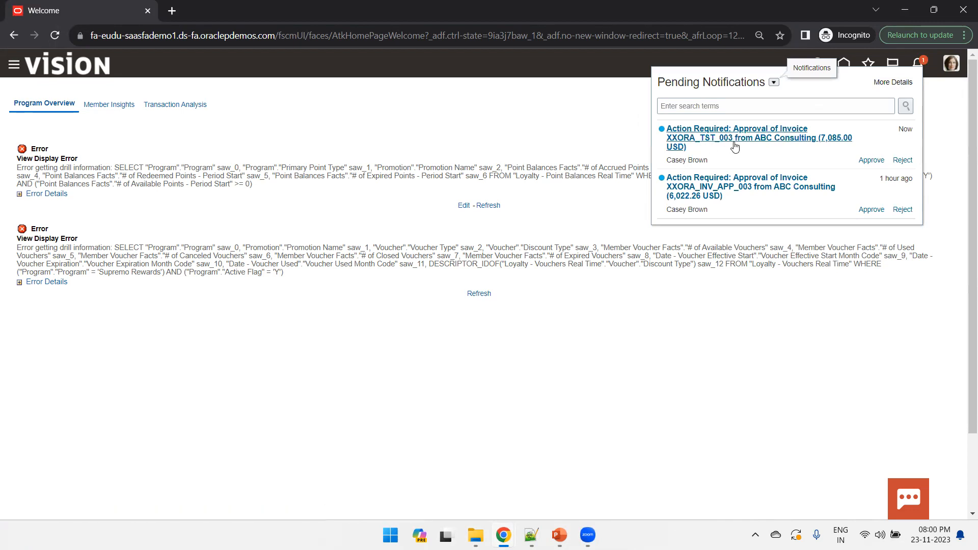
click(875, 160)
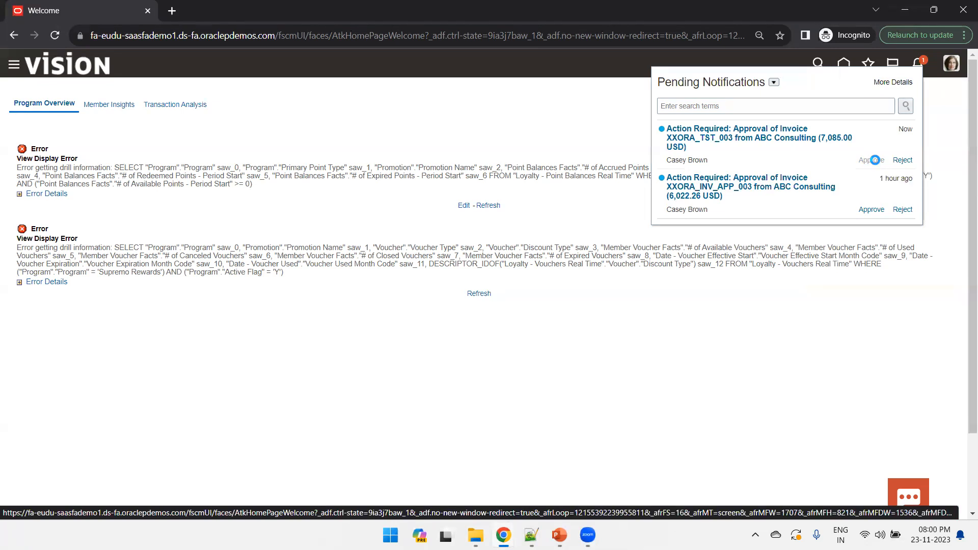
Switch to the main Chrome window and check the approval histories of XXORA_TST_003 and XXORA_TST_002 in Transaction Manager
key(alt+Tab)
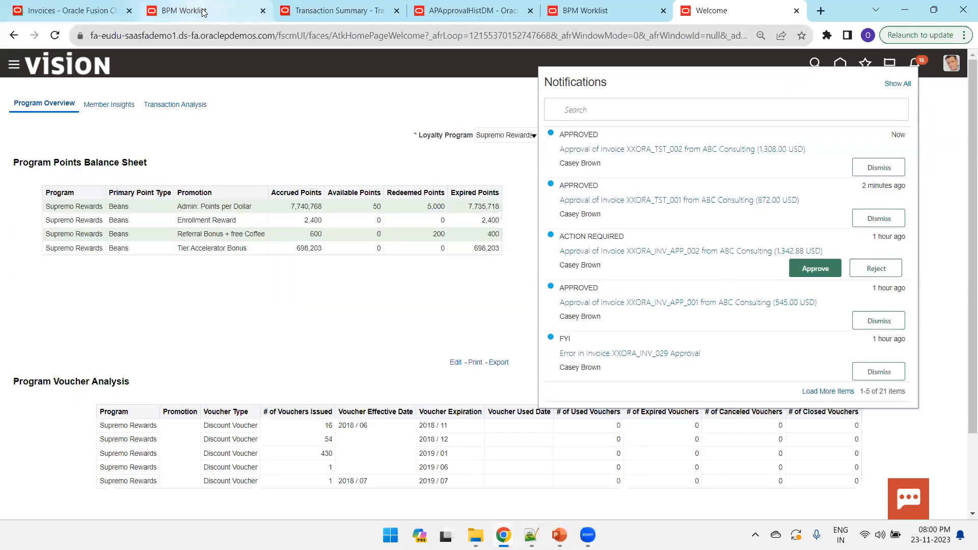
click(196, 12)
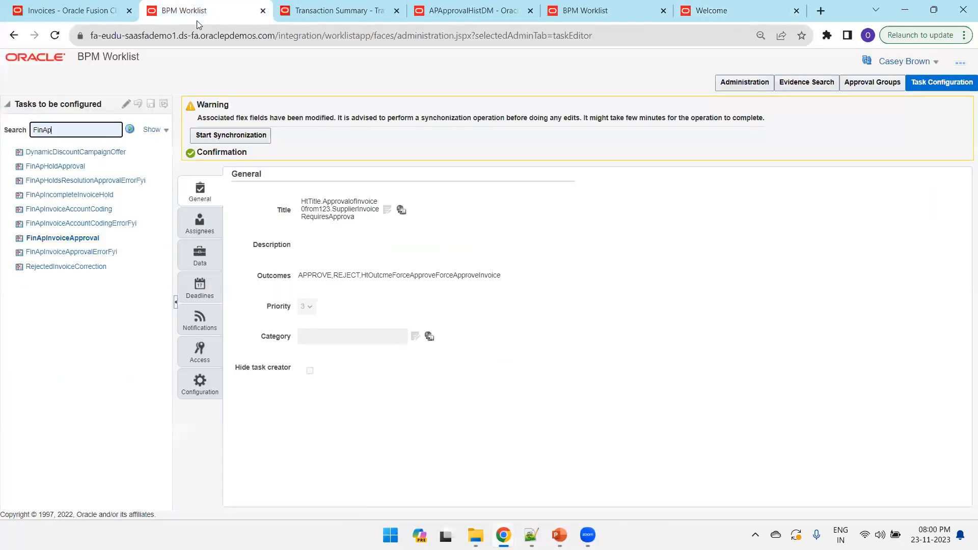
click(321, 11)
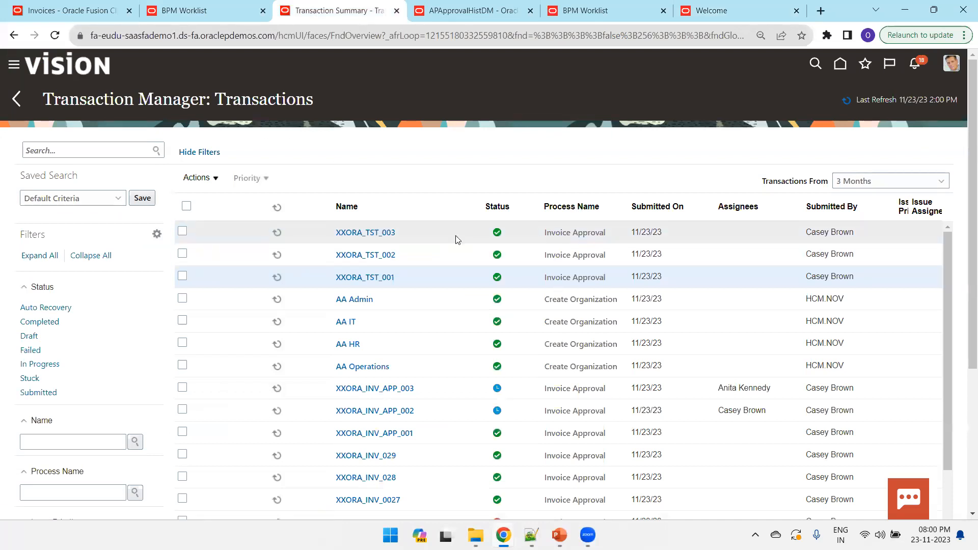
click(359, 233)
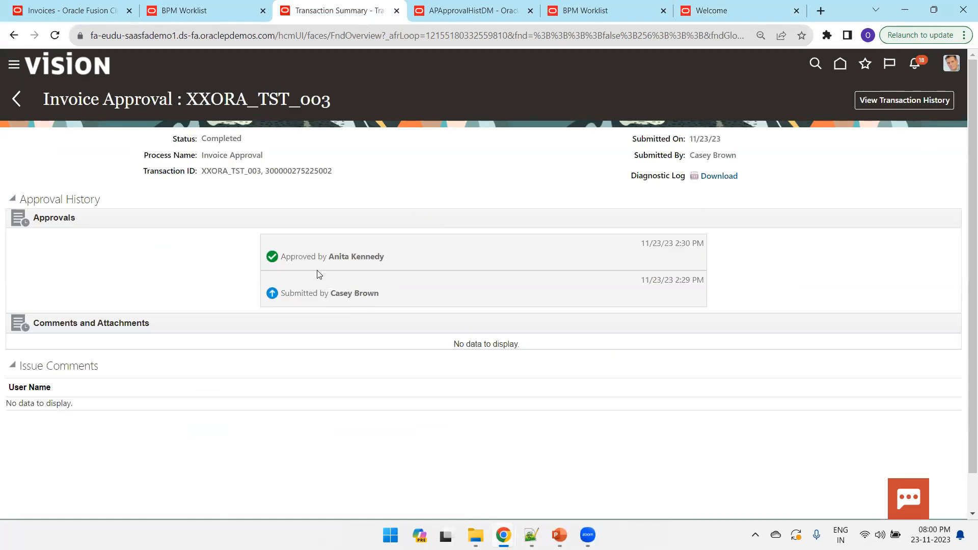
click(17, 99)
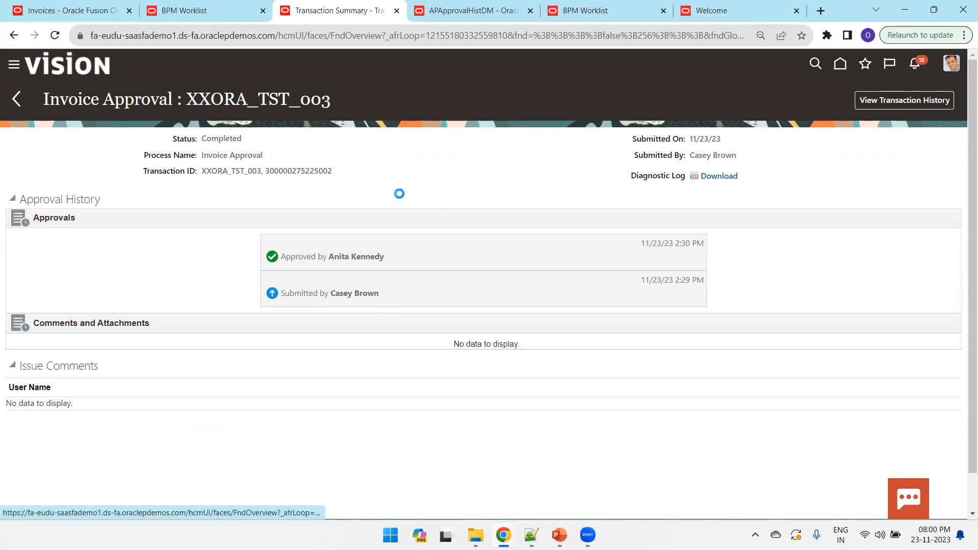
click(362, 256)
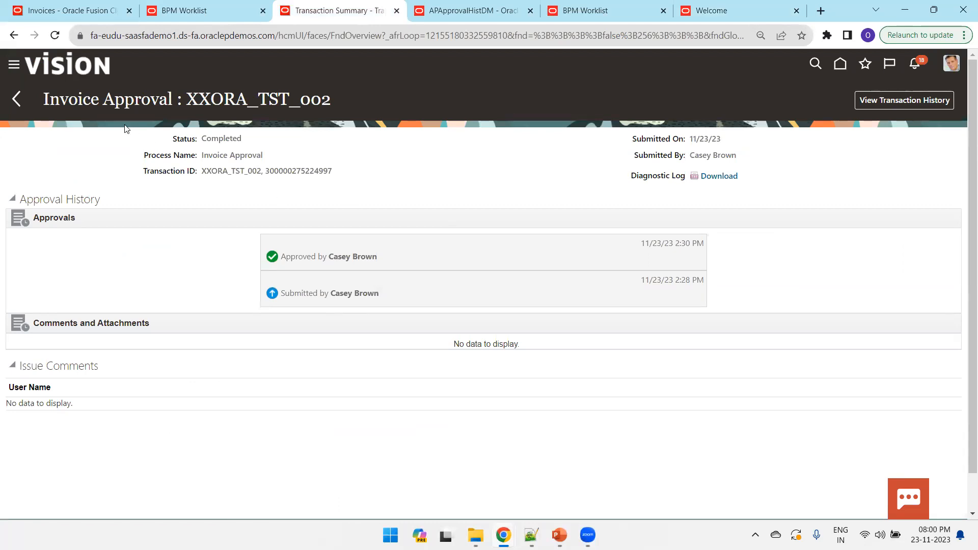
click(16, 98)
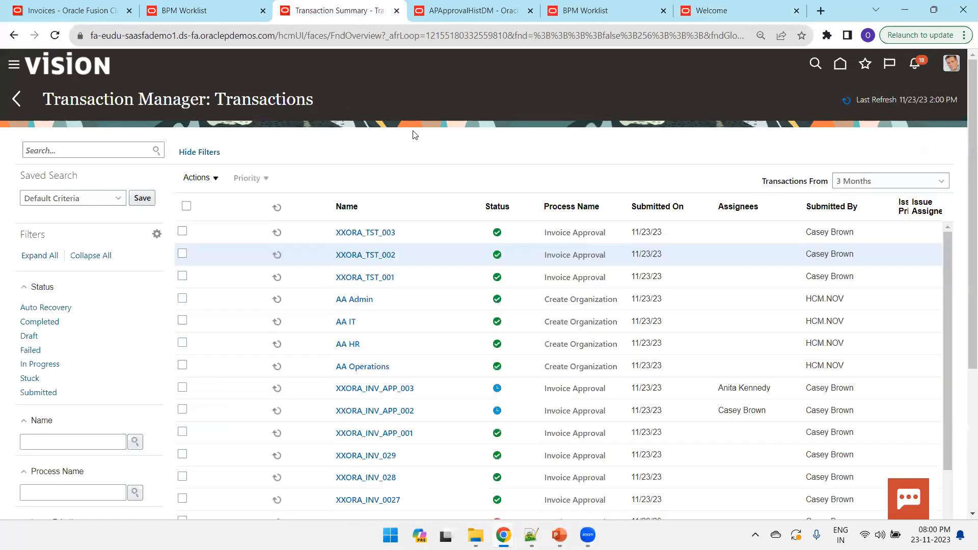
Switch to the PowerPoint slide show, review the slides through Approval History- Status - BIP, and end the show
mouse_move(577, 531)
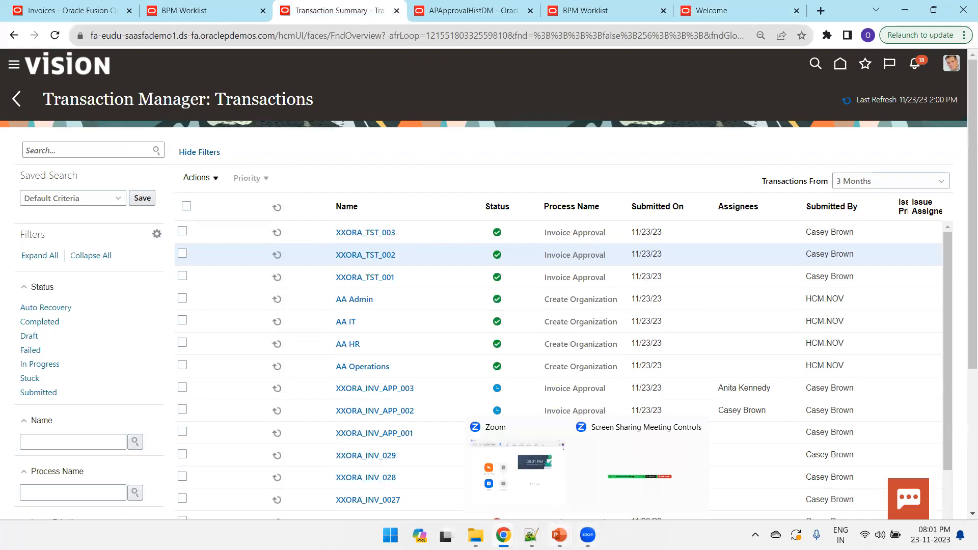
click(583, 483)
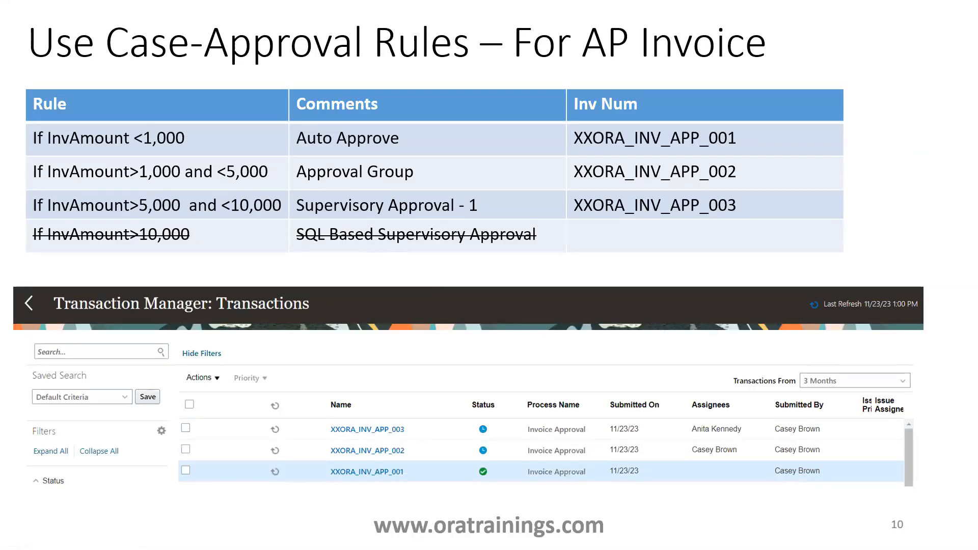
key(Right)
key(Right)
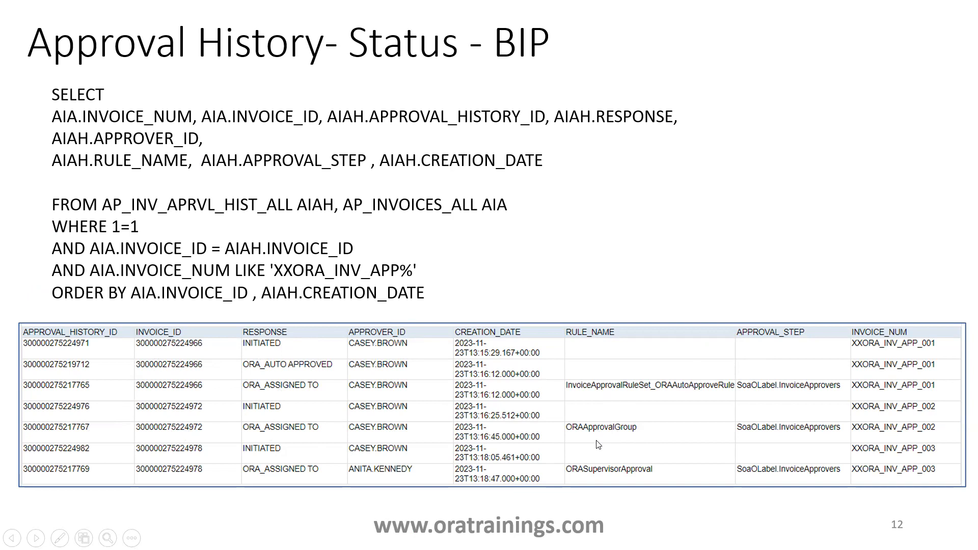
key(Right)
key(Left)
key(Escape)
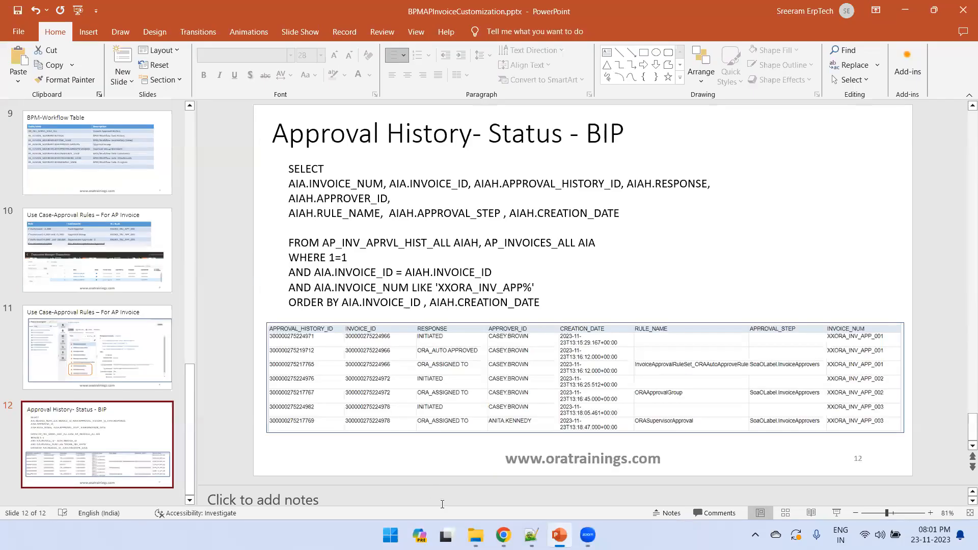
Return to the APApprovalHistDM data model in Chrome, examine the WFTask data set's SQL query, and close it without changes
mouse_move(503, 534)
click(428, 469)
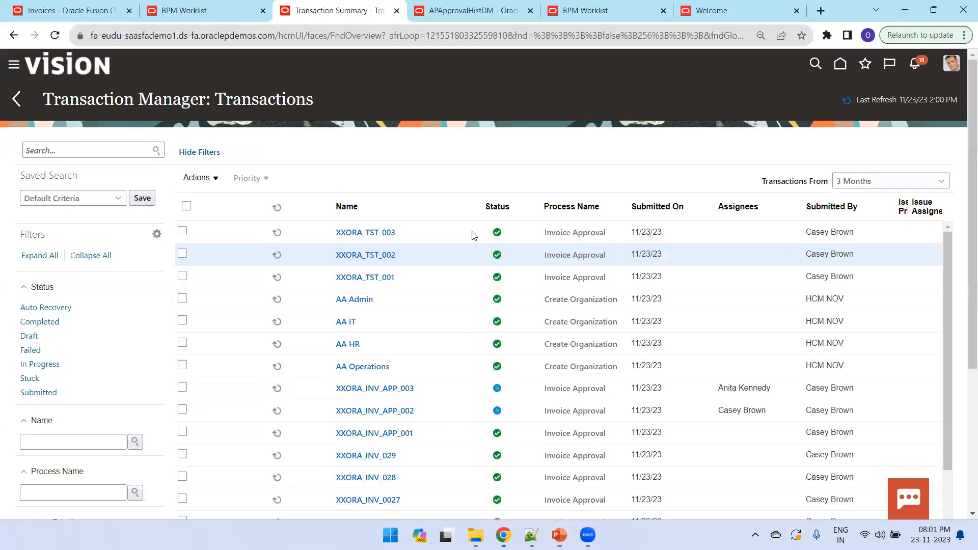
click(519, 11)
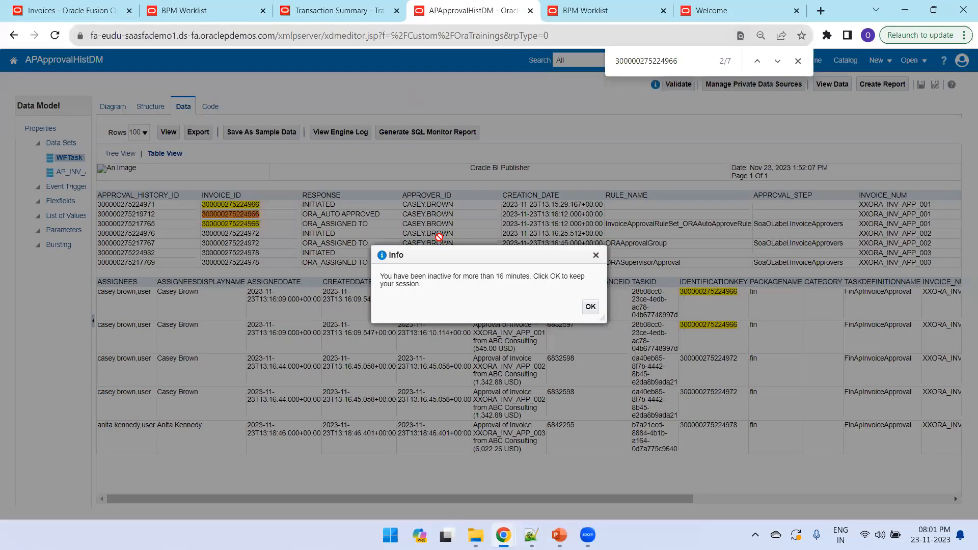
click(590, 306)
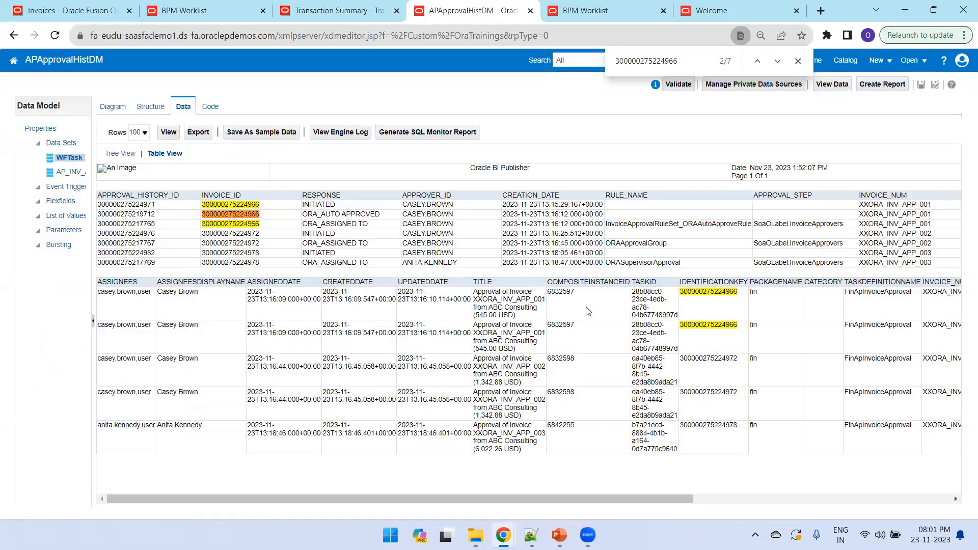
click(113, 106)
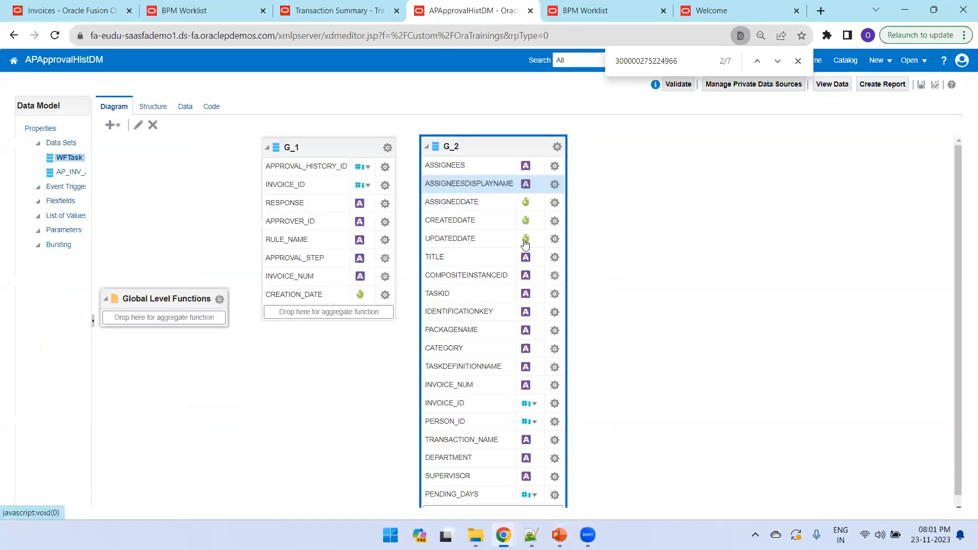
click(138, 125)
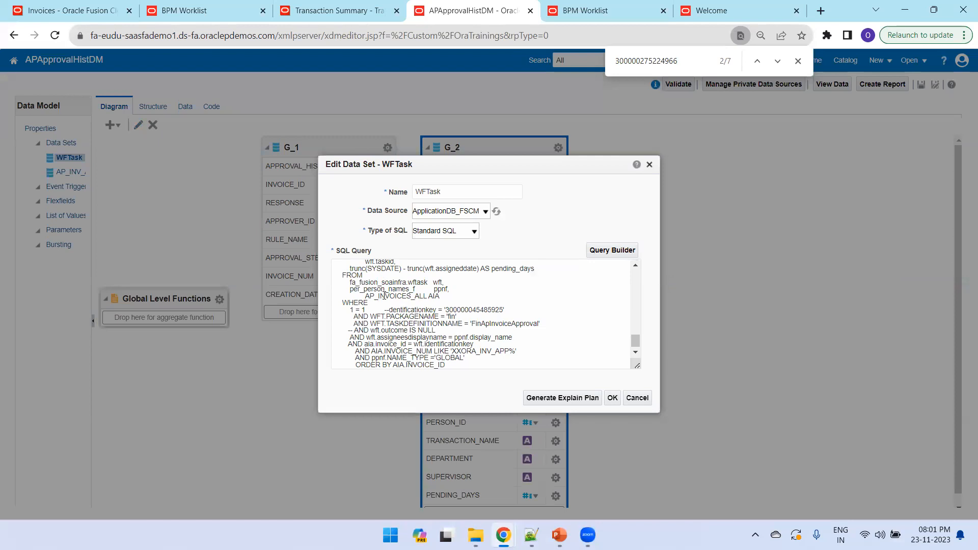
double_click(407, 282)
click(500, 291)
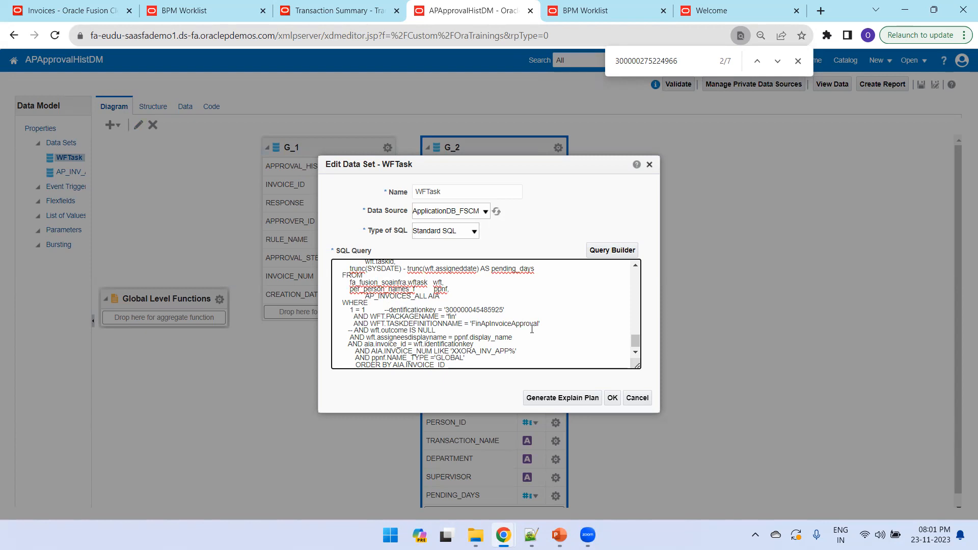
click(798, 61)
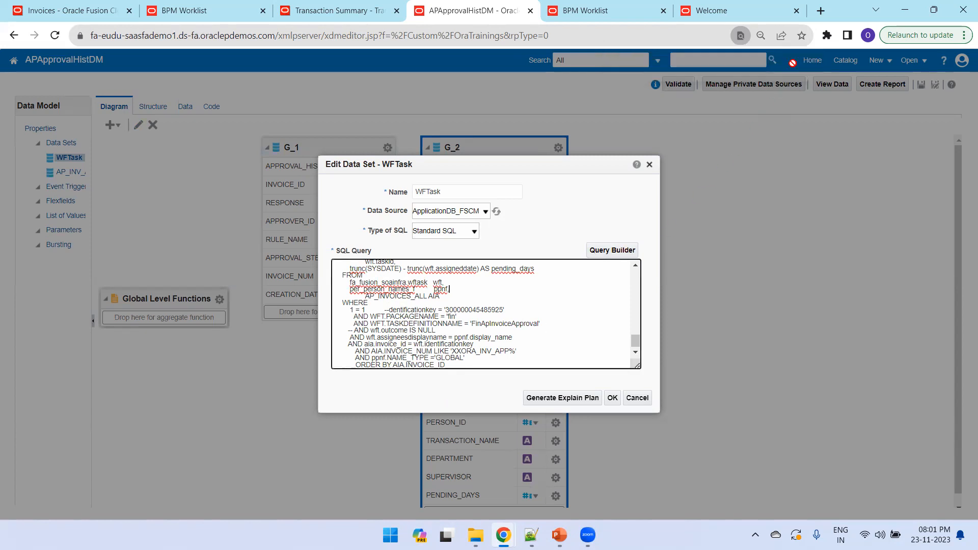
click(638, 398)
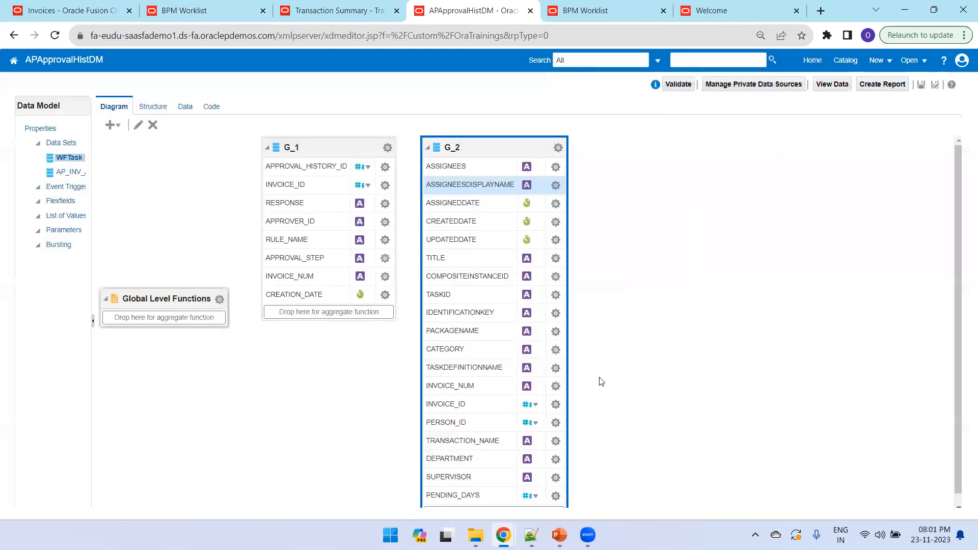
Try to view the output data of the APApprovalHistDM data model and reload the page
click(186, 109)
click(169, 130)
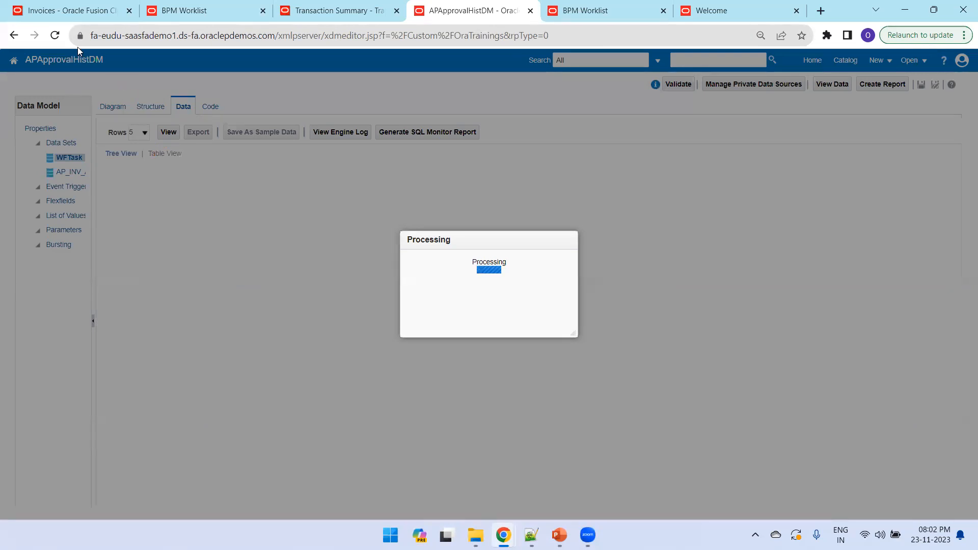
click(55, 35)
click(549, 109)
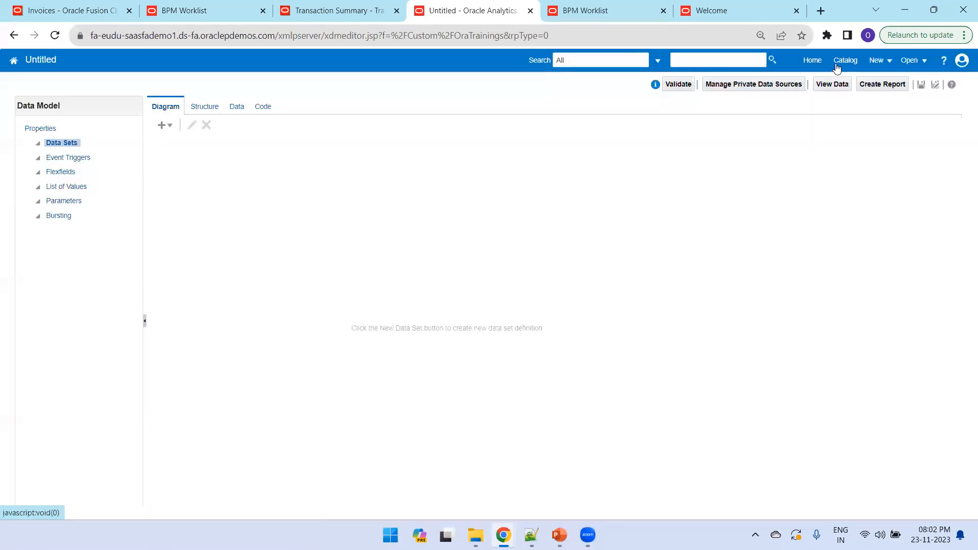
Leave the untitled data model and reopen APApprovalHistDM for editing from the OraTrainings catalog folder
click(838, 63)
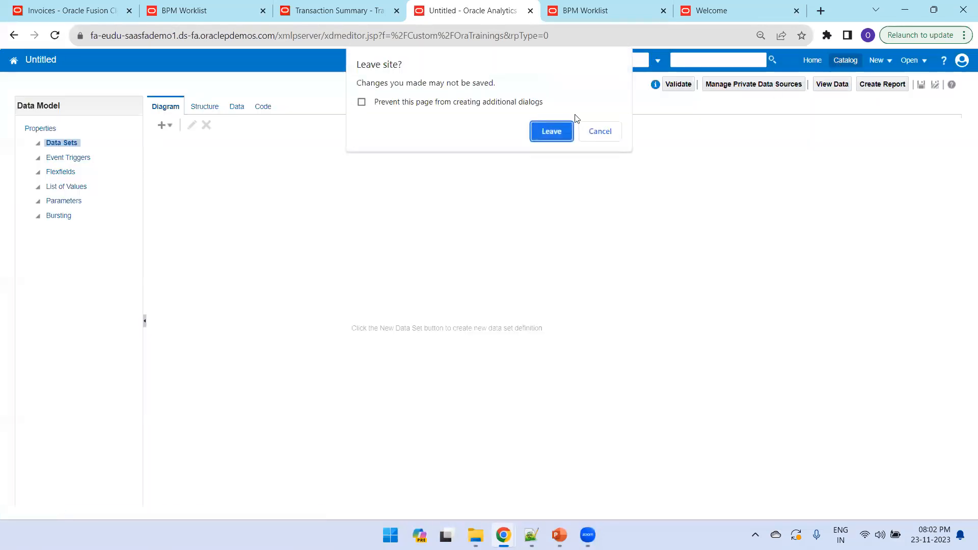
click(552, 132)
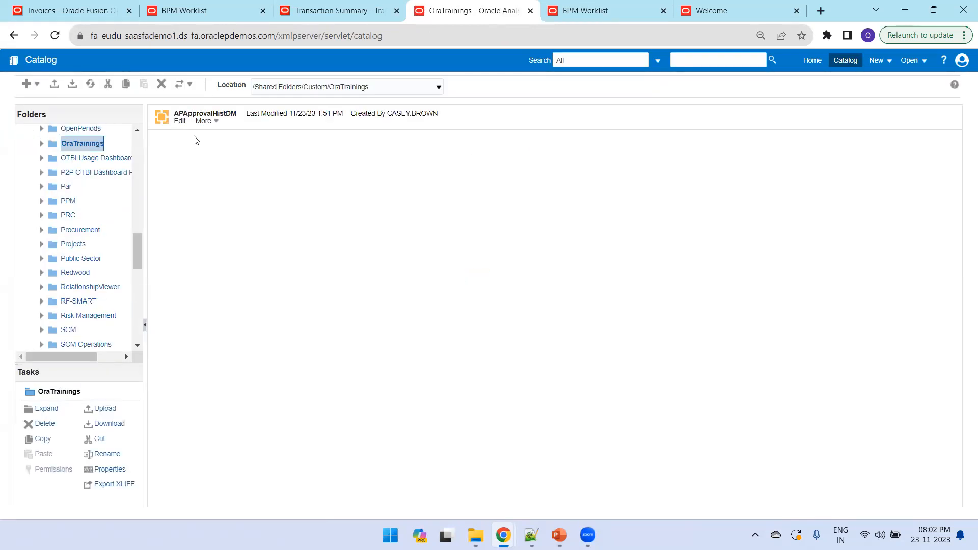
click(180, 123)
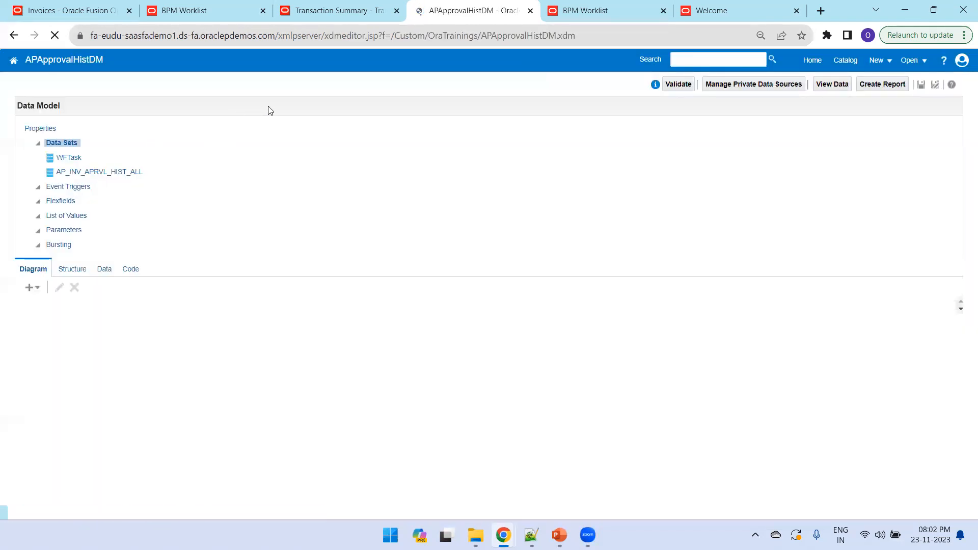
Display the data model's output as a table and examine the assignee, title, invoice, department and supervisor columns
click(237, 107)
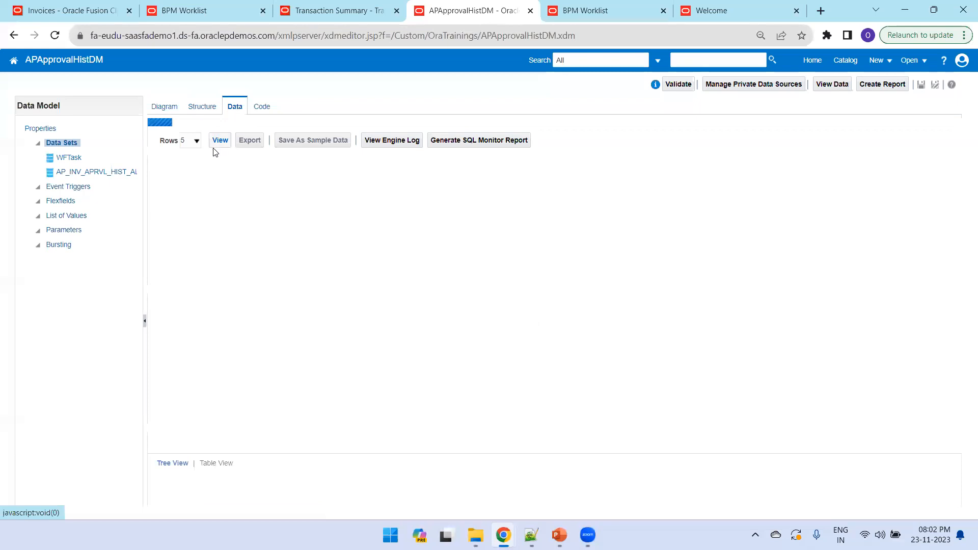
click(219, 134)
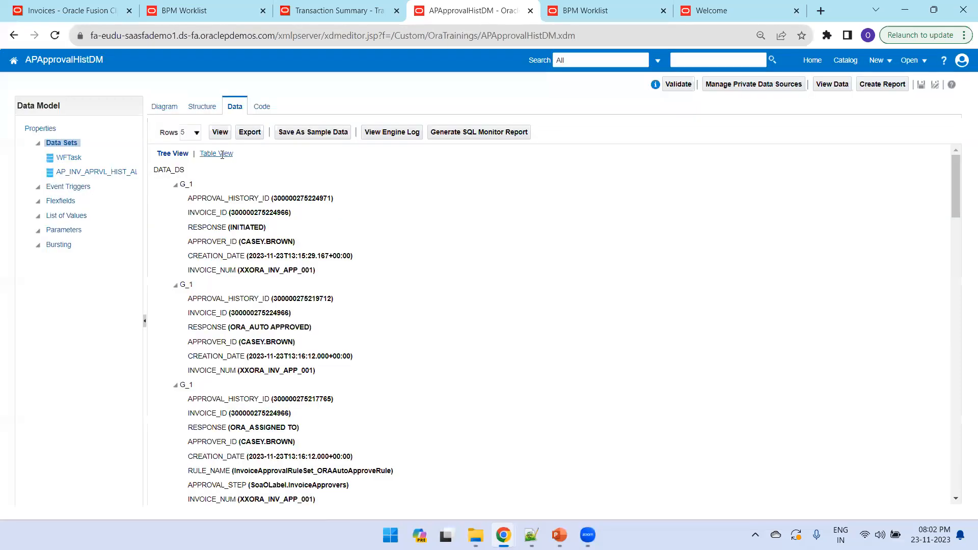
click(220, 155)
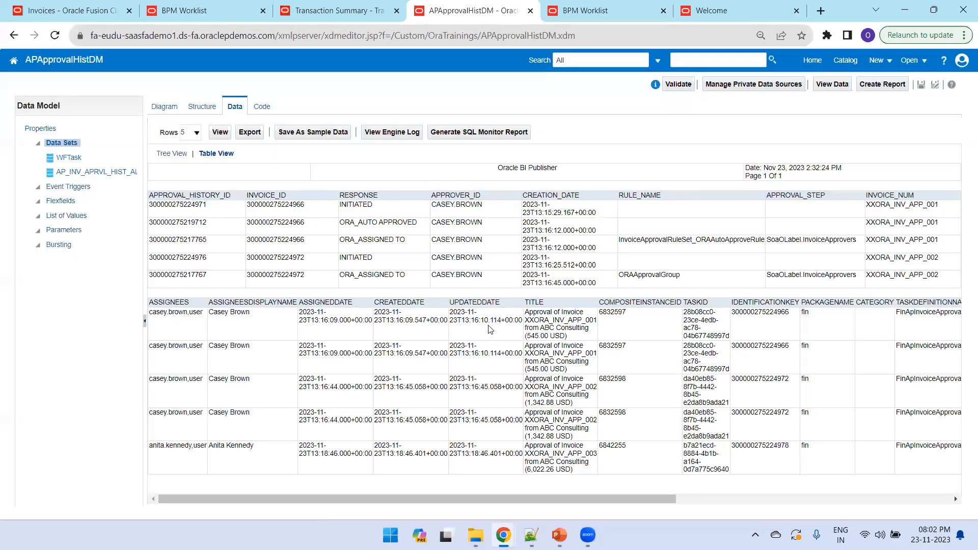
double_click(236, 313)
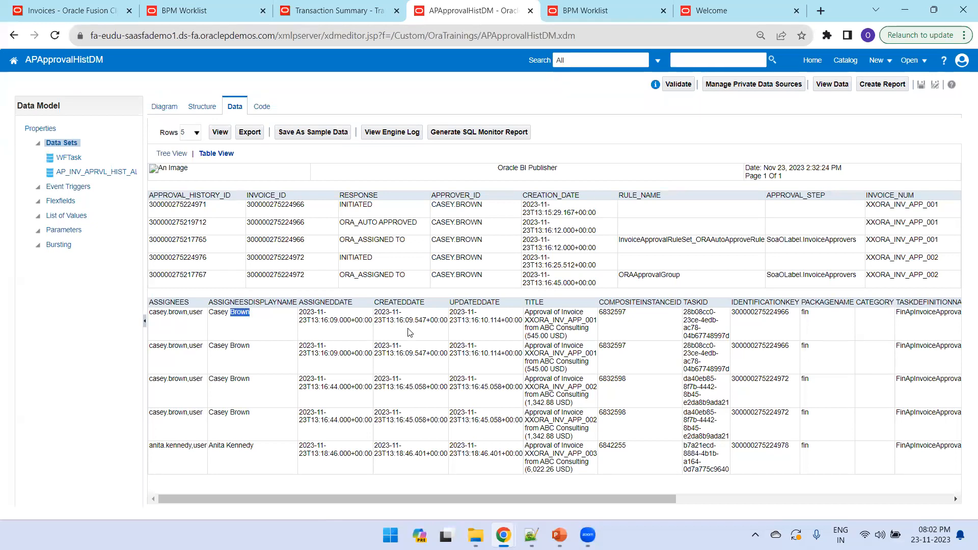
double_click(548, 328)
click(705, 502)
click(705, 502)
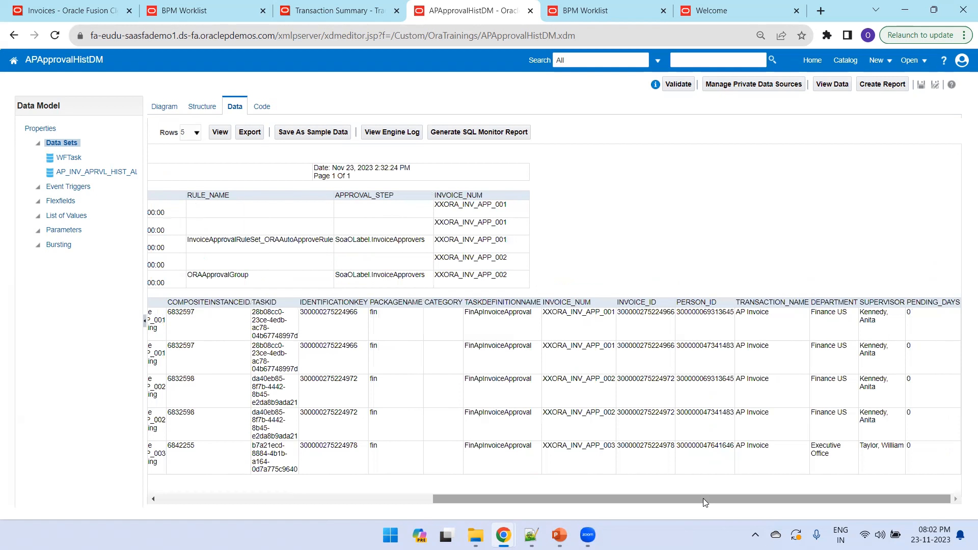